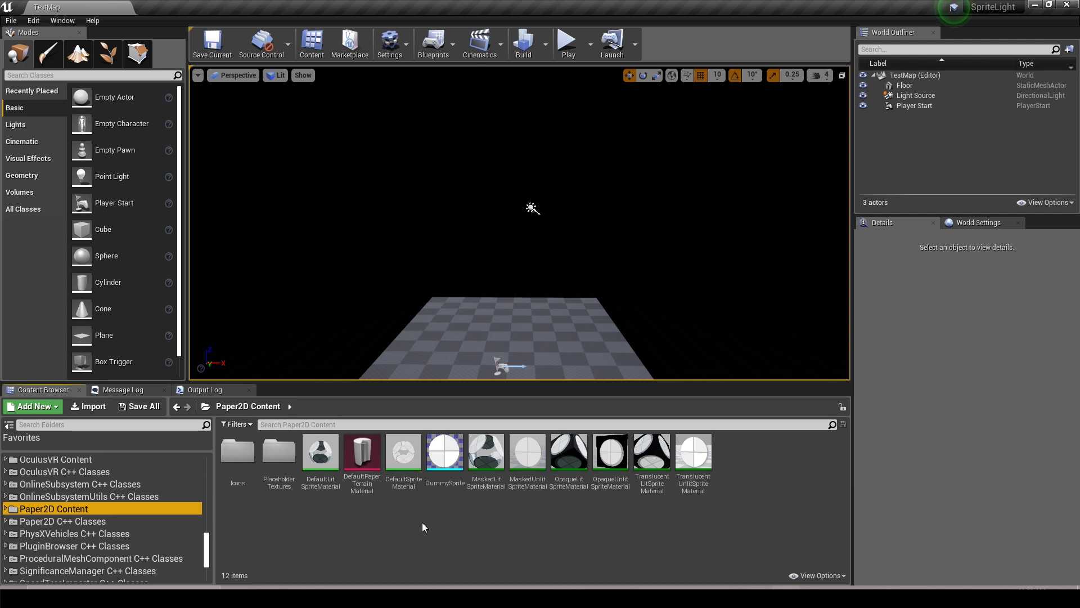
Step: Duplicate DefaultLitSpriteMaterial from the Paper2D plugin content and name the copy PatsLitMaterial
right_click(327, 488)
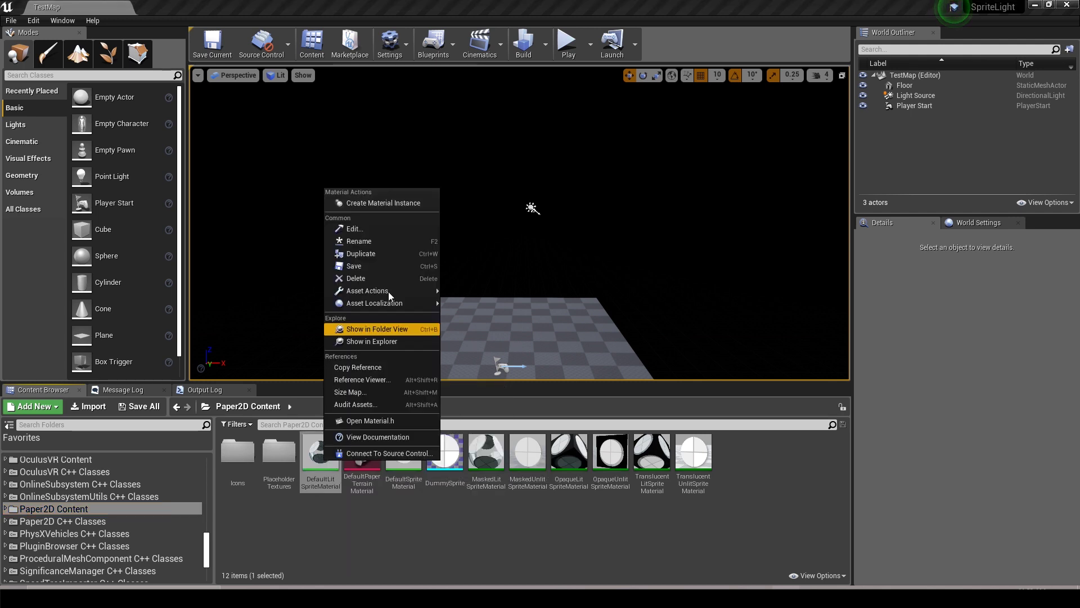
left_click(380, 253)
type("Pats")
type("LitMaterial")
key("Return")
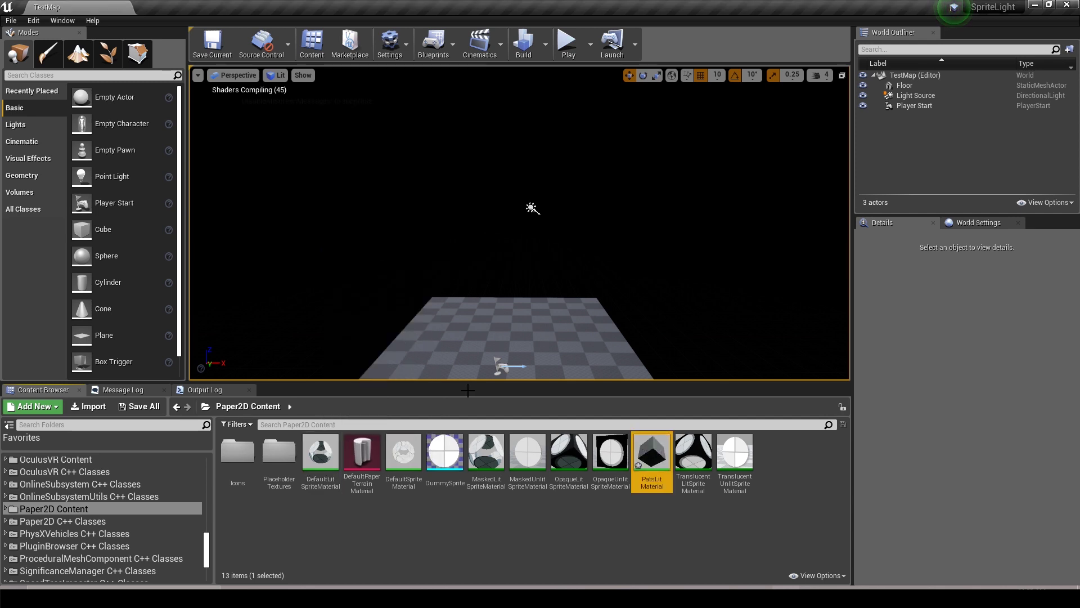
Step: Move PatsLitMaterial into the project's Content/Paper2D folder
scroll(101, 527, "up", 15)
scroll(109, 522, "up", 1)
left_click_drag(652, 457, 79, 495)
left_click(130, 524)
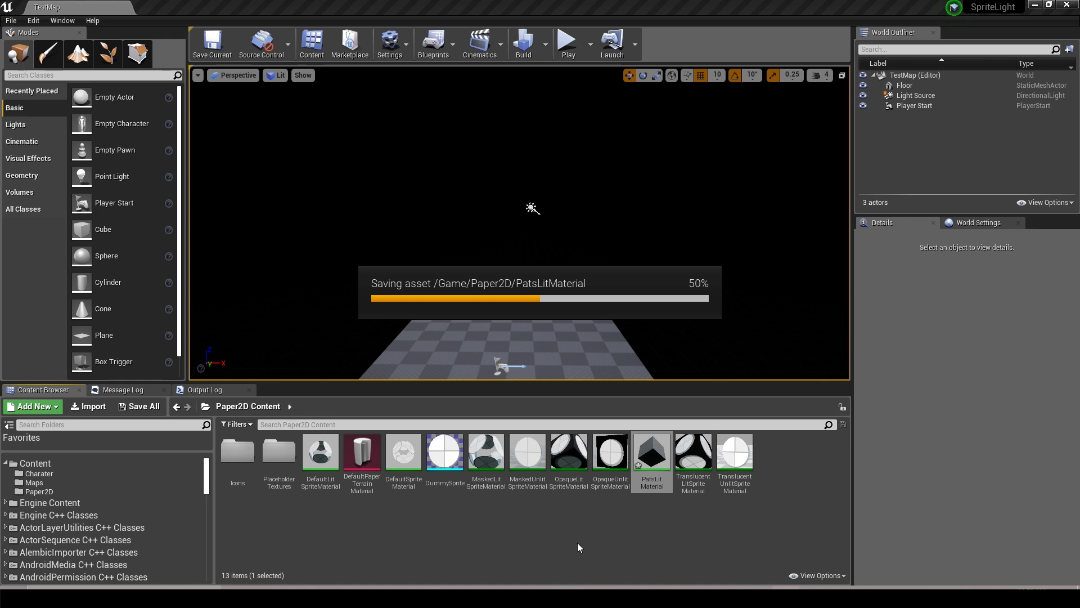
Step: Hide the engine content and open PatsLitMaterial from the project's Paper2D folder for editing
left_click(817, 575)
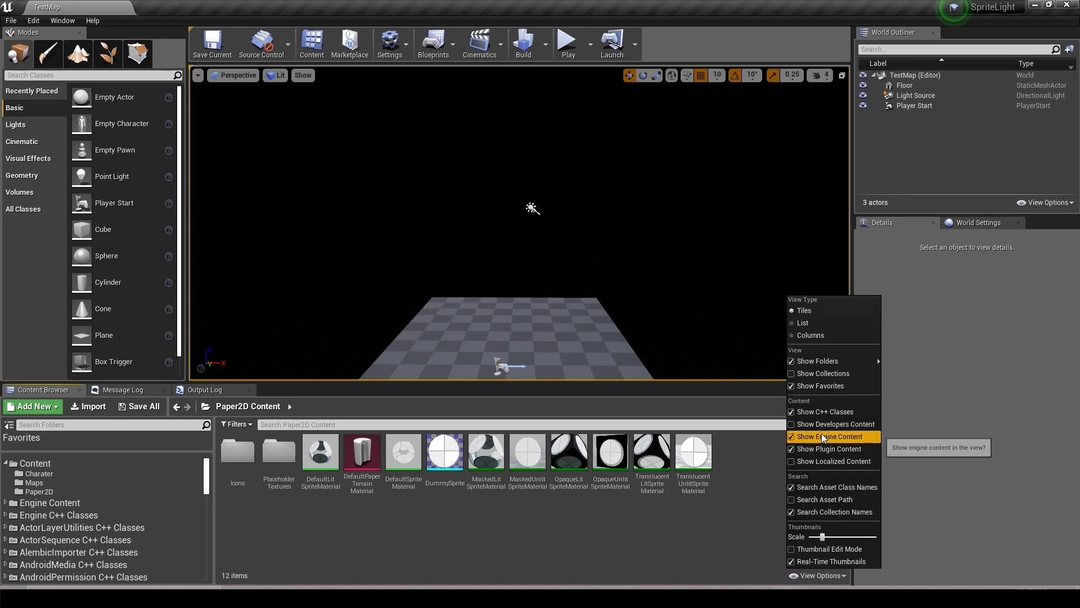
left_click(799, 438)
left_click(50, 492)
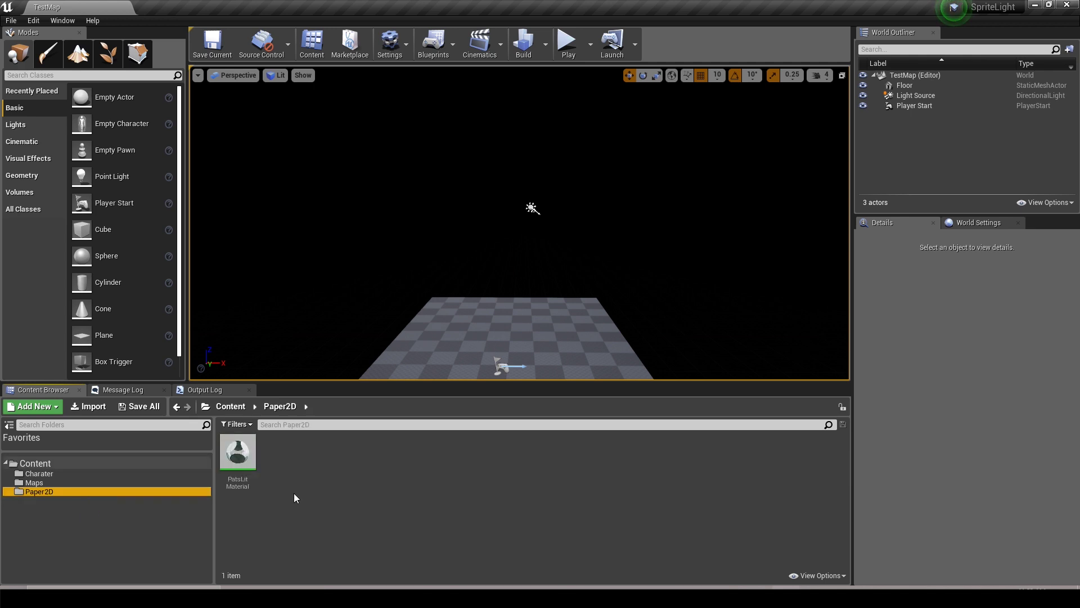
double_click(249, 467)
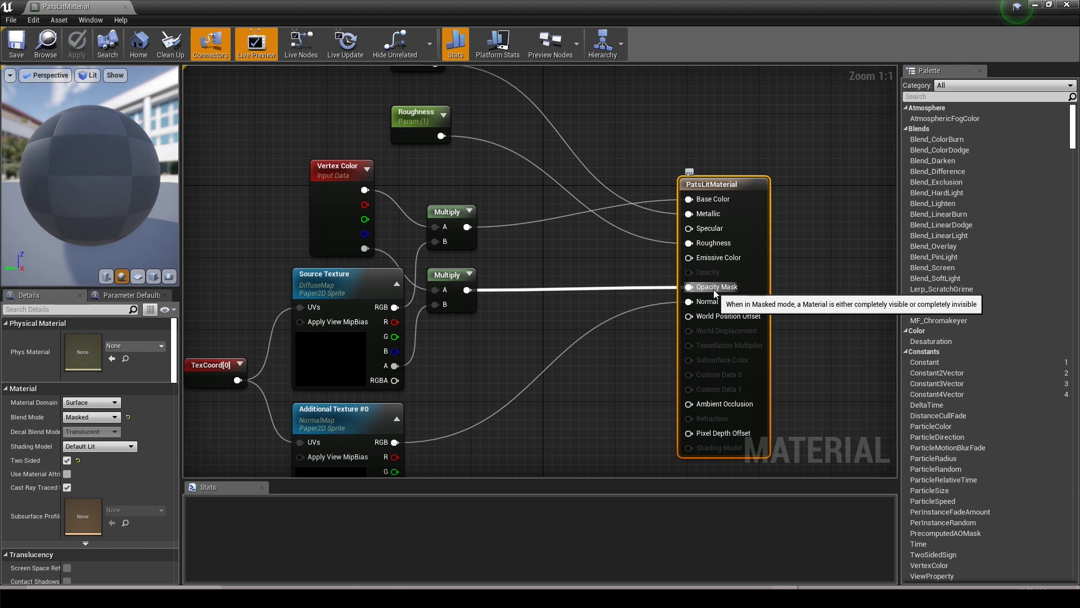
Step: Examine the material graph's scalar parameters and the settings of its Source Texture and Additional Texture #0 samplers
right_click_drag(579, 247, 603, 366)
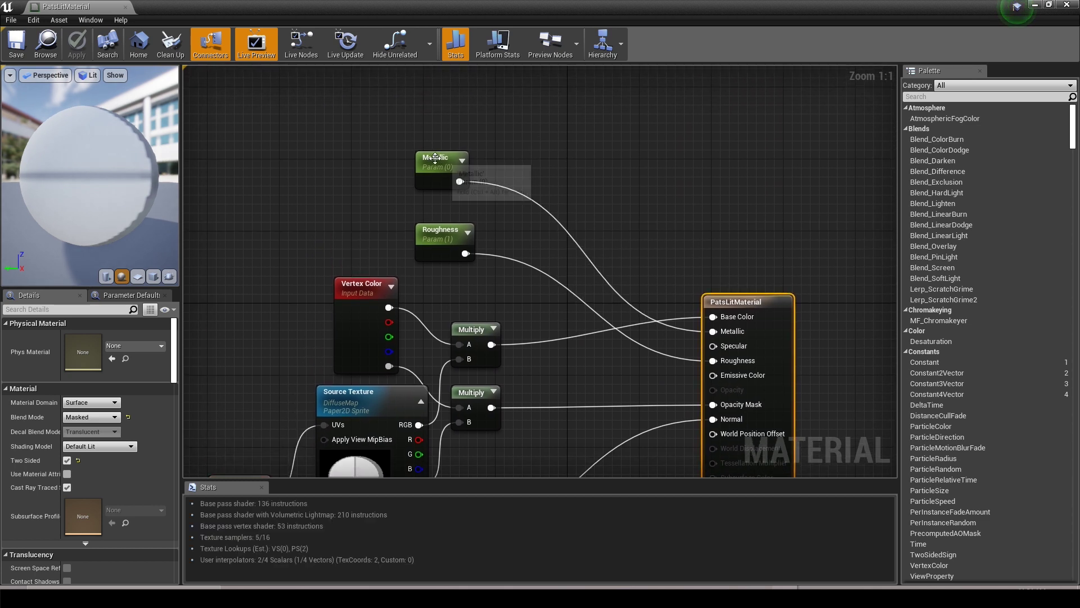
right_click_drag(383, 408, 404, 243)
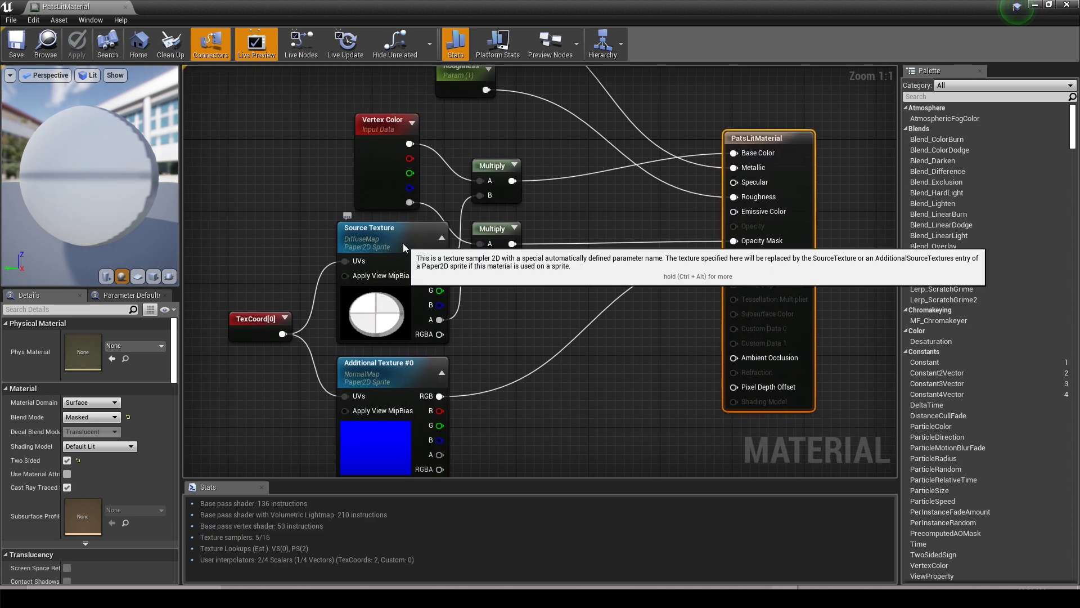
left_click(374, 248)
right_click_drag(404, 389, 426, 271)
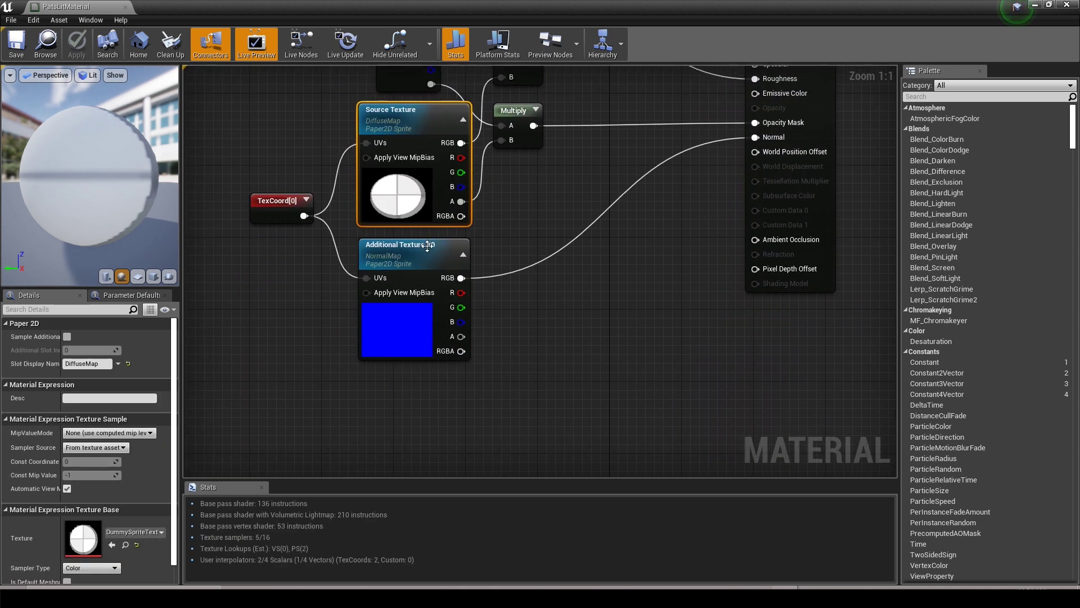
left_click(426, 271)
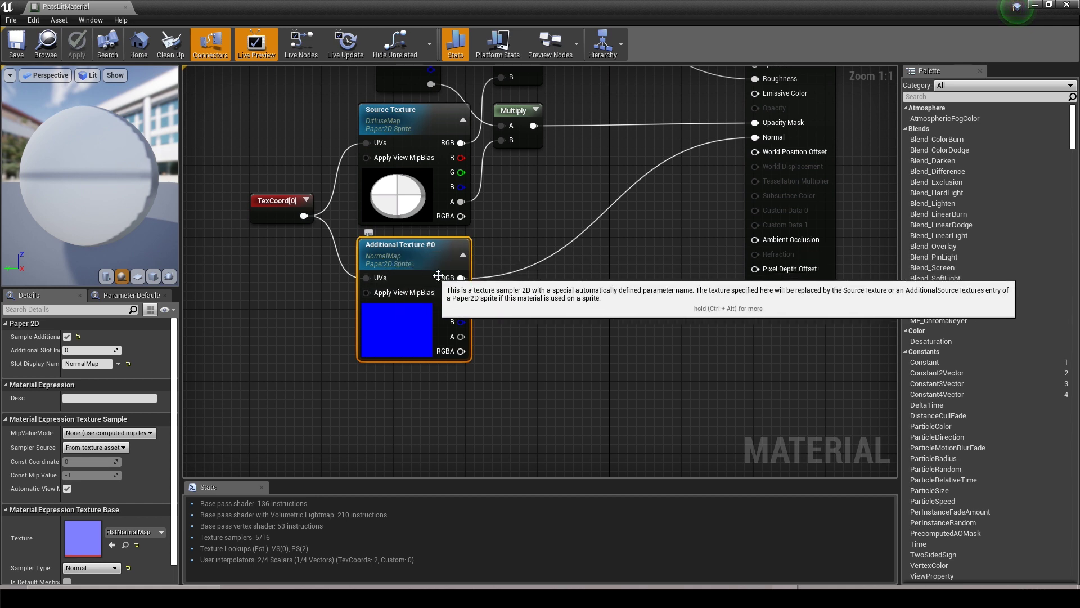
right_click_drag(422, 255, 449, 304)
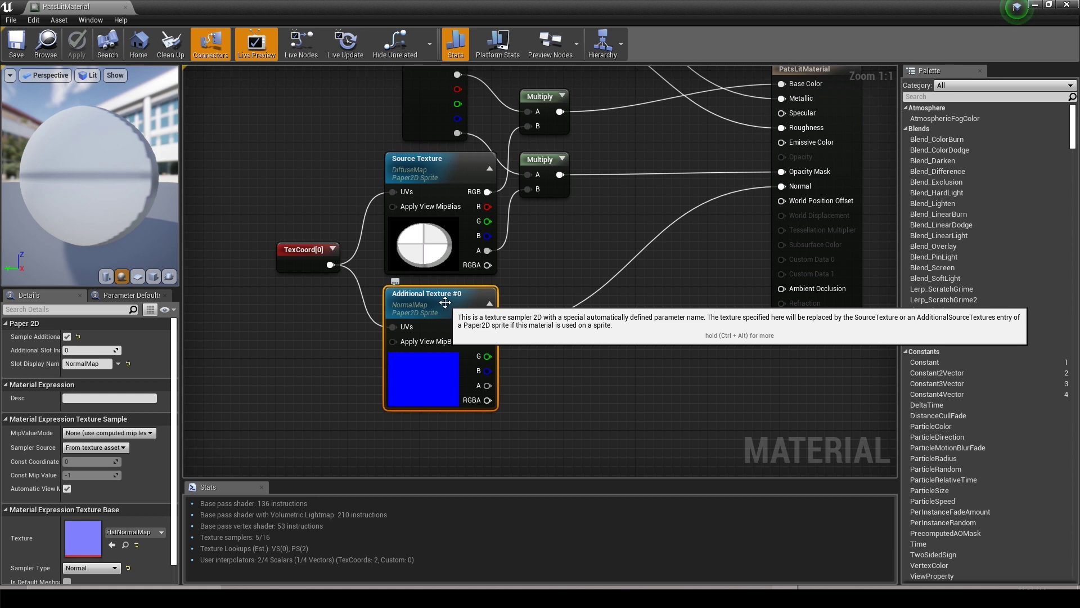
Step: Add a constant of 0 to the material graph and connect it to the Specular input
key("Home")
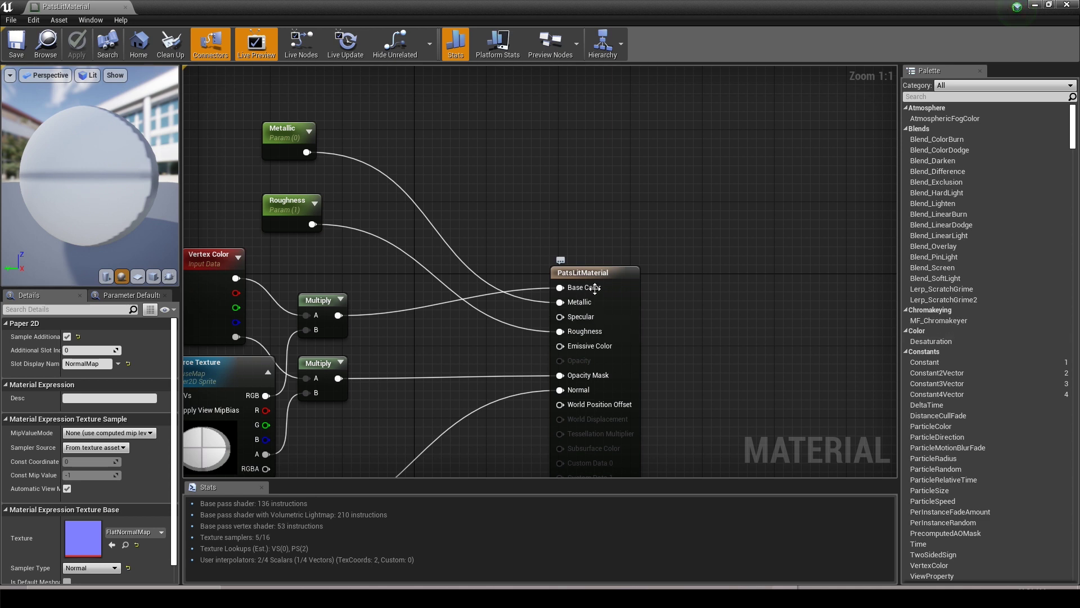
left_click(473, 208)
left_click_drag(491, 227, 559, 316)
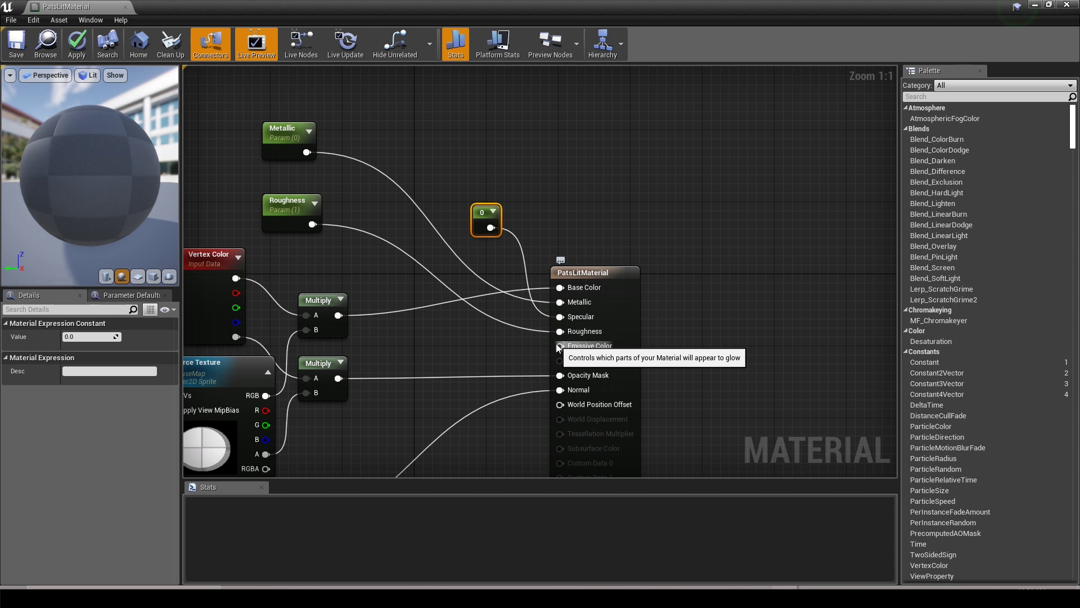
Step: Add a scalar parameter named Emissive and connect it to the material's Emissive Color input
right_click(415, 342)
type("scalar")
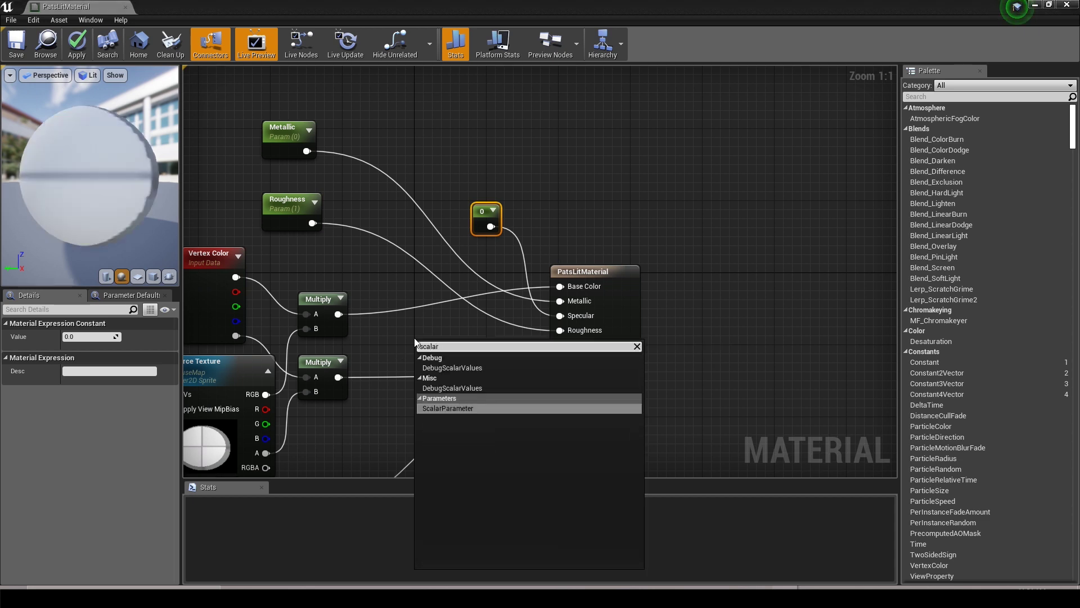
key("Return")
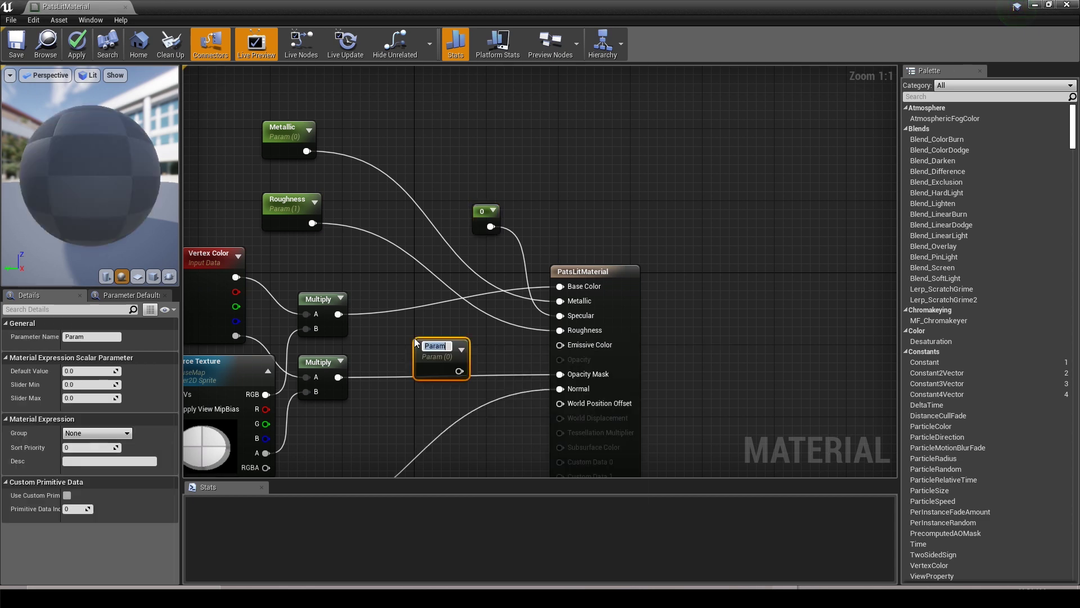
type("Emissive")
key("Return")
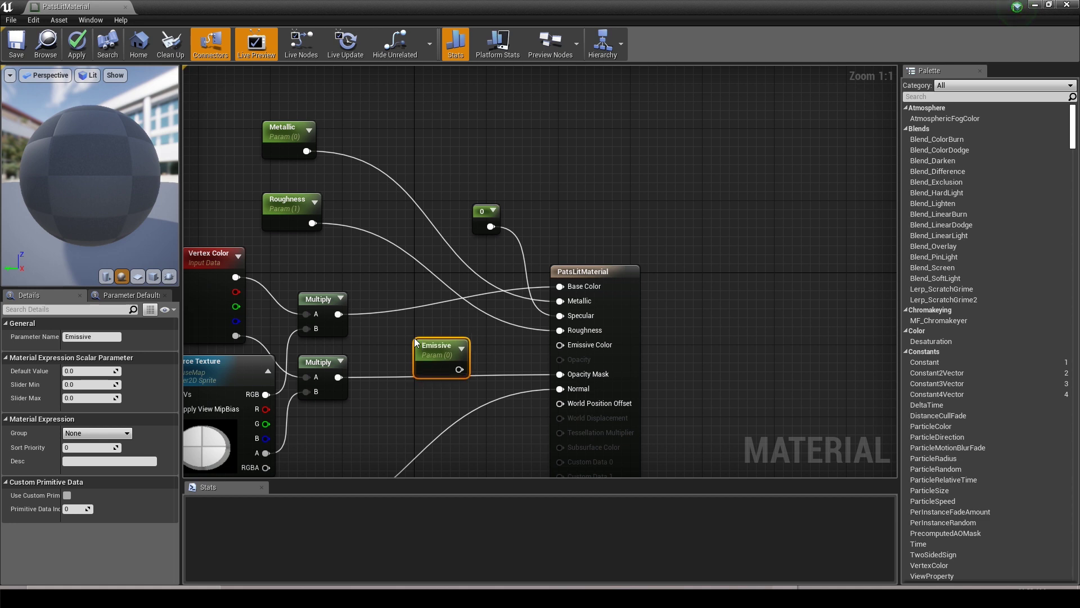
left_click_drag(459, 371, 426, 344)
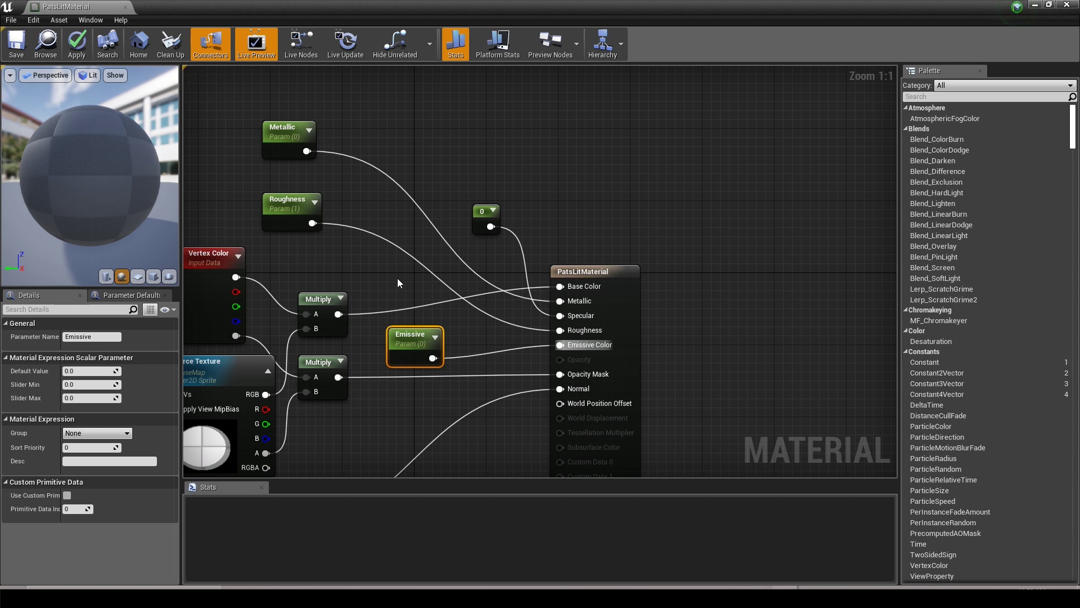
Step: Apply and save the changes to PatsLitMaterial, closing its editor
left_click(79, 42)
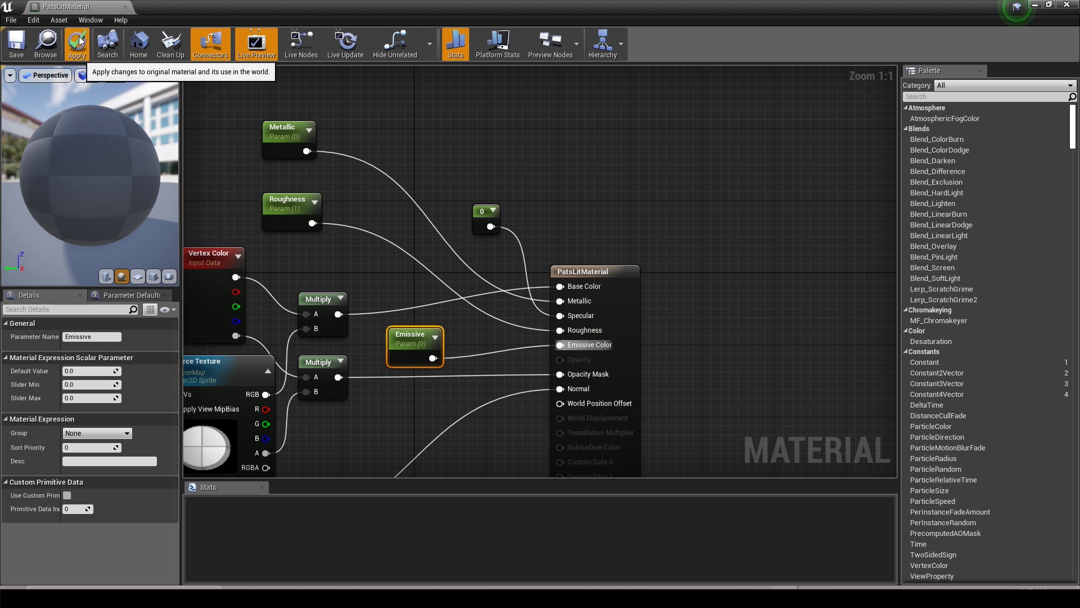
left_click(16, 45)
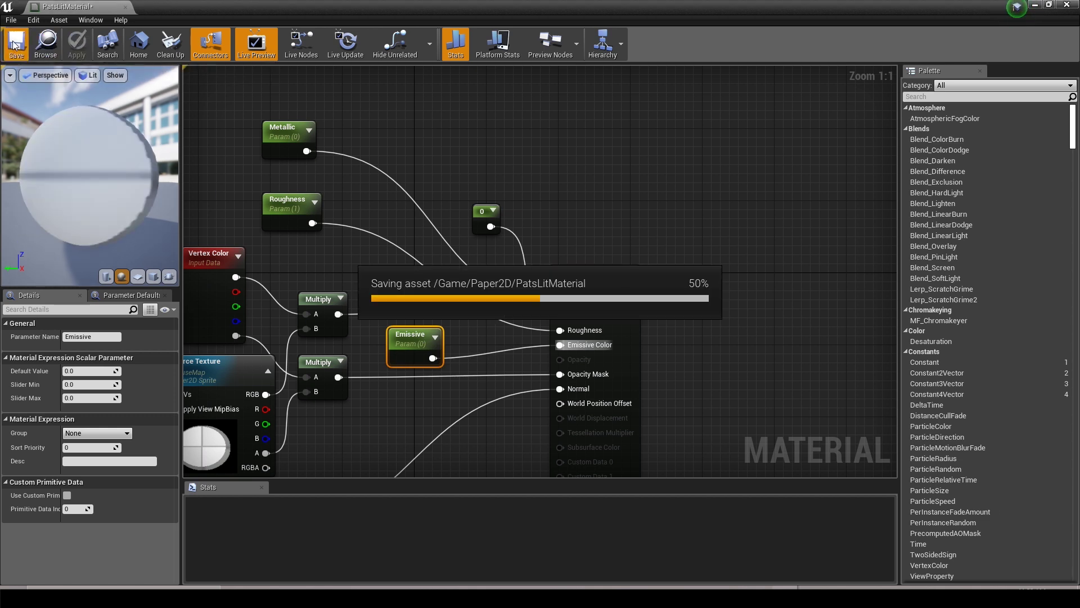
left_click(125, 8)
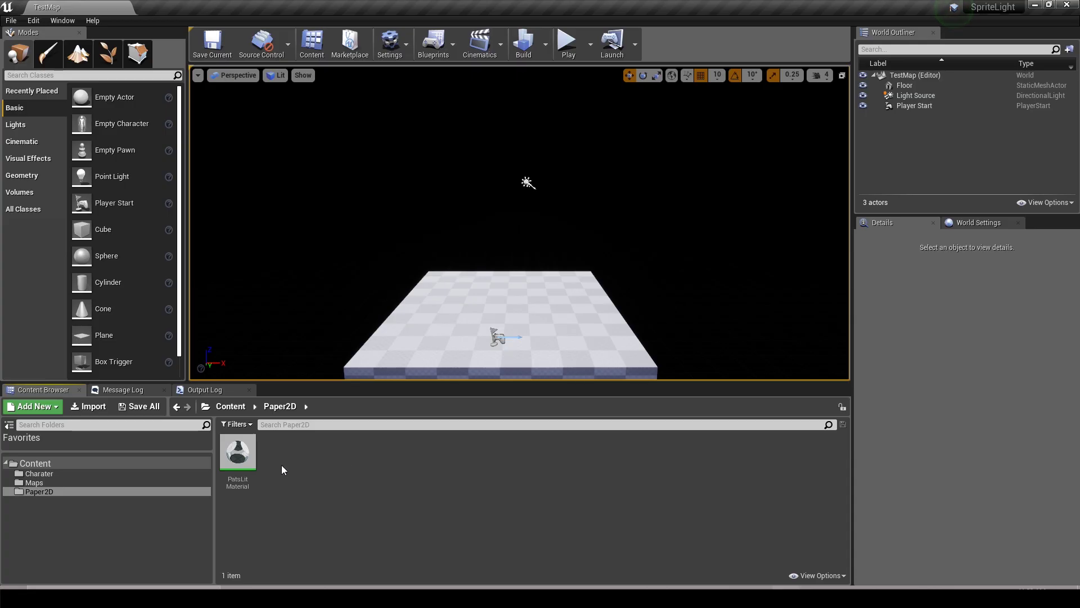
Step: Create a material instance of PatsLitMaterial under its default name and close the instance editor
right_click(242, 454)
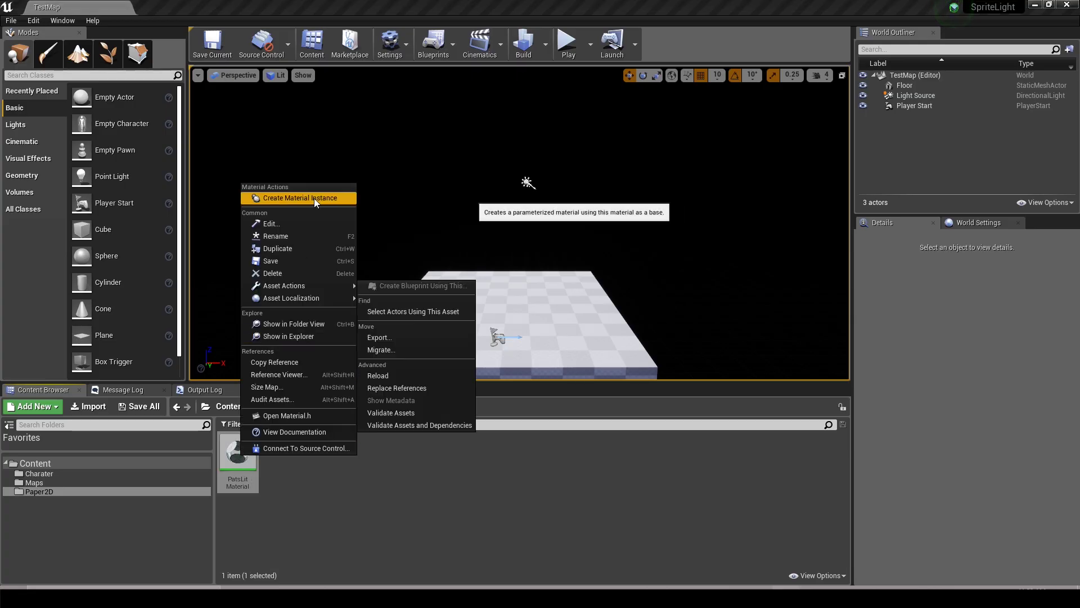
left_click(314, 198)
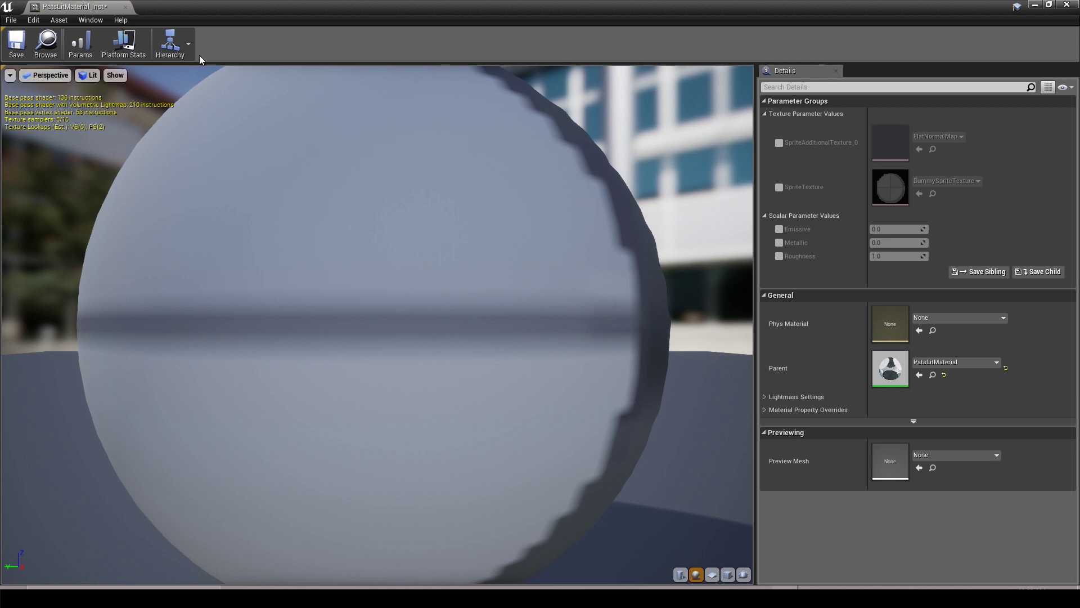
left_click(125, 7)
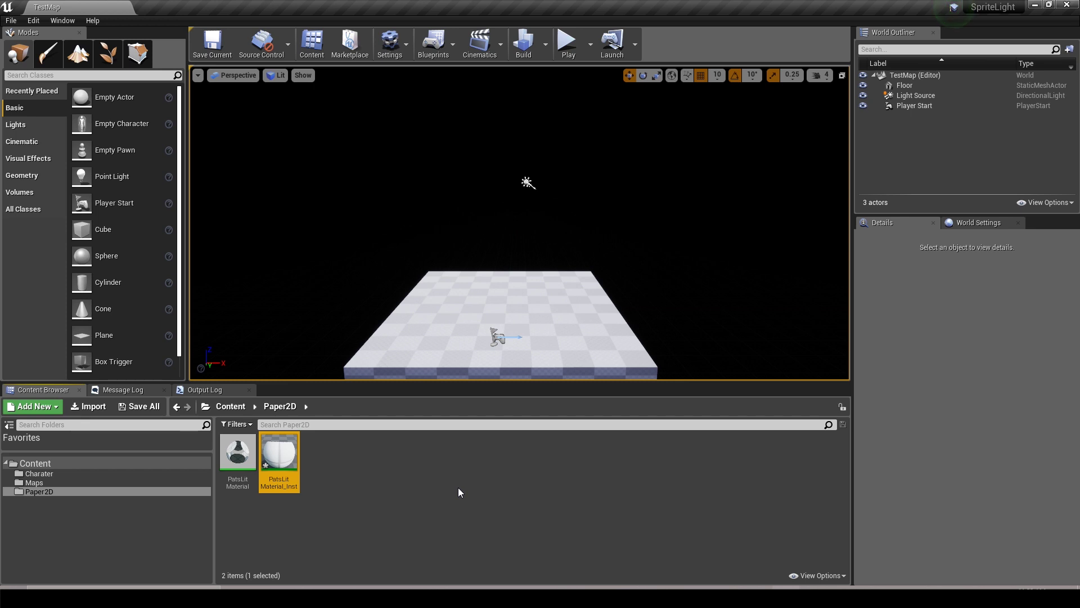
Step: Open the Paper2D - Import section of the Project Settings
left_click(34, 20)
left_click(67, 179)
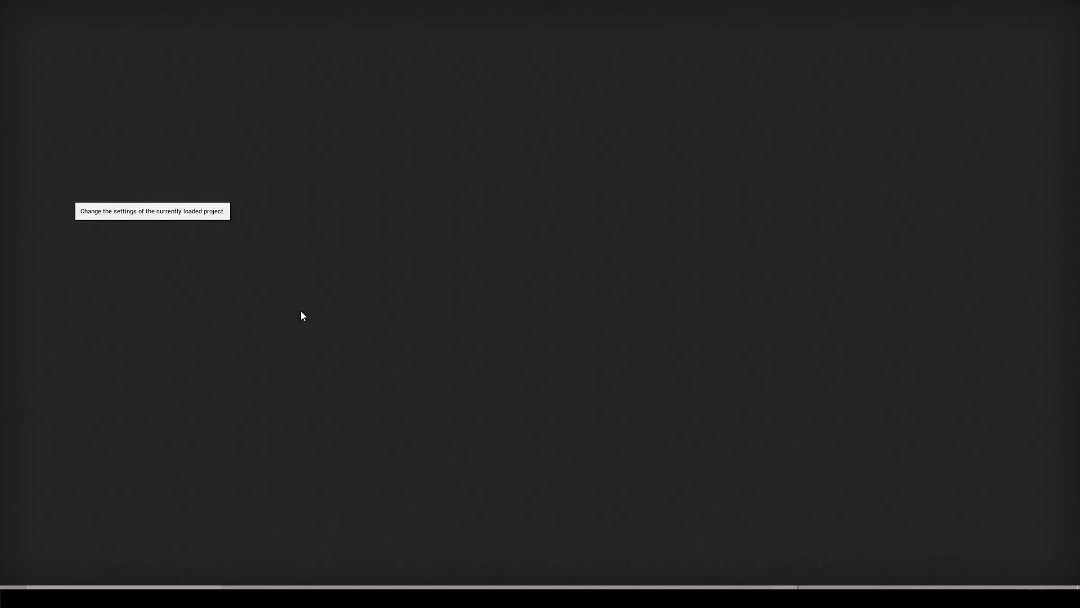
scroll(42, 248, "down", 10)
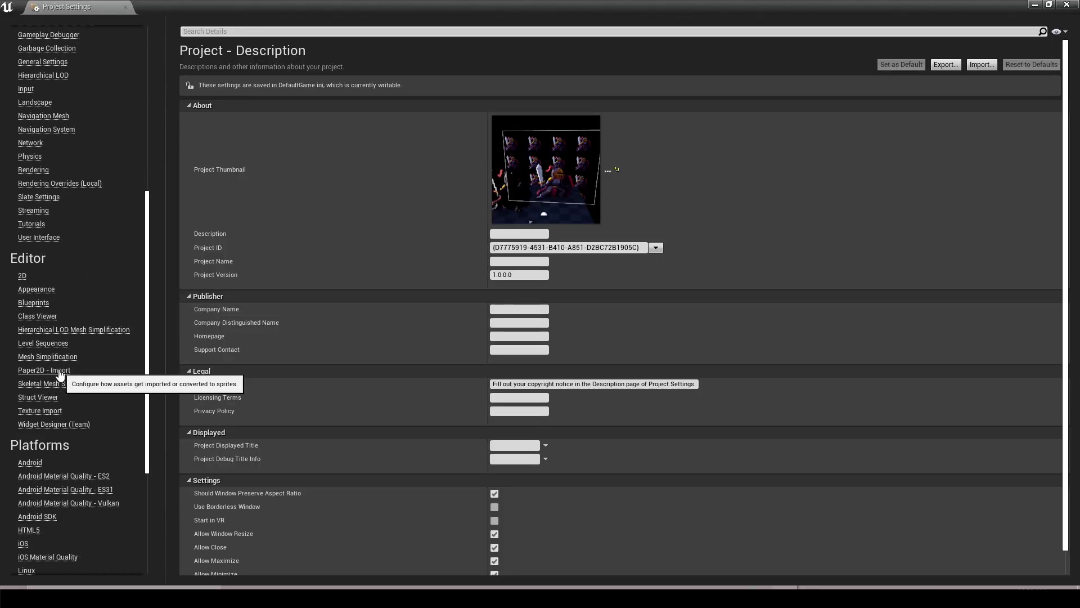
left_click(35, 370)
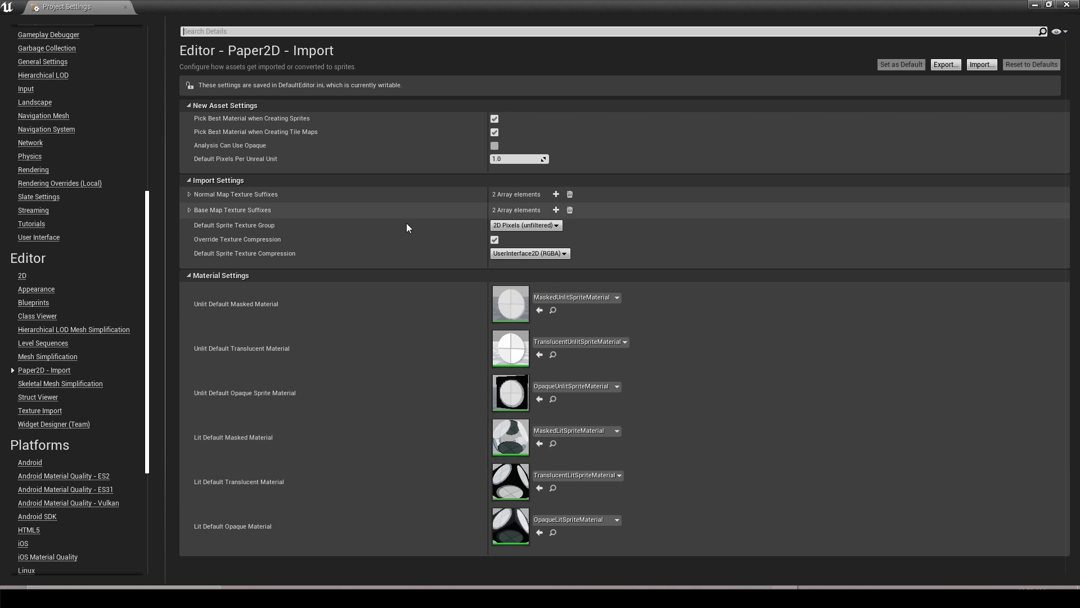
Step: Try a Default Pixels Per Unreal Unit of 0.1 and set it back to 1
mouse_move(223, 161)
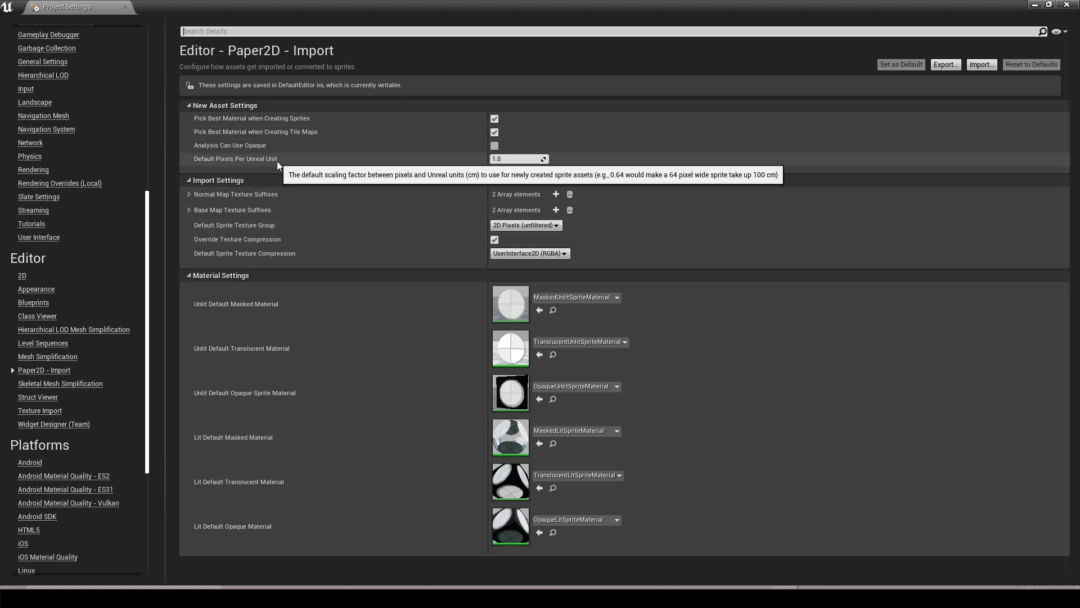
left_click(513, 159)
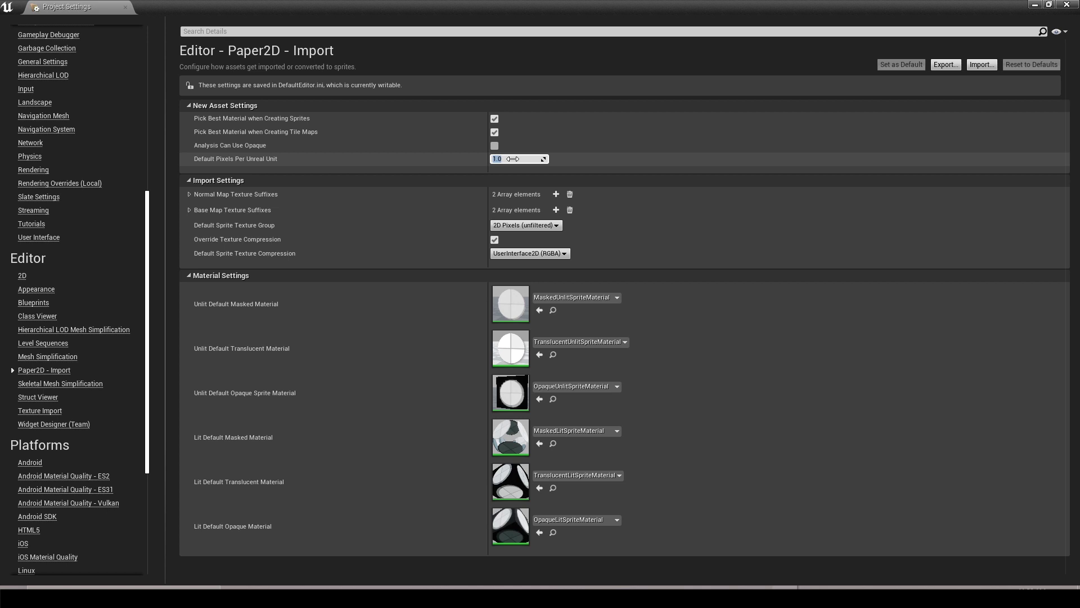
type("0.1")
key("Return")
type("1")
key("Return")
Step: Examine the Normal Map and Base Map Texture Suffixes in the import settings, collapsing both lists
left_click(189, 195)
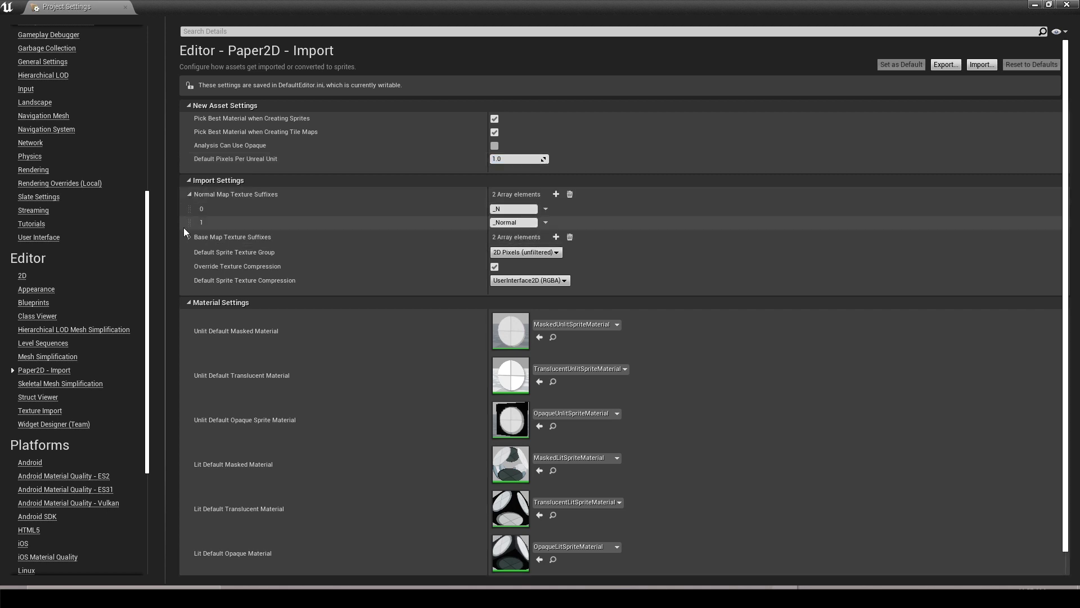
left_click(189, 237)
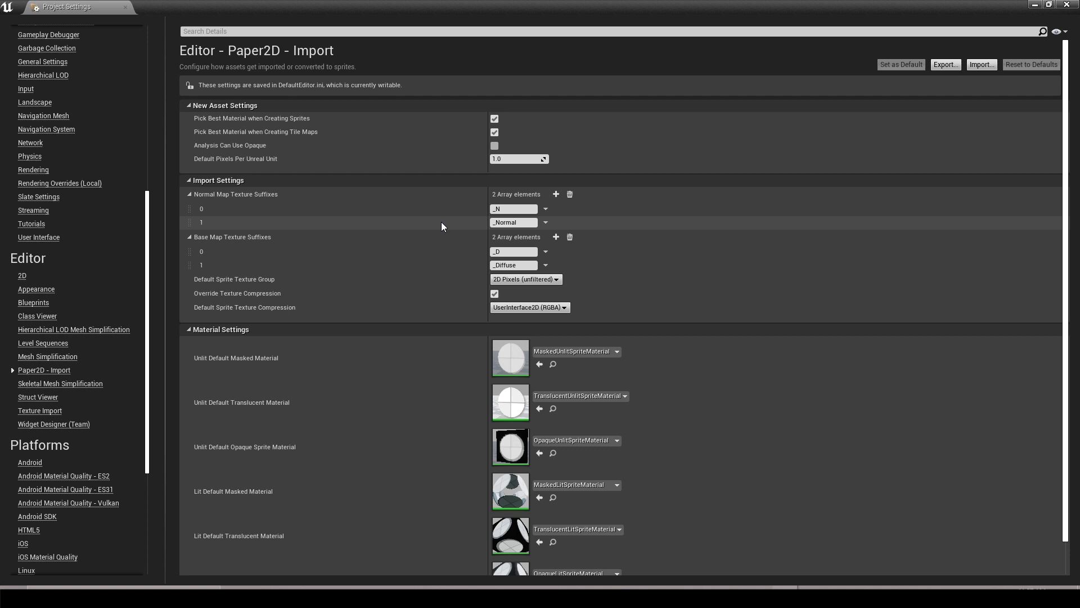
left_click(189, 196)
left_click(190, 210)
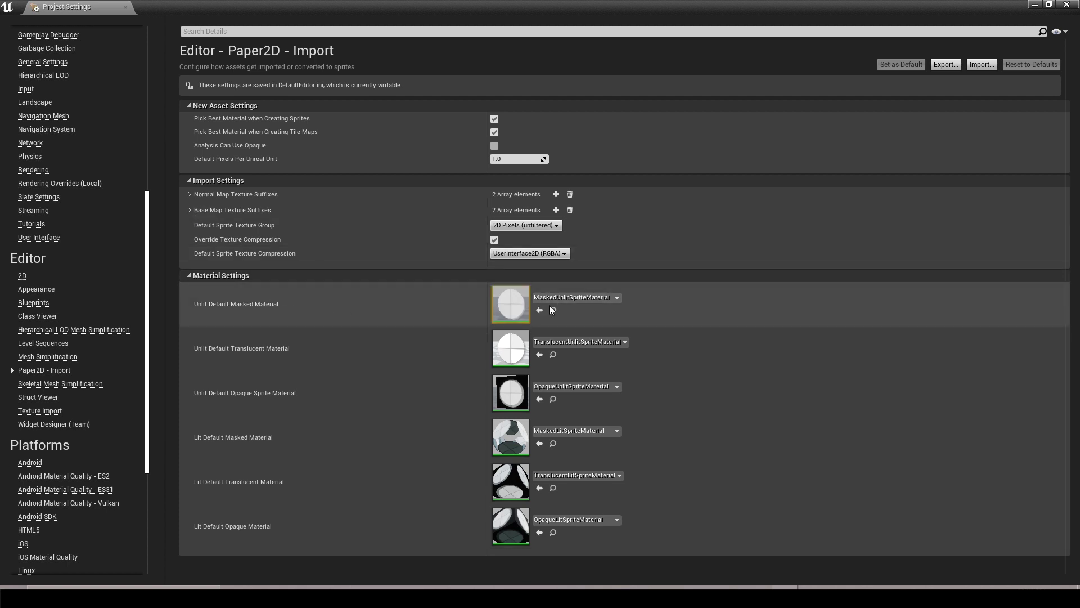
Step: Set the Unlit Default Masked Material to PatsLitMaterial_Inst and close the Project Settings
left_click(564, 296)
left_click(586, 162)
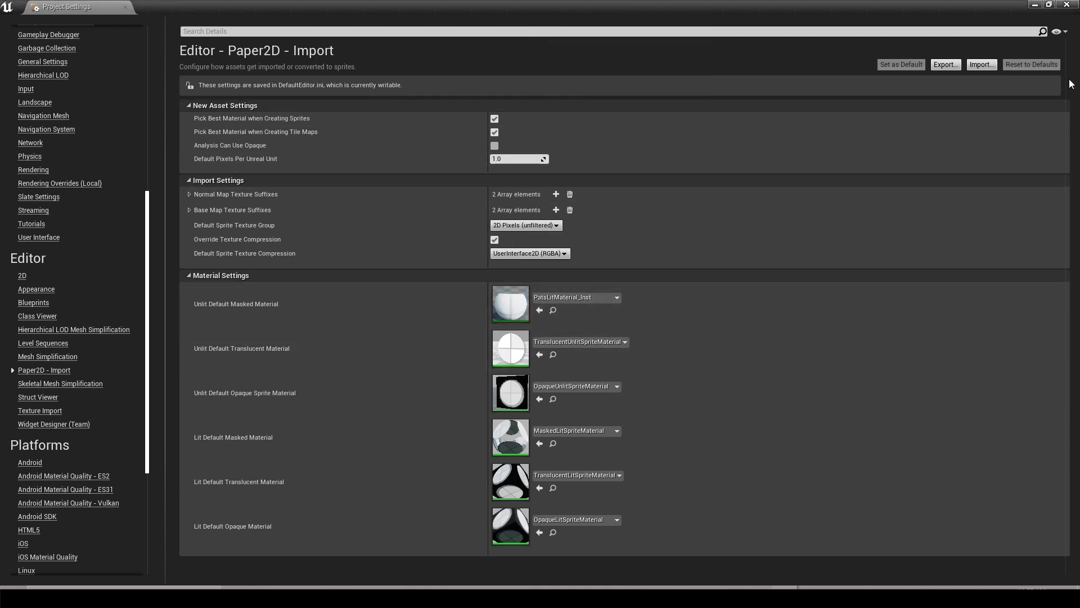
left_click(1067, 4)
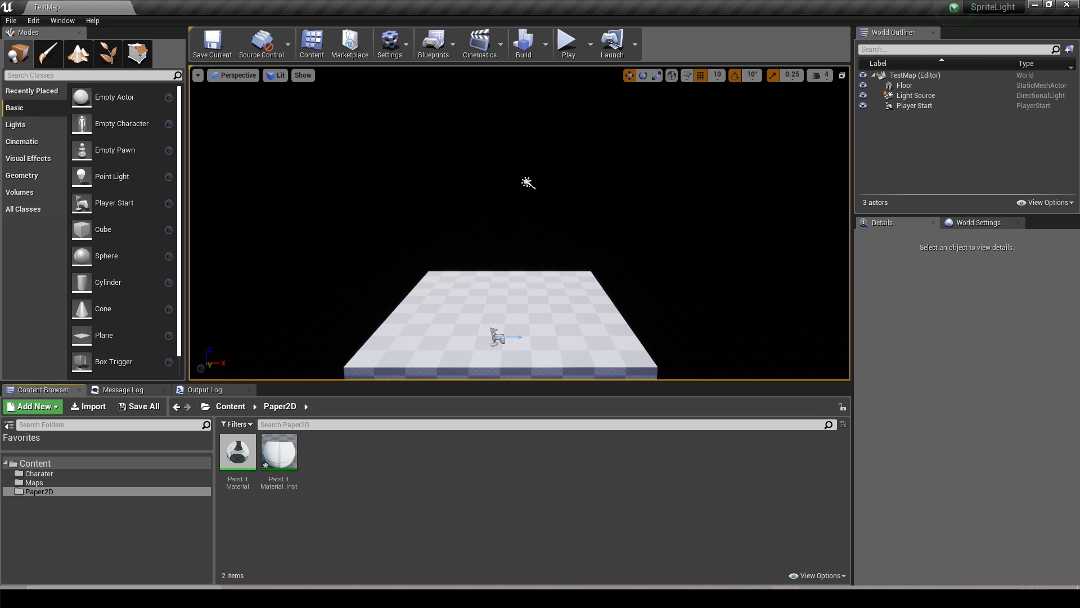
Step: Import the VKIdle_D and VKIdle_N textures into the Paper2D folder and accept the normal map settings
left_click_drag(339, 500, 340, 502)
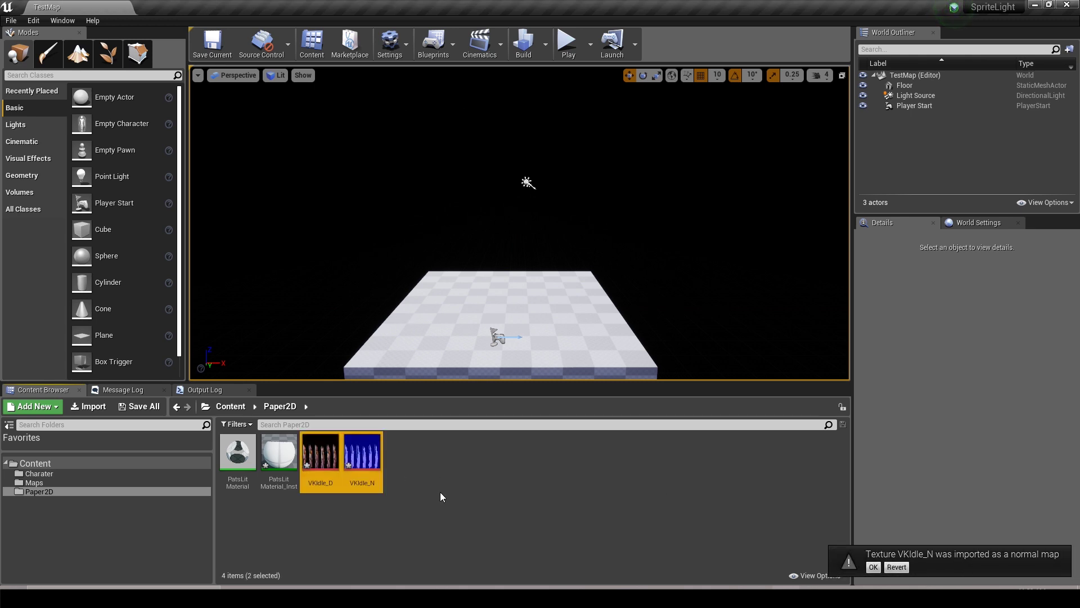
left_click(873, 567)
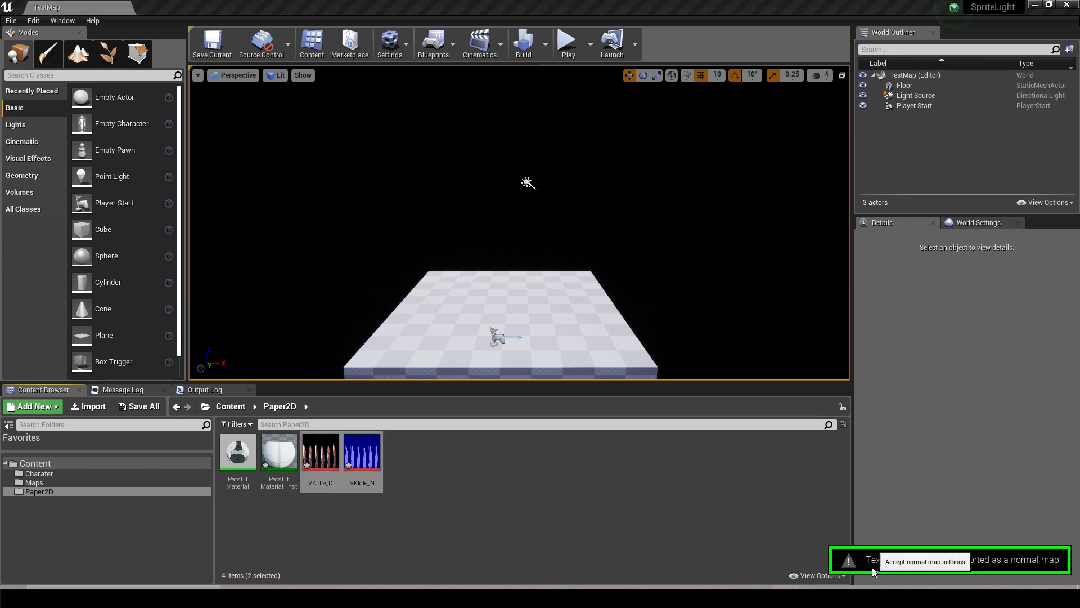
Step: Apply the Paper2D texture settings to the VKIdle_D and VKIdle_N textures
left_click(323, 459)
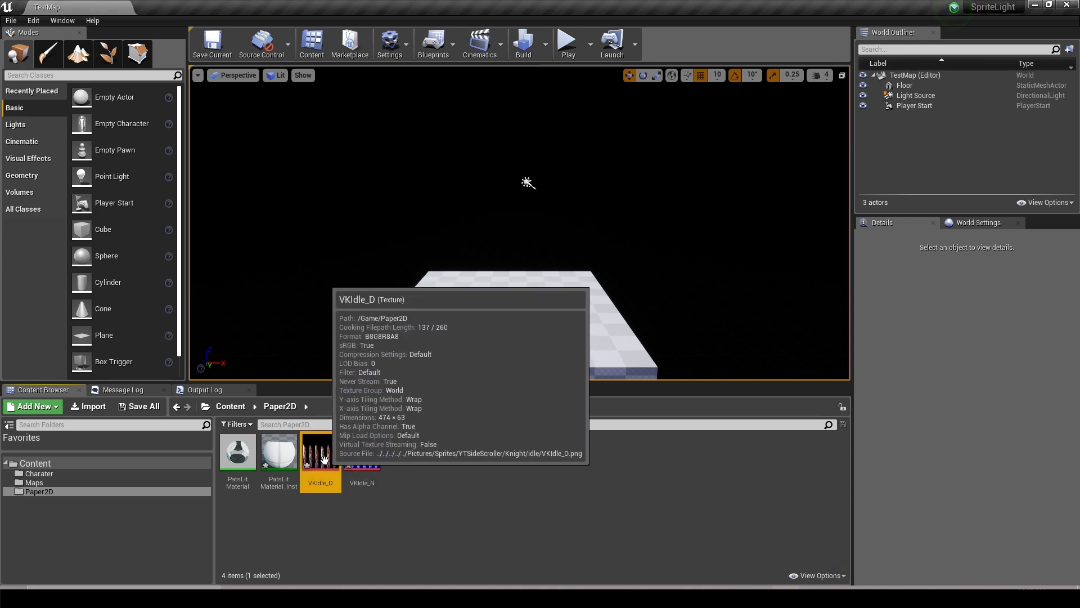
right_click(324, 459)
mouse_move(391, 159)
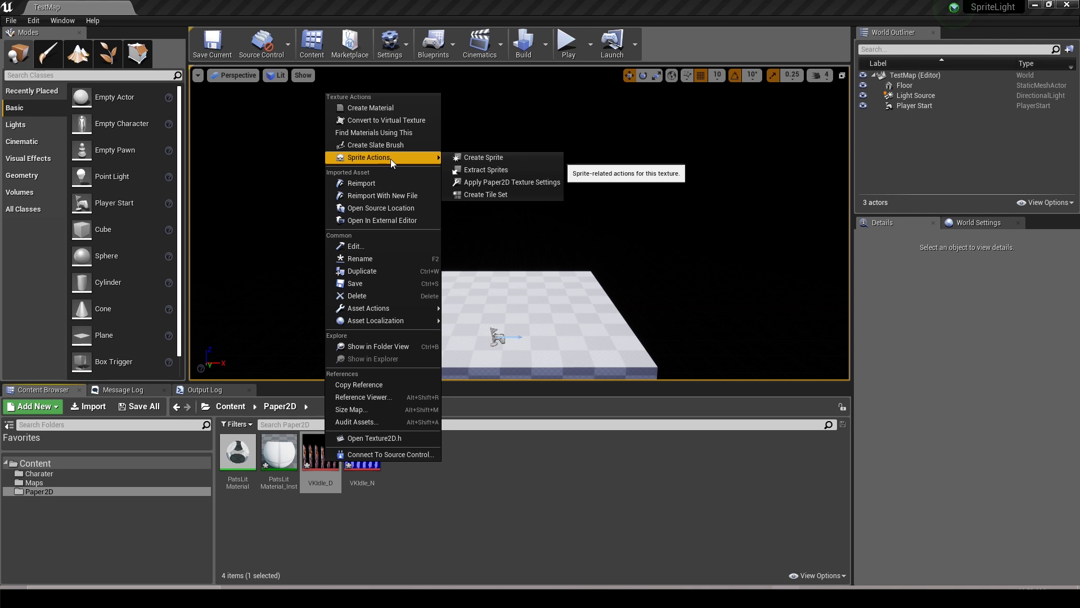
left_click(509, 182)
right_click(373, 457)
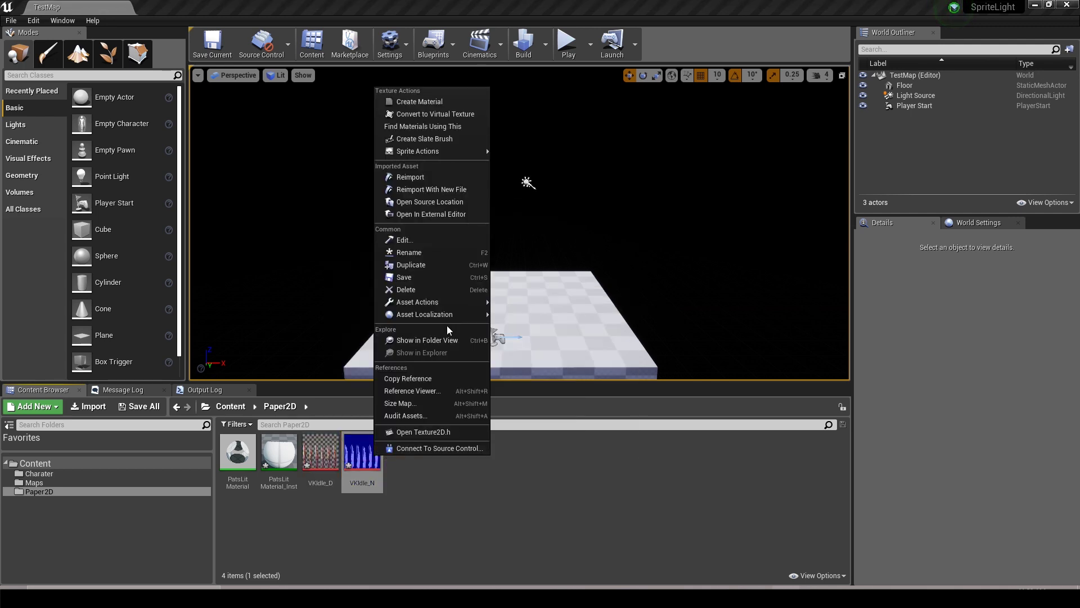
mouse_move(464, 152)
left_click(536, 176)
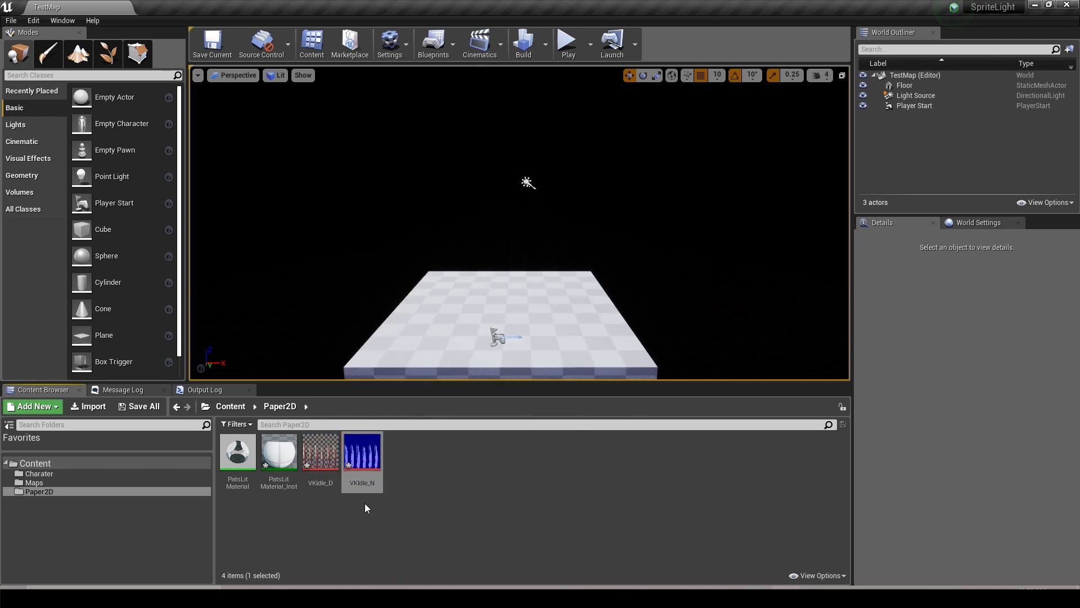
Step: Open the VKIdle_N texture and set its Filter to Nearest
scroll(360, 324, "down", 3)
scroll(365, 336, "up", 4)
scroll(366, 337, "up", 3)
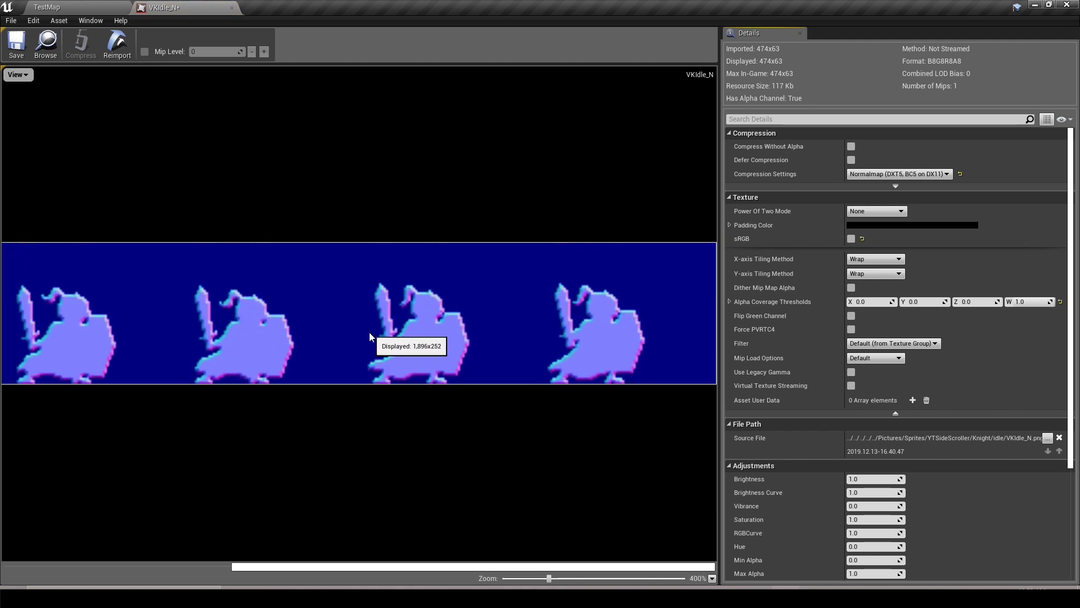
left_click(896, 413)
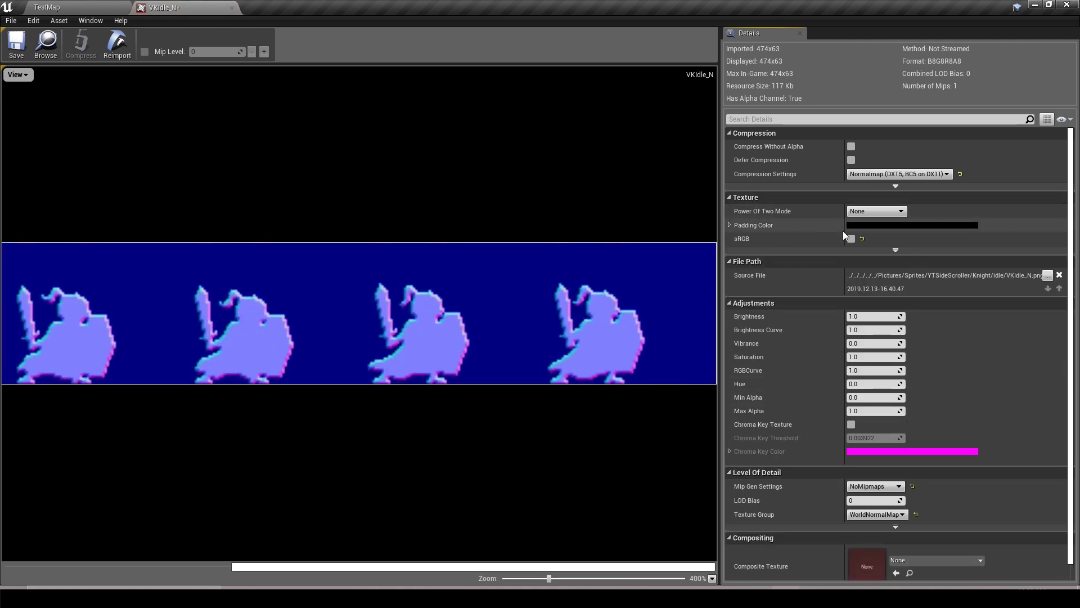
left_click(896, 250)
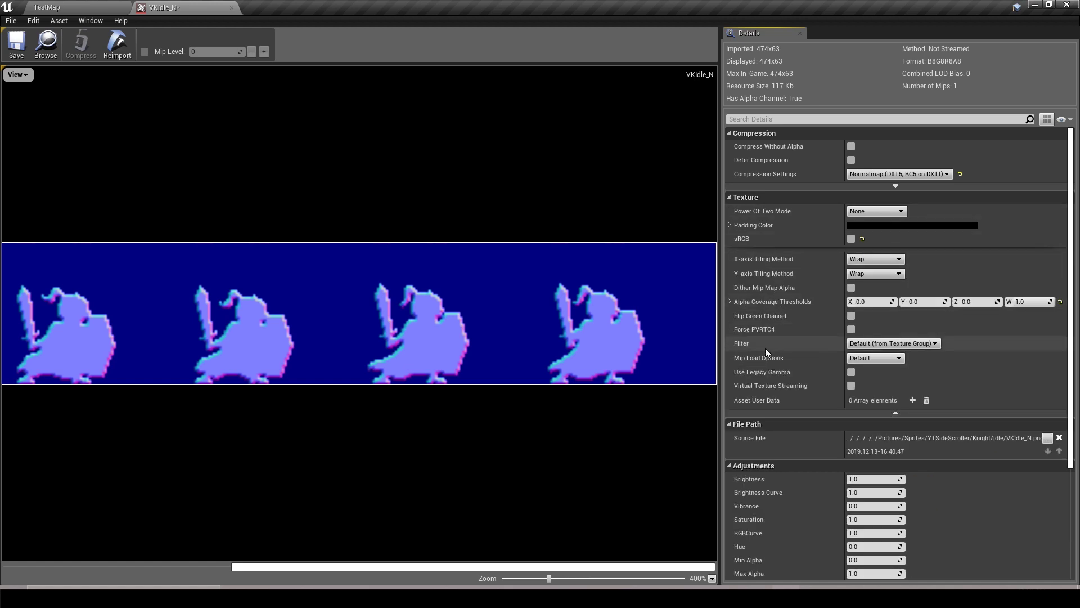
left_click(865, 346)
left_click(873, 358)
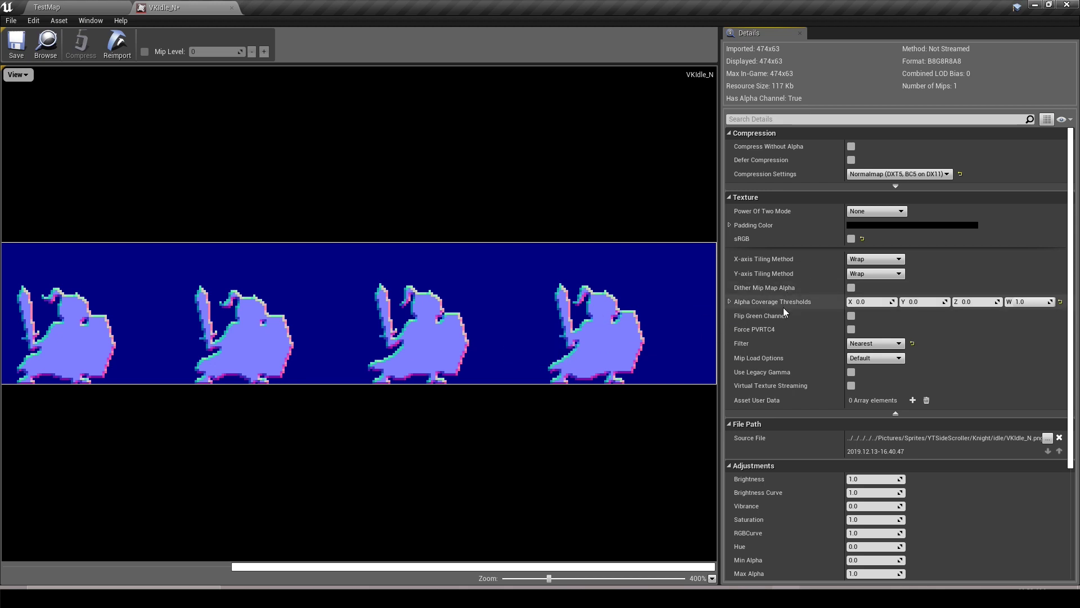
Step: Enable Flip Green Channel for VKIdle_N, then save and close the texture
left_click(851, 316)
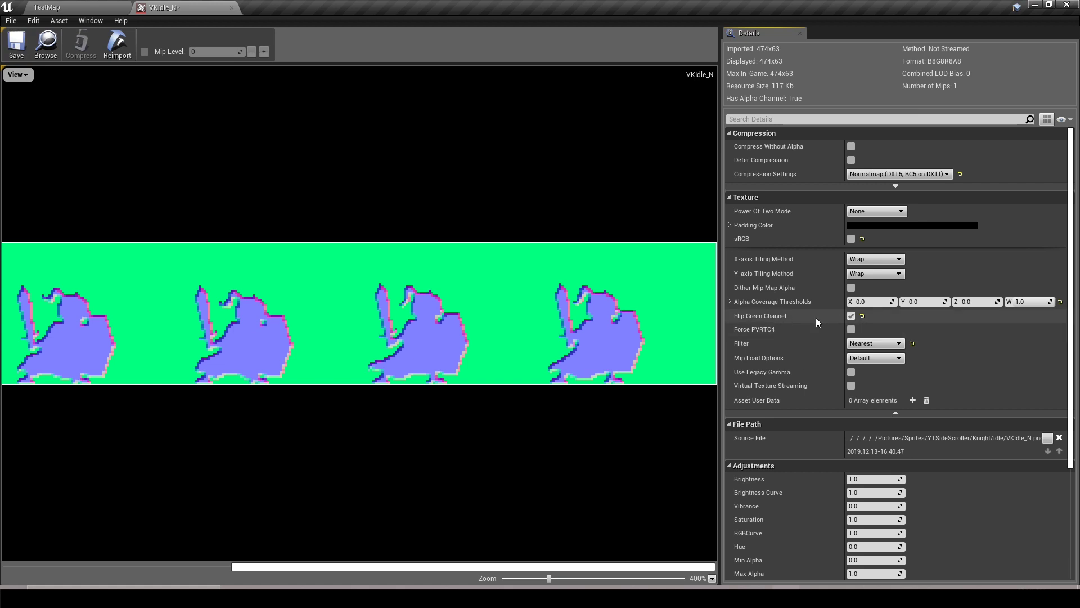
left_click(16, 42)
left_click(231, 8)
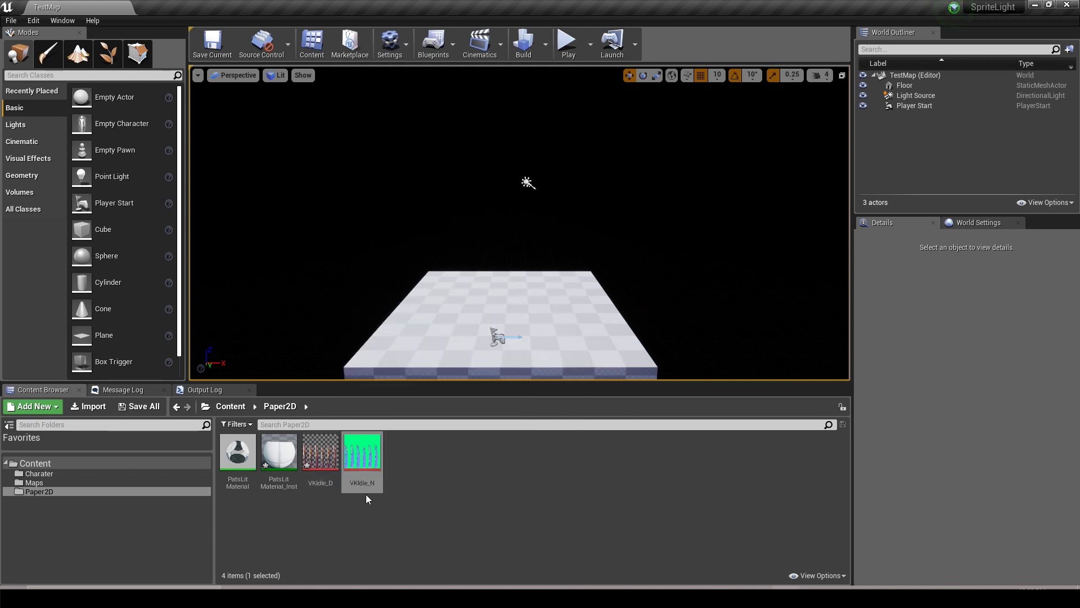
Step: Extract the sprites from VKIdle_D in Auto mode with the Sprite_{0} naming template and start index 0
right_click(323, 459)
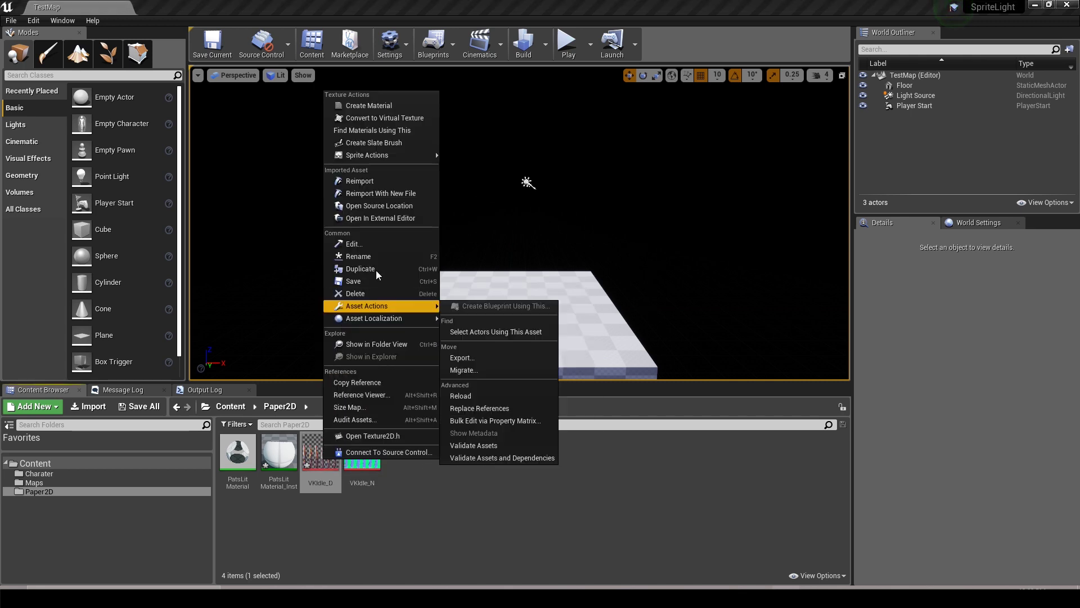
mouse_move(387, 156)
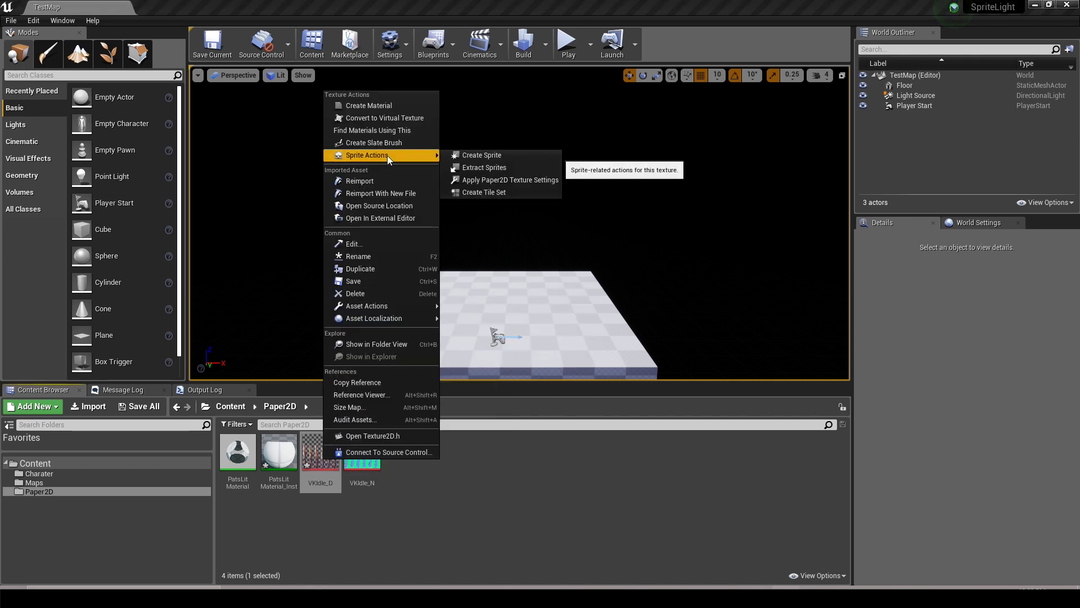
left_click(506, 168)
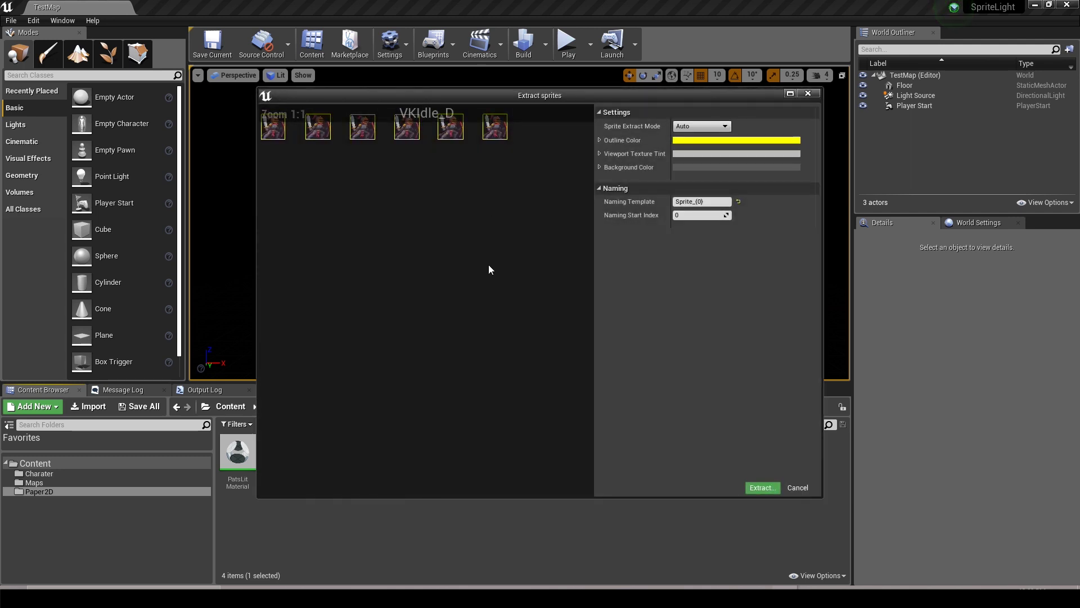
scroll(481, 137, "up", 5)
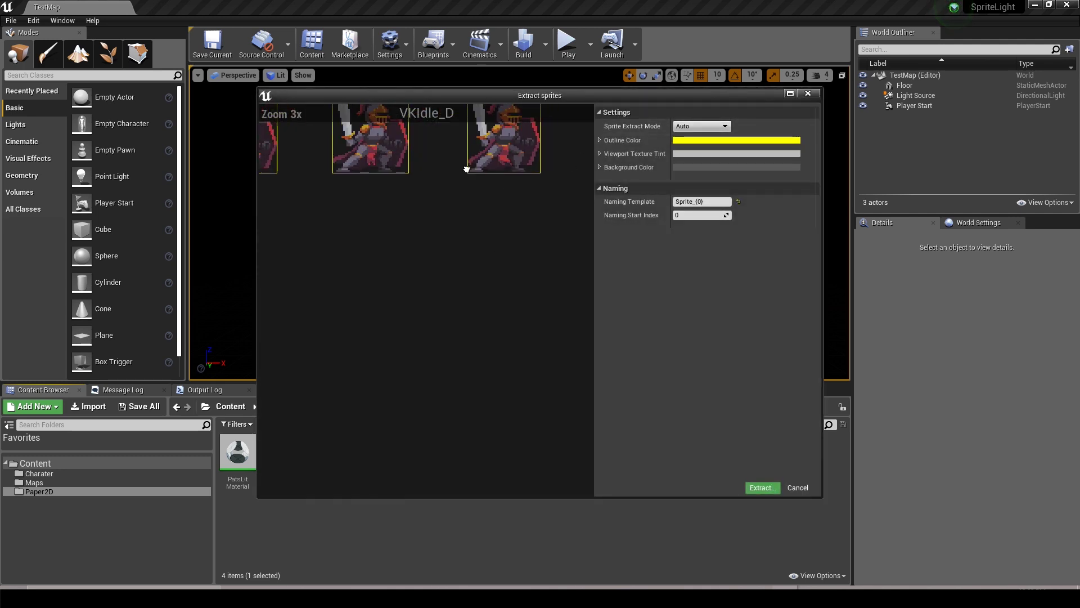
right_click_drag(467, 180, 444, 290)
right_click_drag(308, 272, 351, 254)
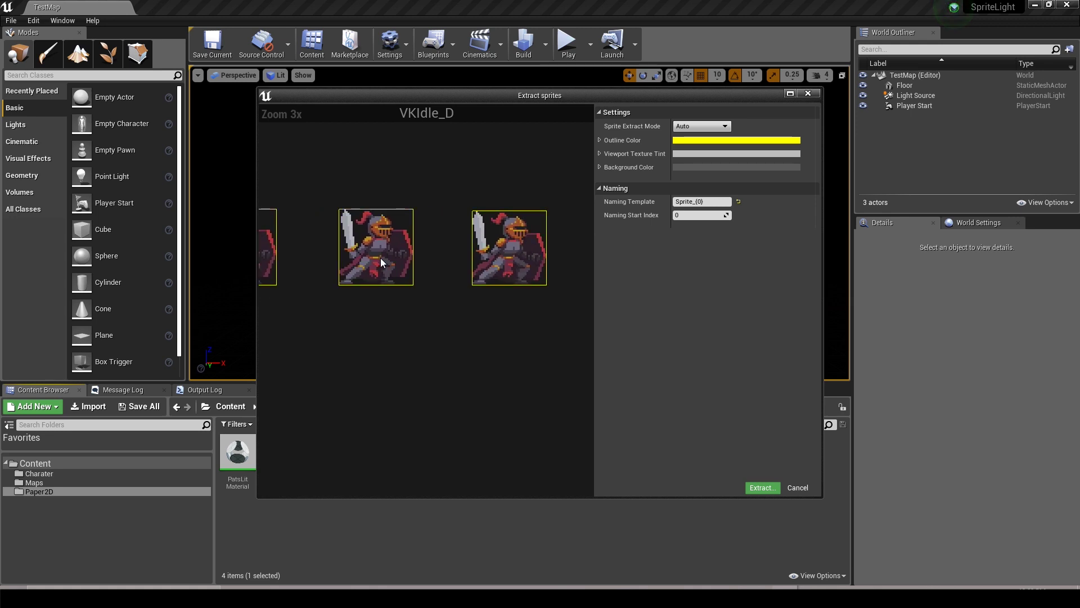
scroll(379, 253, "down", 1)
right_click_drag(411, 256, 431, 255)
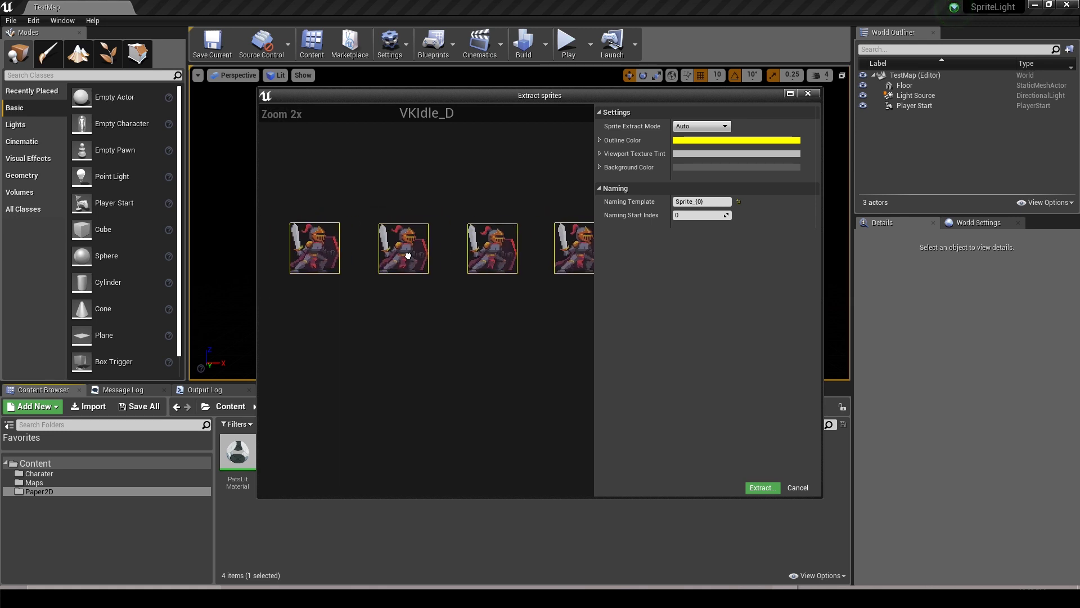
left_click(771, 488)
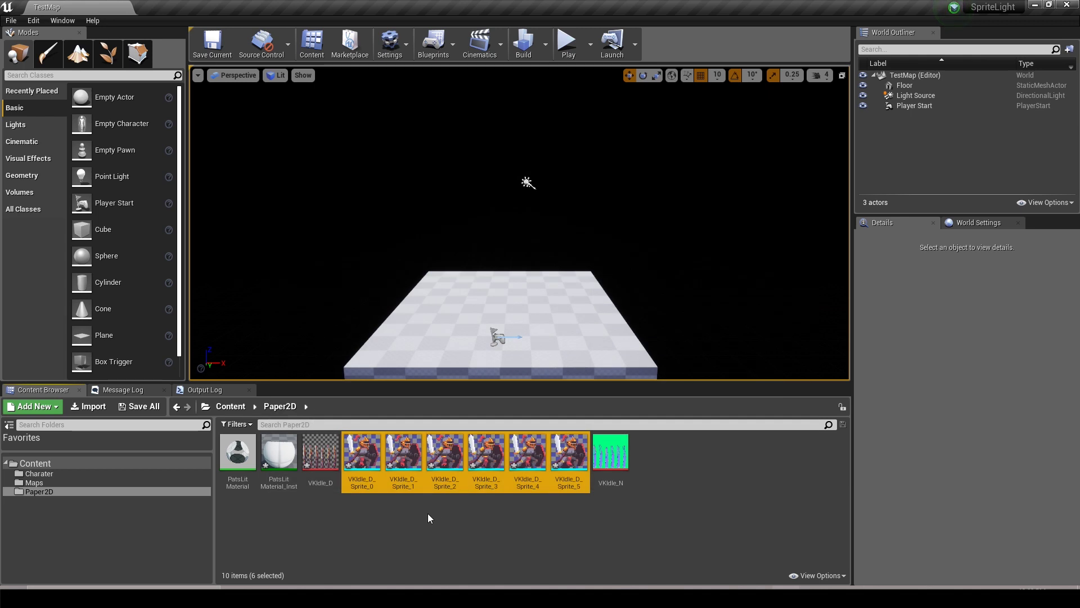
Step: Open VKIdle_D_Sprite_0 and examine the knight in a Perspective view
double_click(362, 453)
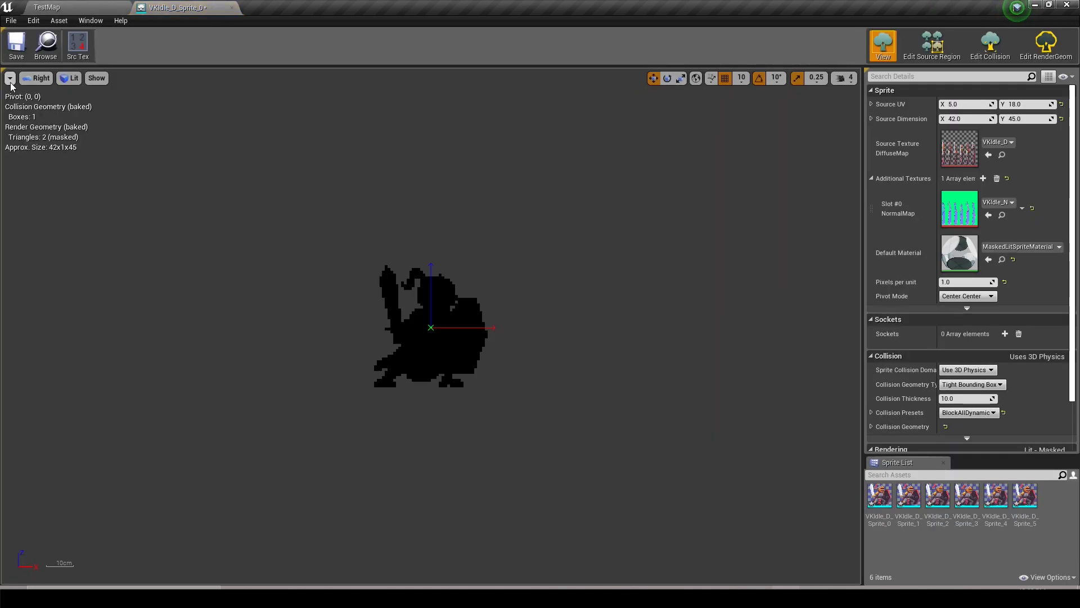
left_click(36, 78)
left_click(66, 92)
scroll(562, 338, "down", 5)
scroll(506, 261, "up", 3)
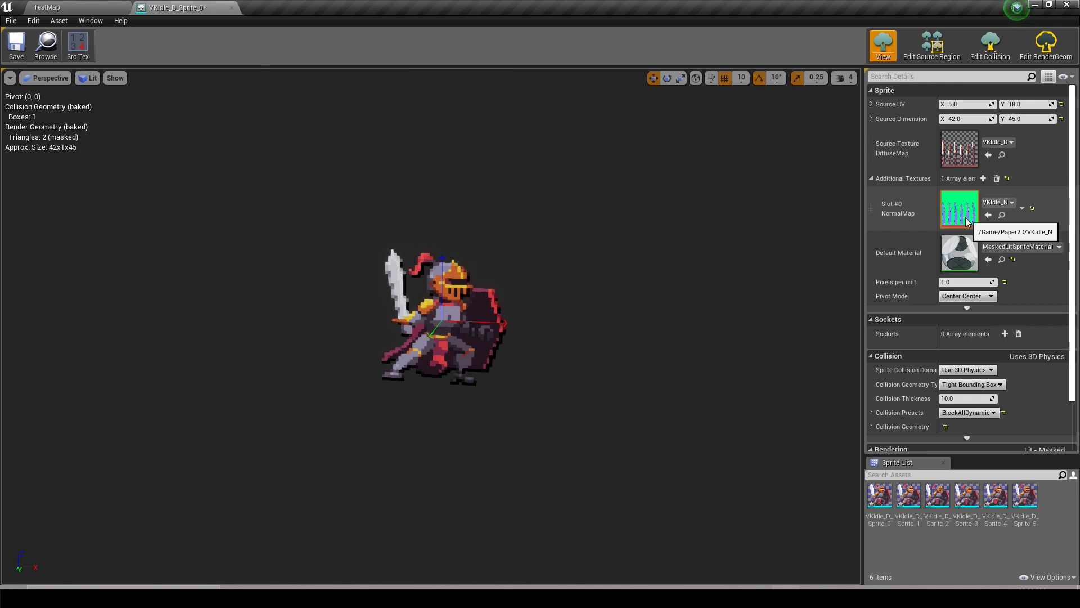
Step: In source region editing, clear the Additional Textures, add VKIdle_N back as the NormalMap slot, then save and close the sprite
left_click(932, 44)
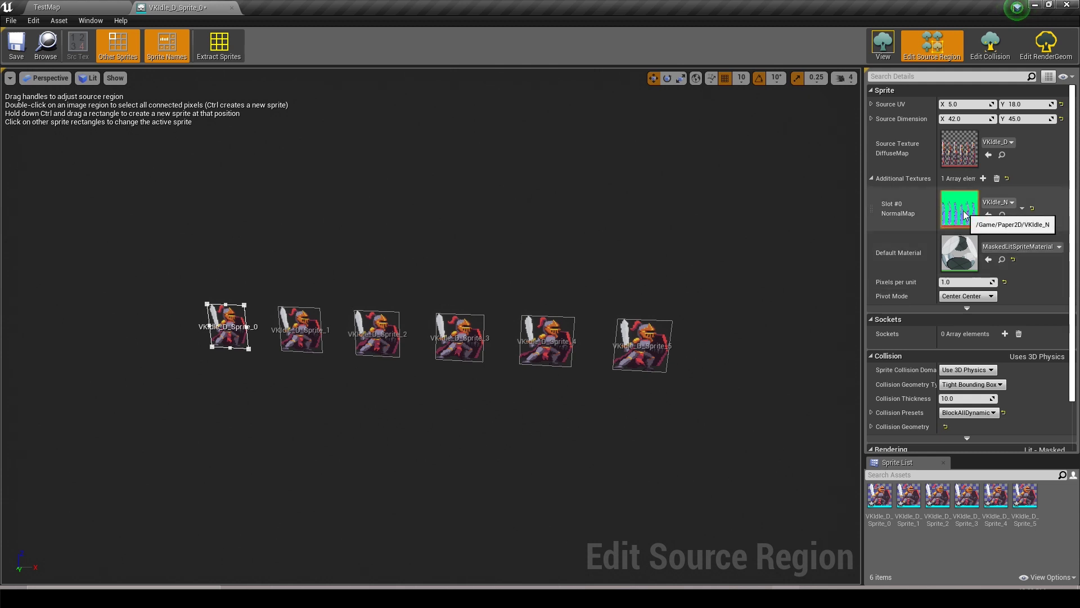
left_click(997, 179)
left_click(983, 179)
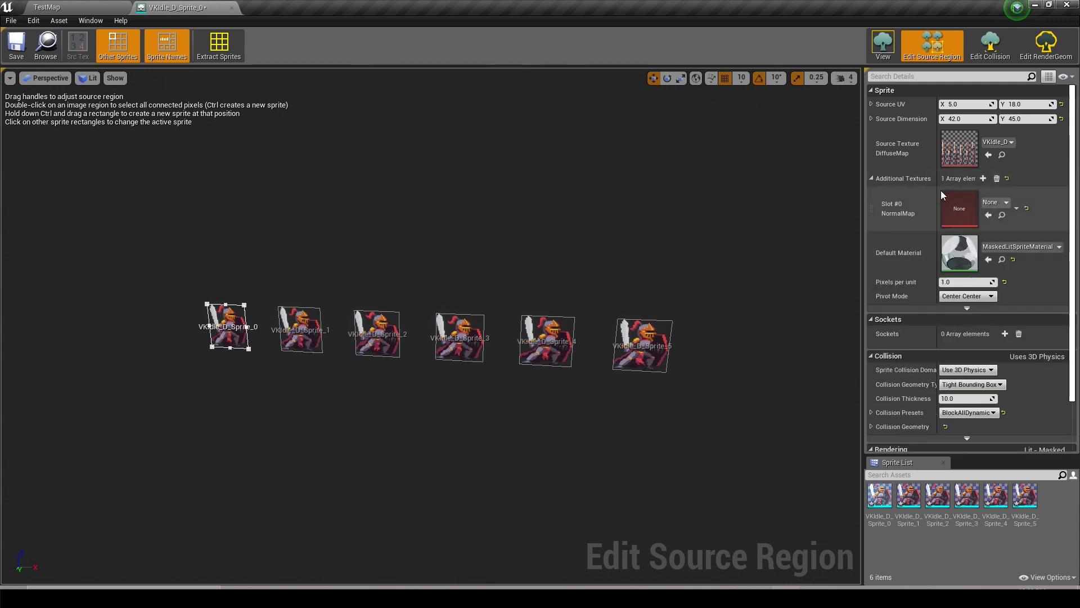
left_click(993, 203)
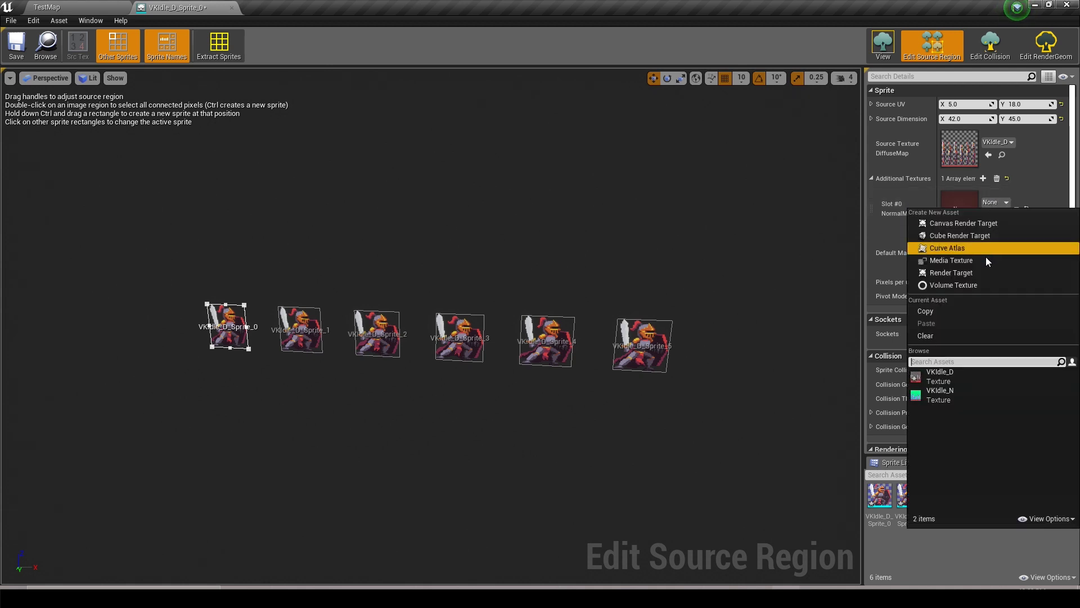
left_click(959, 392)
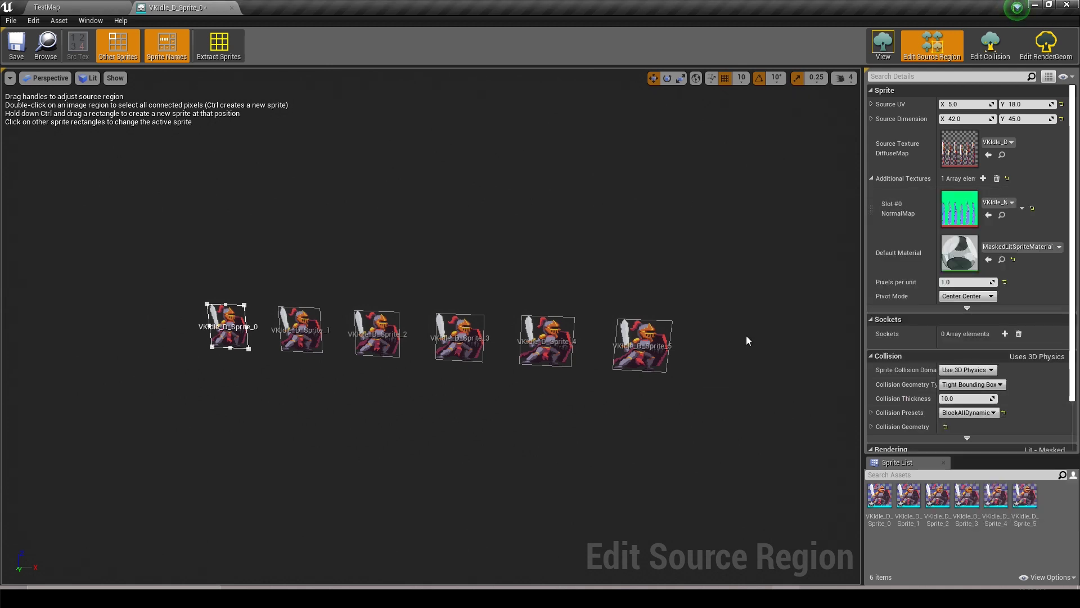
left_click(16, 48)
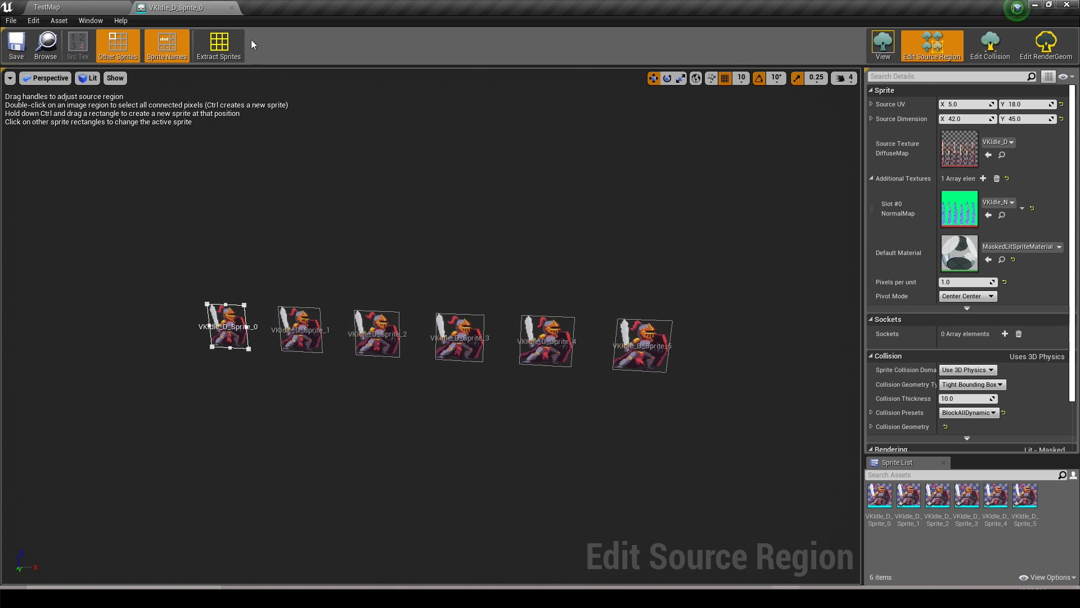
left_click(232, 7)
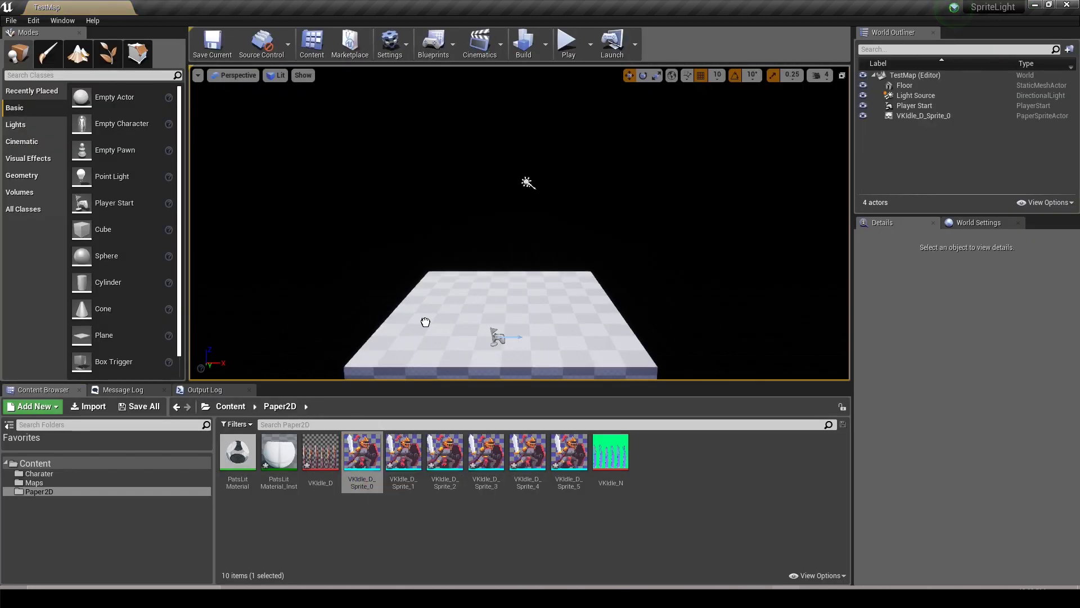
Step: Place VKIdle_D_Sprite_0 in the level and raise it above the floor to Z 50
left_click(498, 337)
key("f")
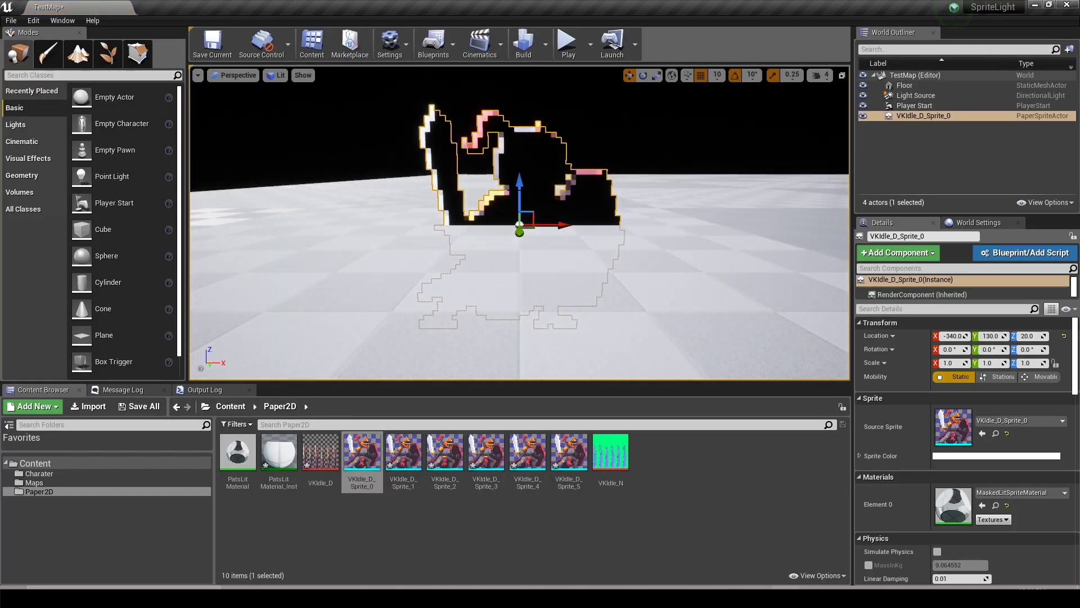
scroll(519, 225, "down", 2)
left_click_drag(488, 158, 479, 136)
key("f")
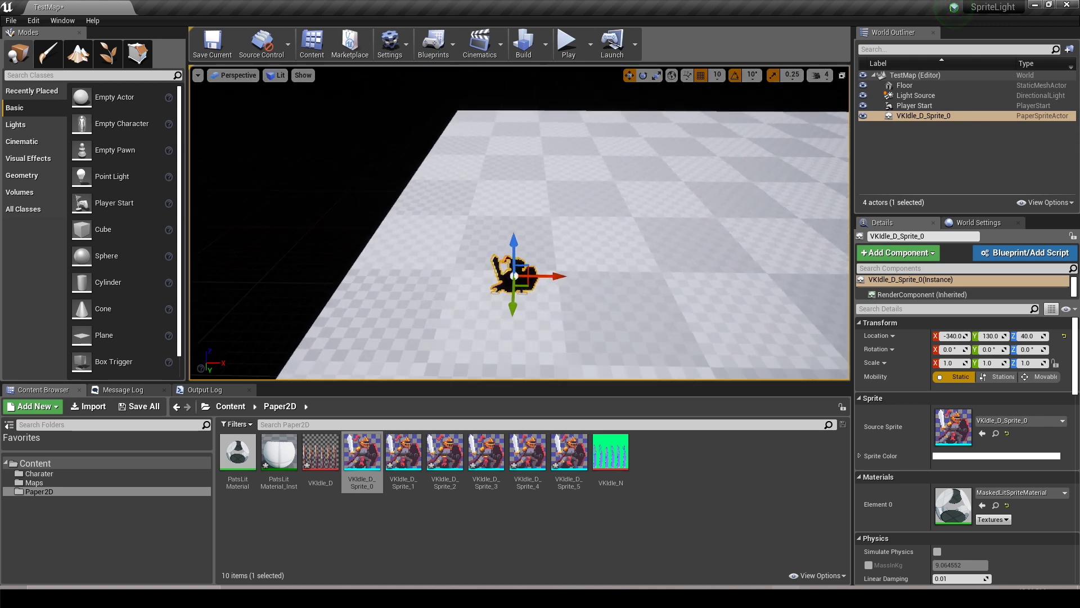
left_click_drag(527, 189, 526, 180)
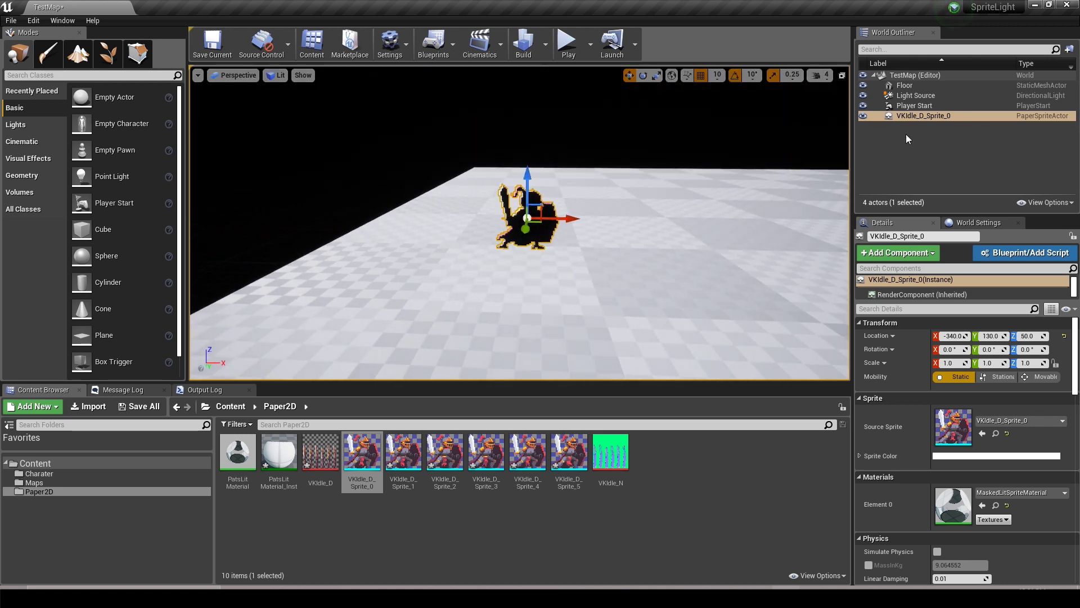
Step: Rotate the Light Source to about 266.81° around Z to light the front of the sprite
left_click(916, 95)
left_click_drag(1023, 349, 1042, 350)
mouse_move(615, 237)
right_mouse_down()
mouse_move(636, 247)
mouse_move(615, 237)
right_mouse_up()
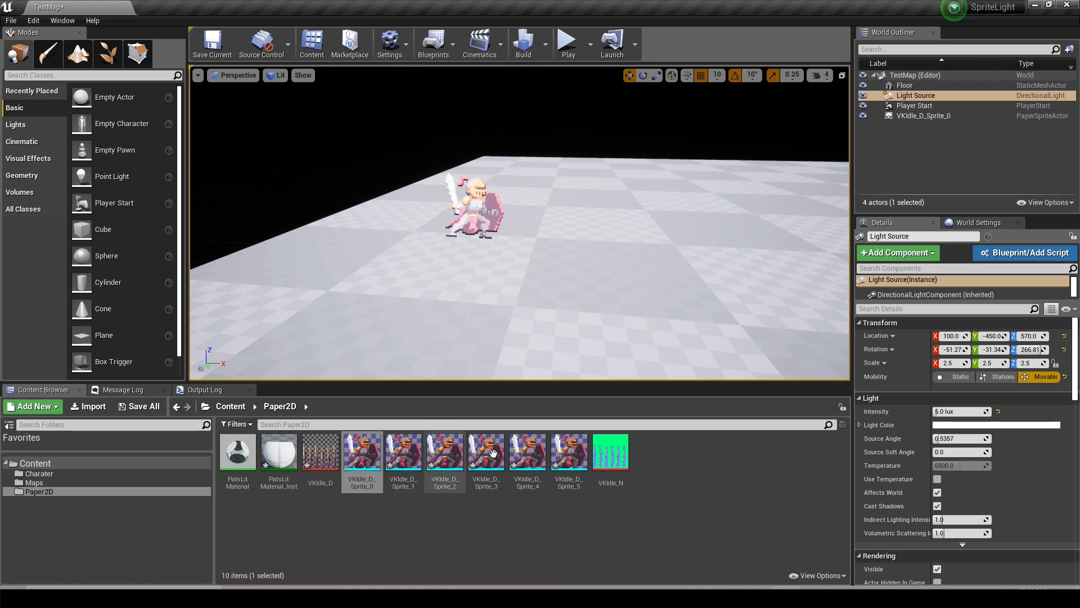
Step: Open all six VKIdle_D sprites together for bulk editing in the Property Matrix
left_click(565, 456, "shift")
right_click(564, 457)
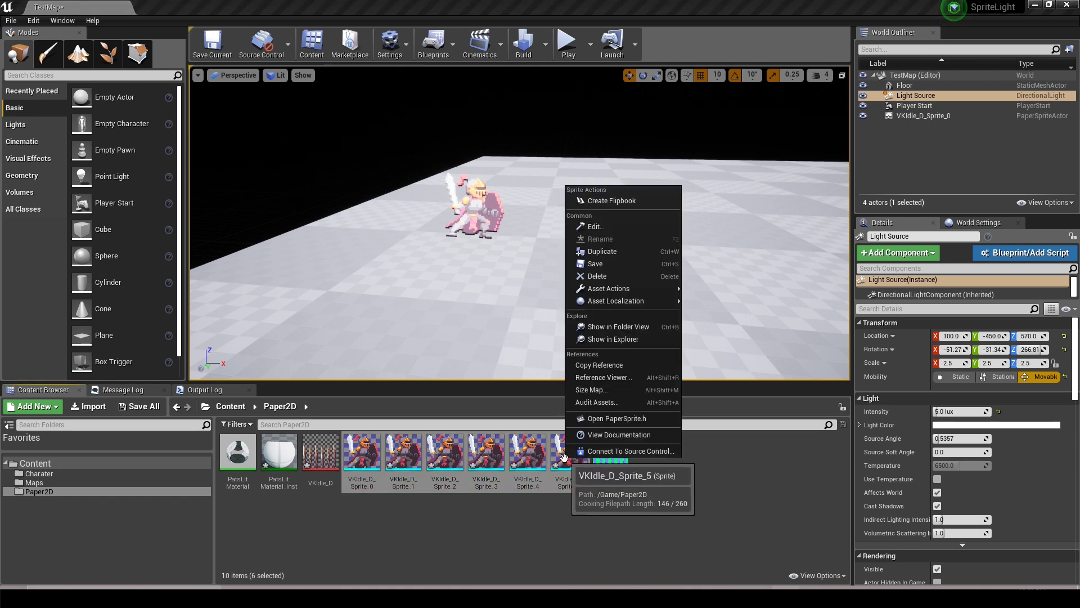
mouse_move(621, 286)
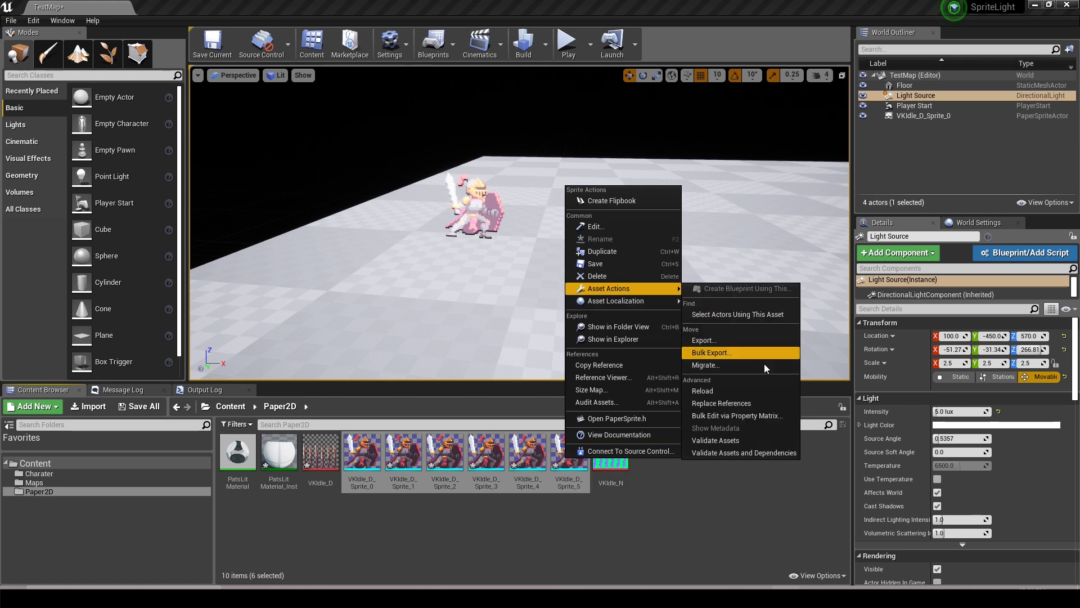
left_click(732, 416)
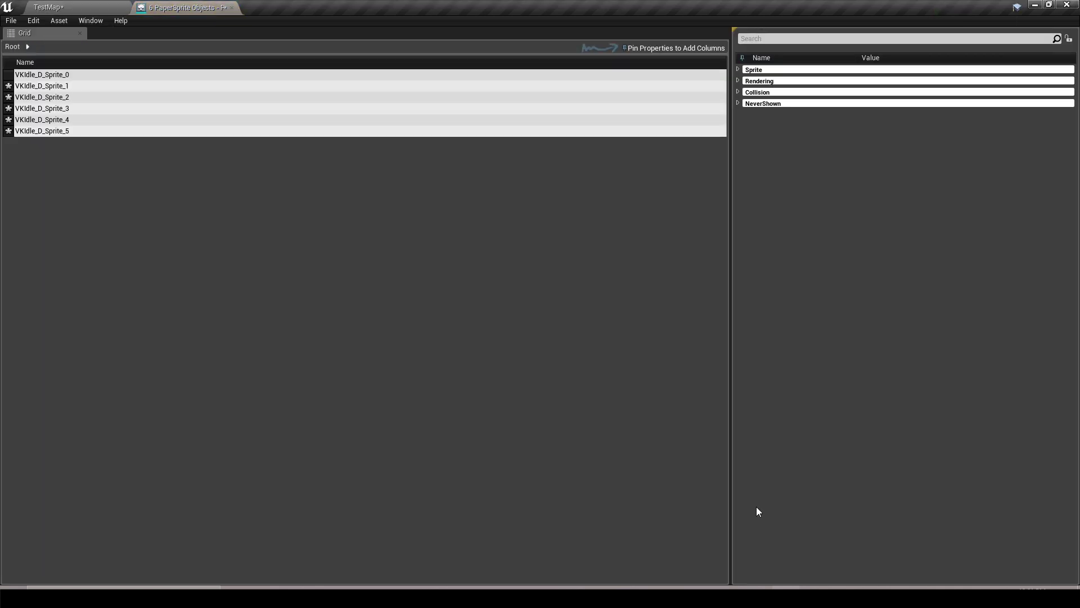
Step: Set Pixels per unit to 0.1 for all six sprites, then save and close the Property Matrix
left_click(738, 69)
left_click(895, 211)
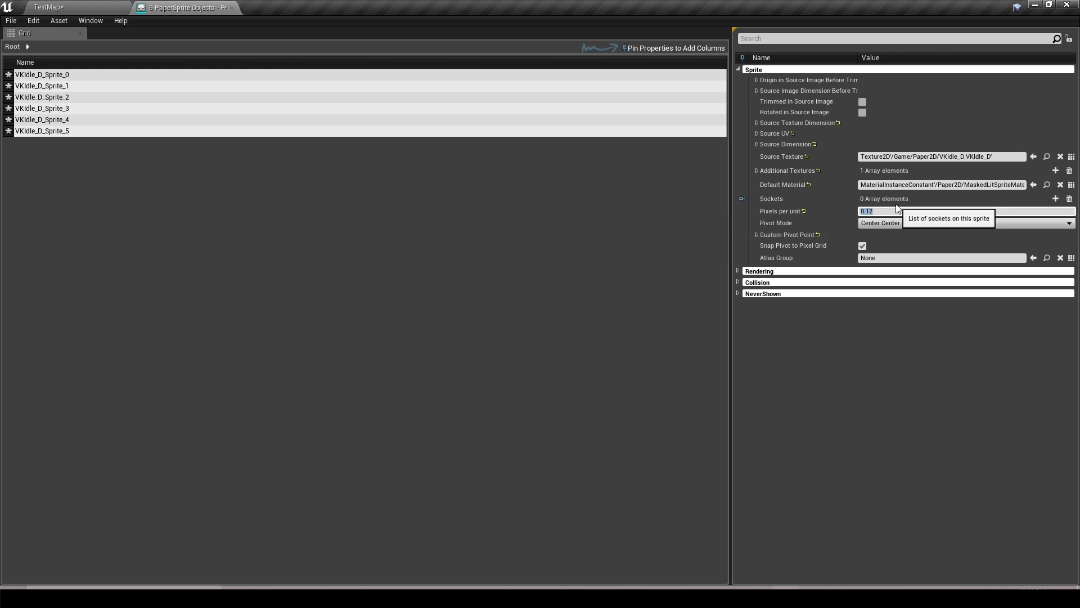
type(".1")
key("Return")
left_click(11, 21)
left_click(29, 41)
left_click(231, 7)
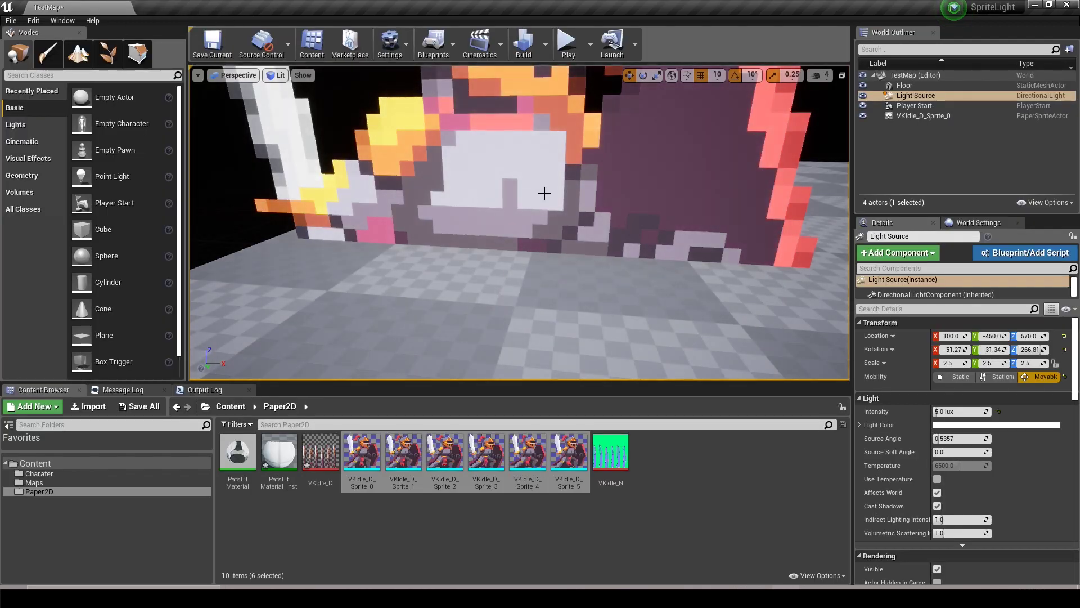
Step: Raise VKIdle_D_Sprite_0 above the floor to Z 240 and frame it in the level view
left_click(538, 187)
scroll(528, 169, "down", 5)
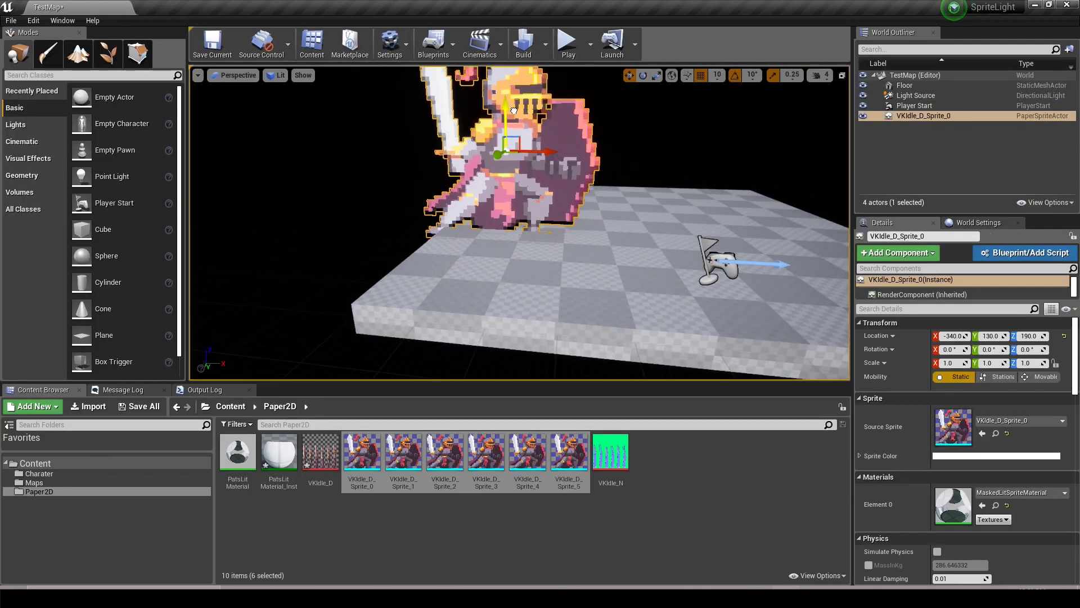
left_click_drag(514, 89, 515, 97)
key("f")
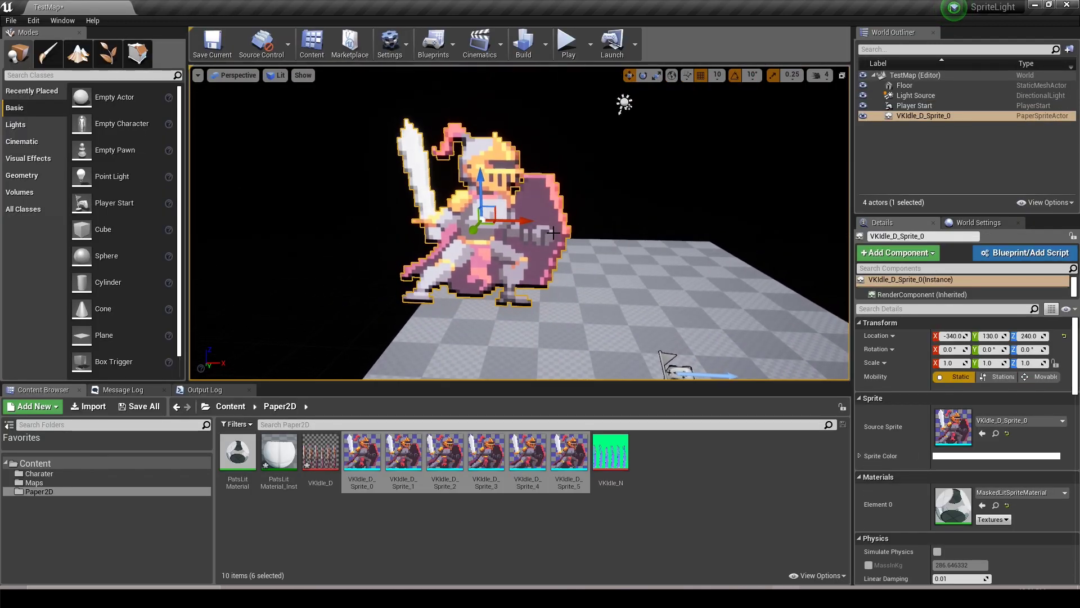
Step: Check VKIdle_D_Sprite_0's Pixels per unit and the project's Paper2D import Default Pixels Per Unreal Unit, closing both editors
double_click(362, 450)
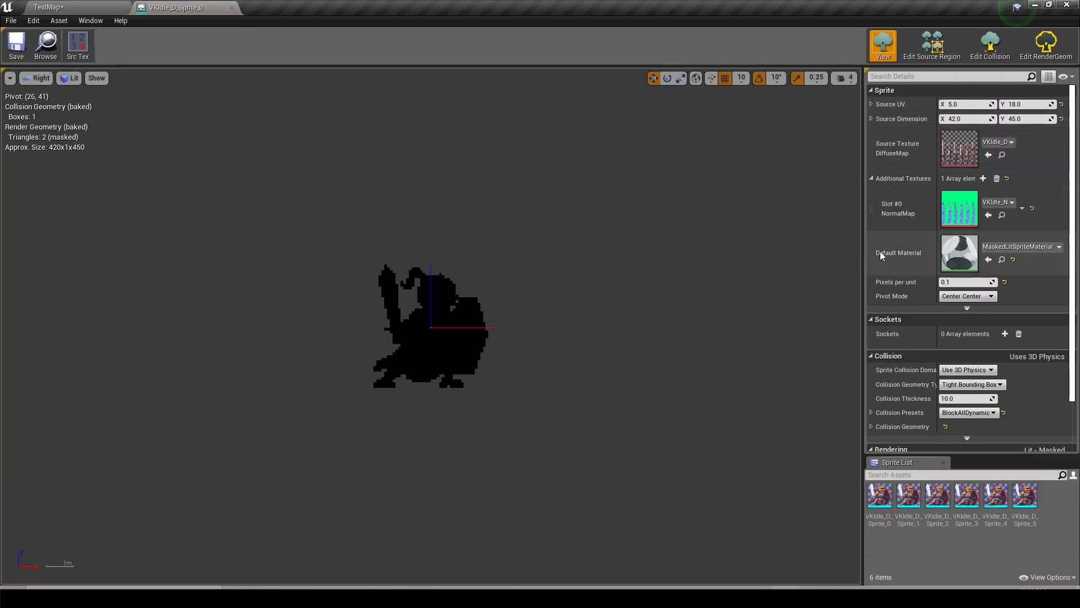
left_click(232, 7)
left_click(34, 20)
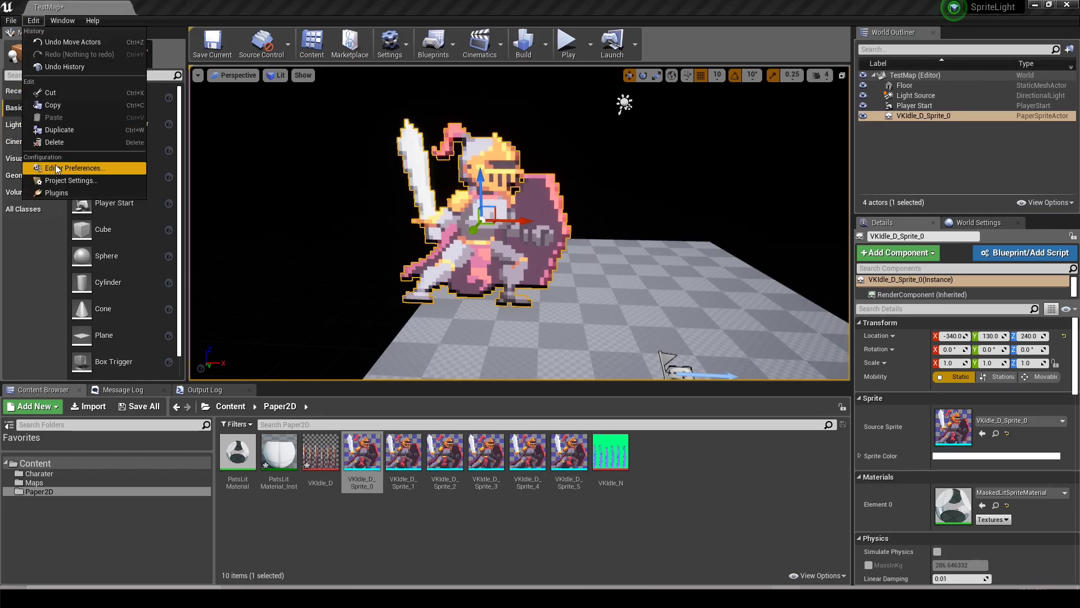
left_click(60, 182)
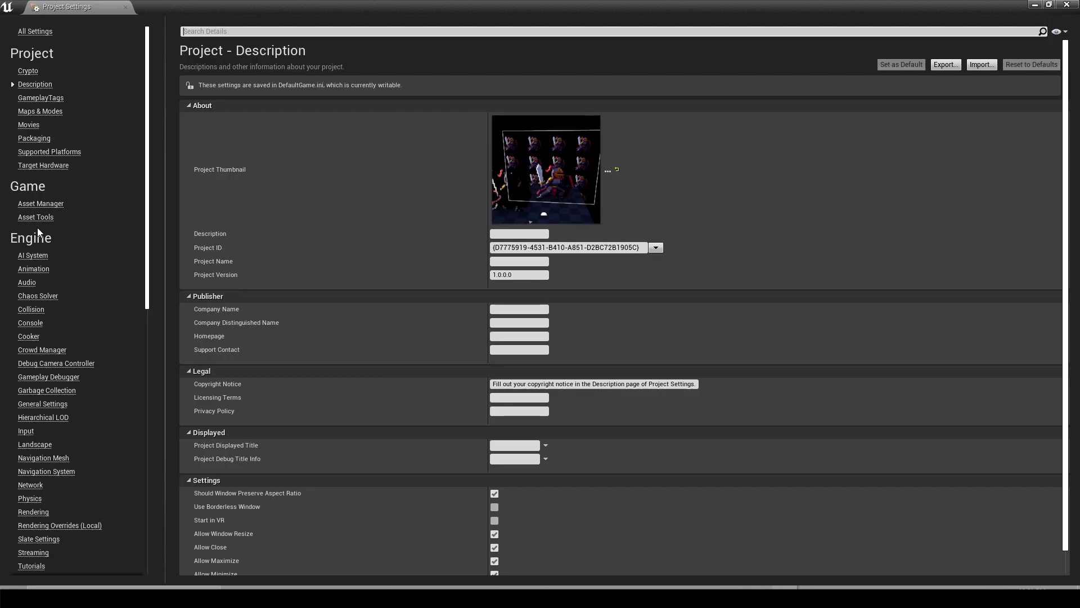
scroll(58, 353, "down", 5)
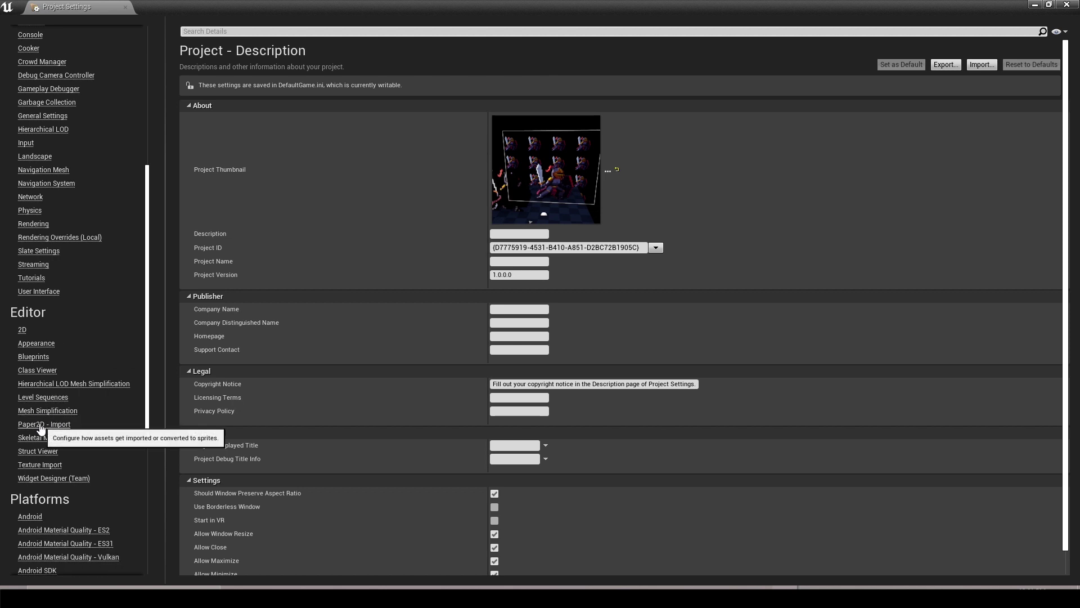
left_click(44, 425)
left_click(505, 162)
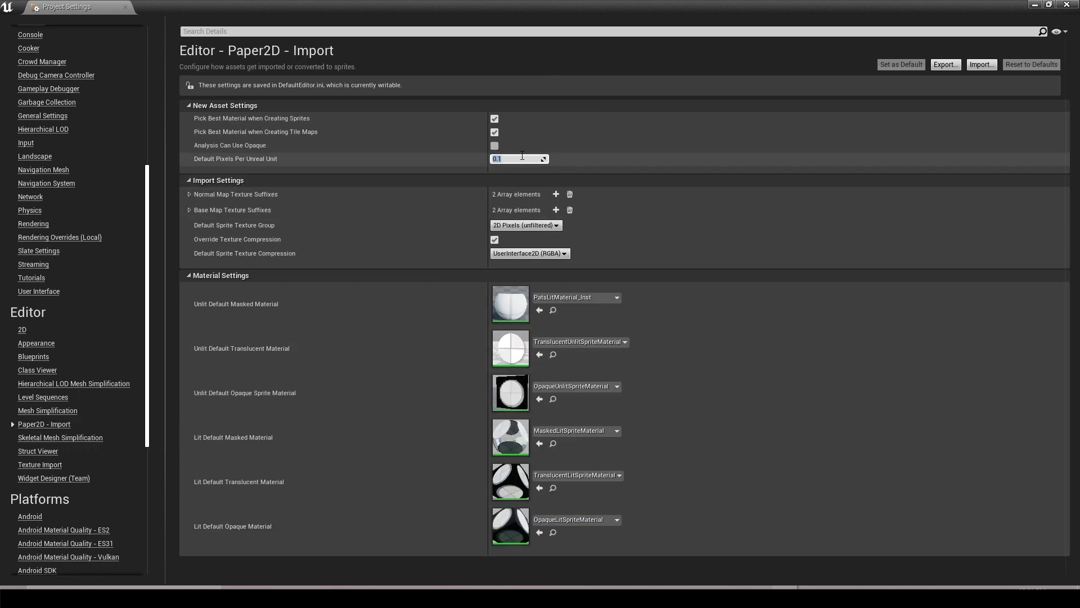
left_click(1067, 5)
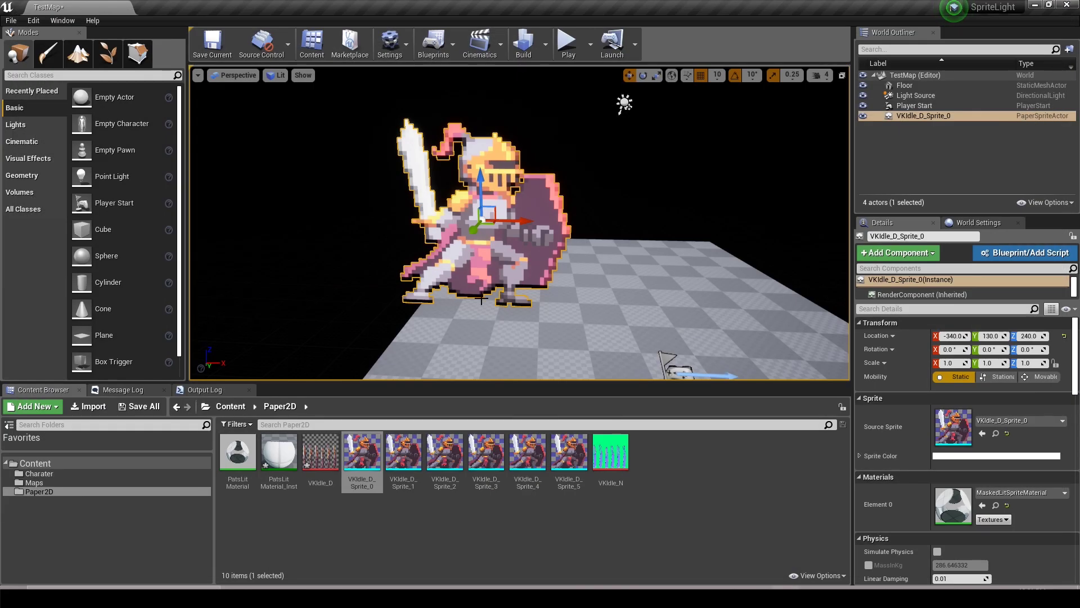
key("Right")
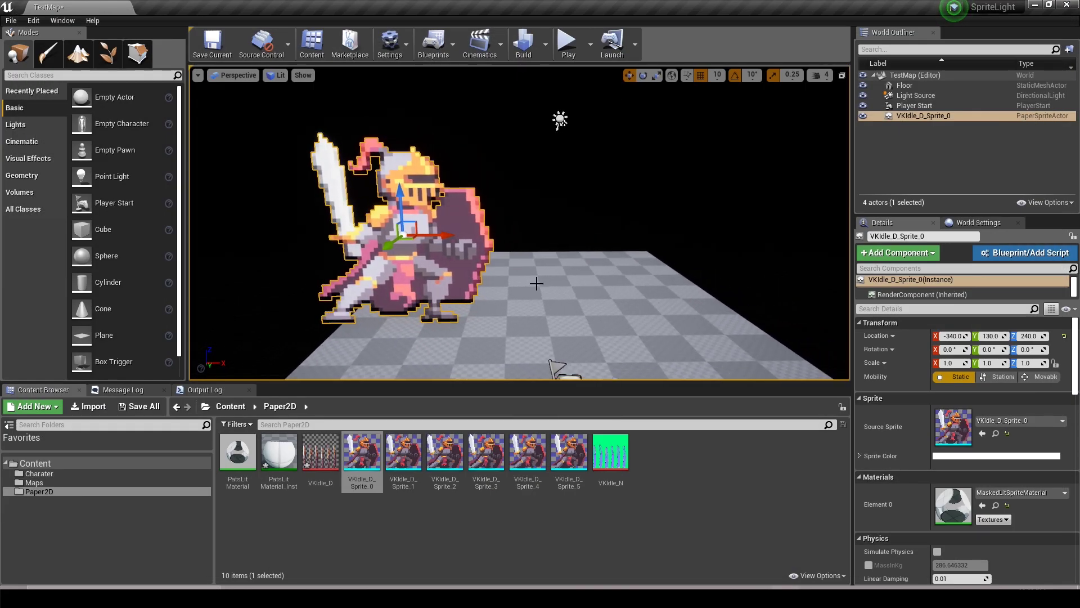
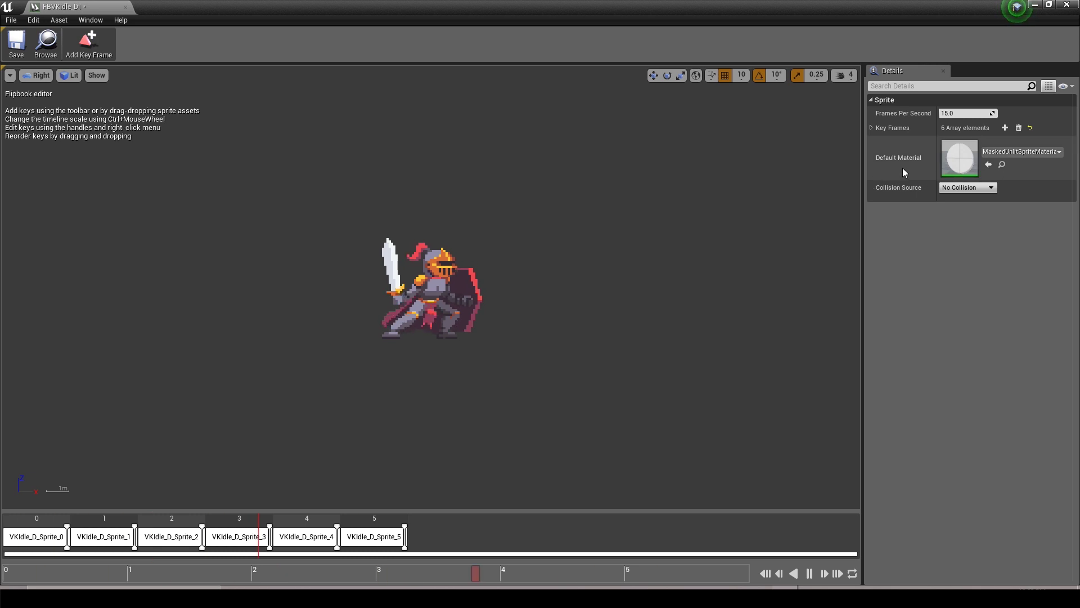
Step: Set the flipbook's Default Material to PatsLitMaterial_Inst, check its lighting in a Perspective preview and close the editor
left_click(1046, 152)
left_click(973, 305)
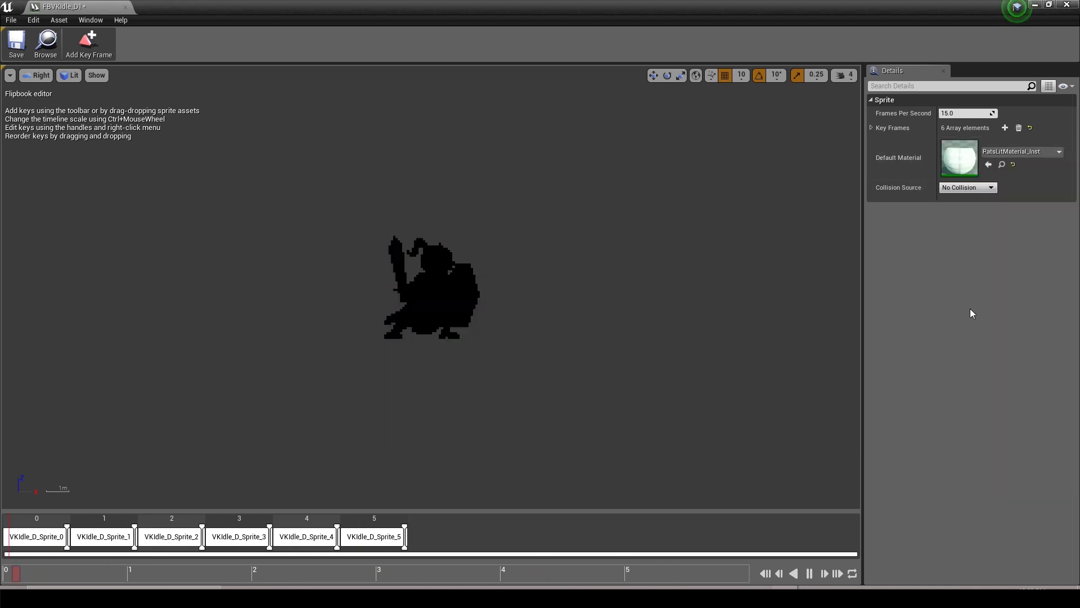
left_click(45, 78)
left_click(51, 88)
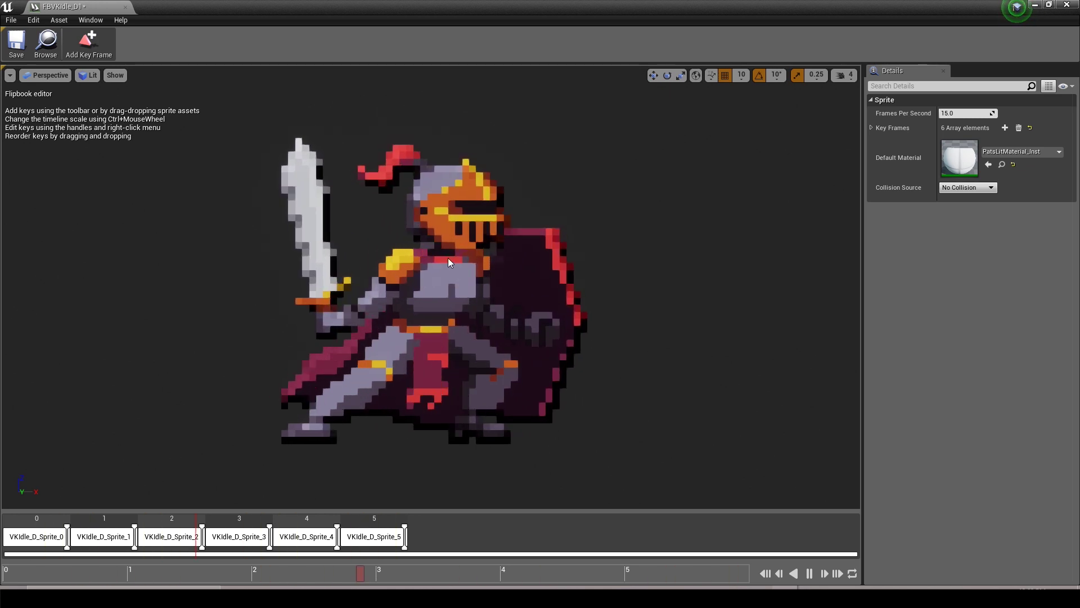
left_click(125, 7)
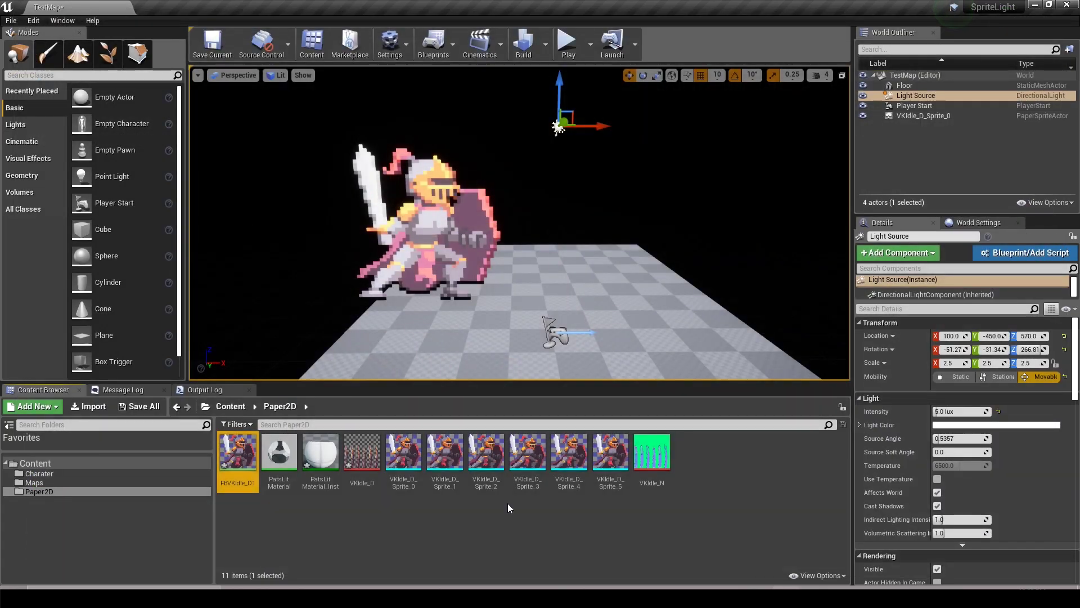
Step: Place the FBVKIdle_D1 flipbook in the level beside the static knight sprite and inspect its lighting from several angles
left_click_drag(261, 457, 576, 191)
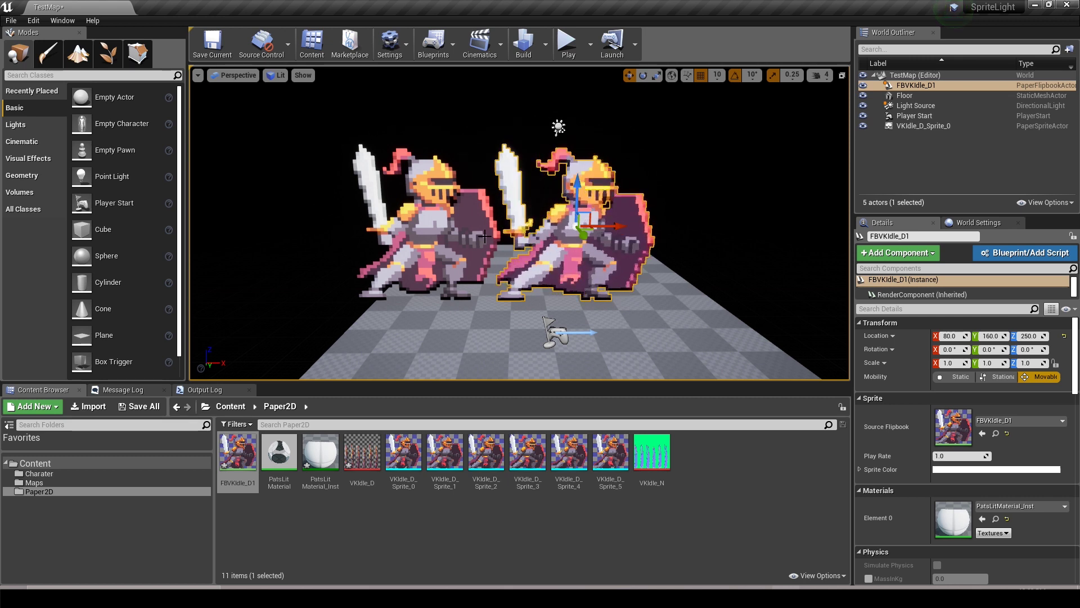
right_click_drag(577, 192, 603, 139)
scroll(406, 366, "up", 10)
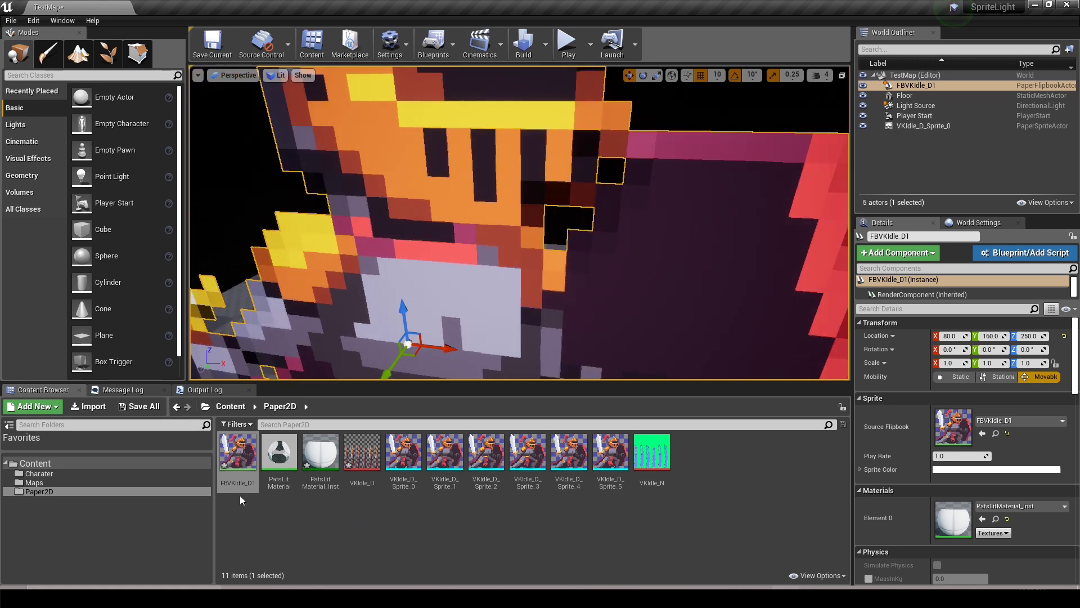
scroll(529, 194, "down", 10)
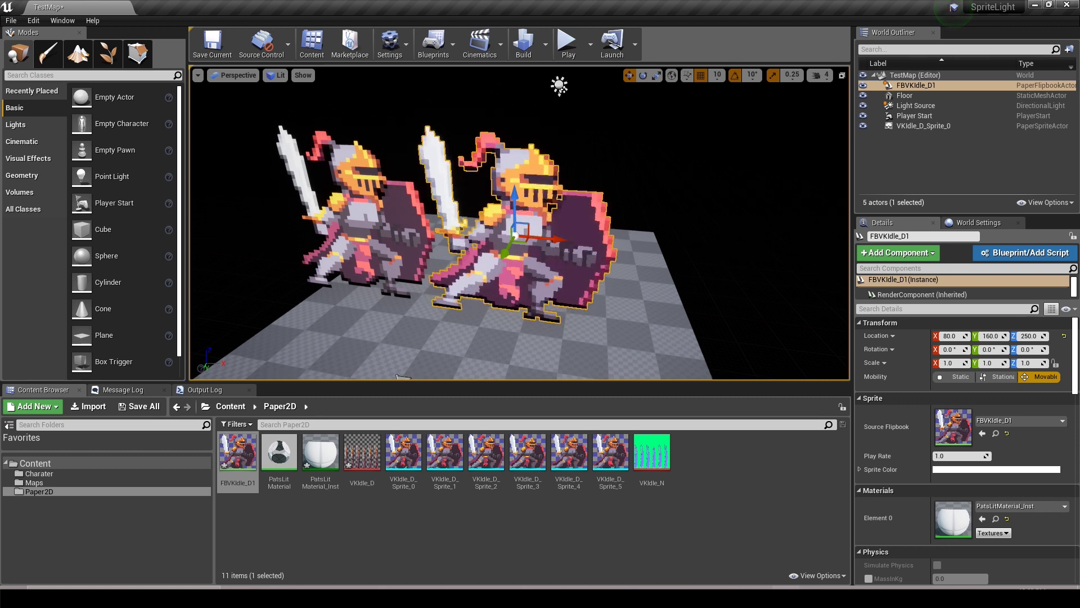
right_click_drag(396, 377, 372, 372)
right_click_drag(499, 222, 499, 222)
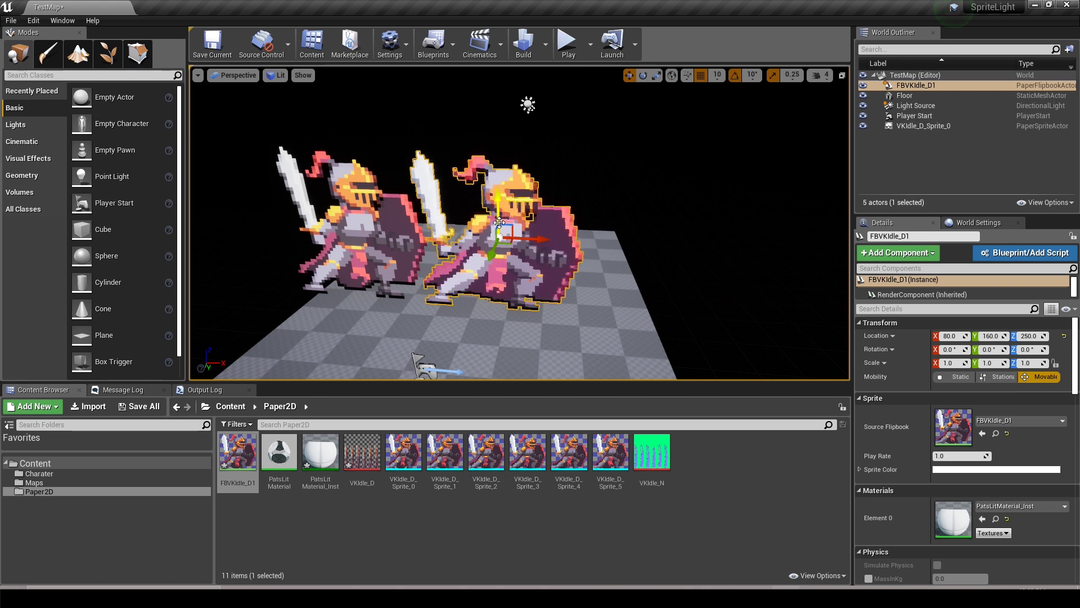
left_click_drag(515, 235, 521, 205, "alt")
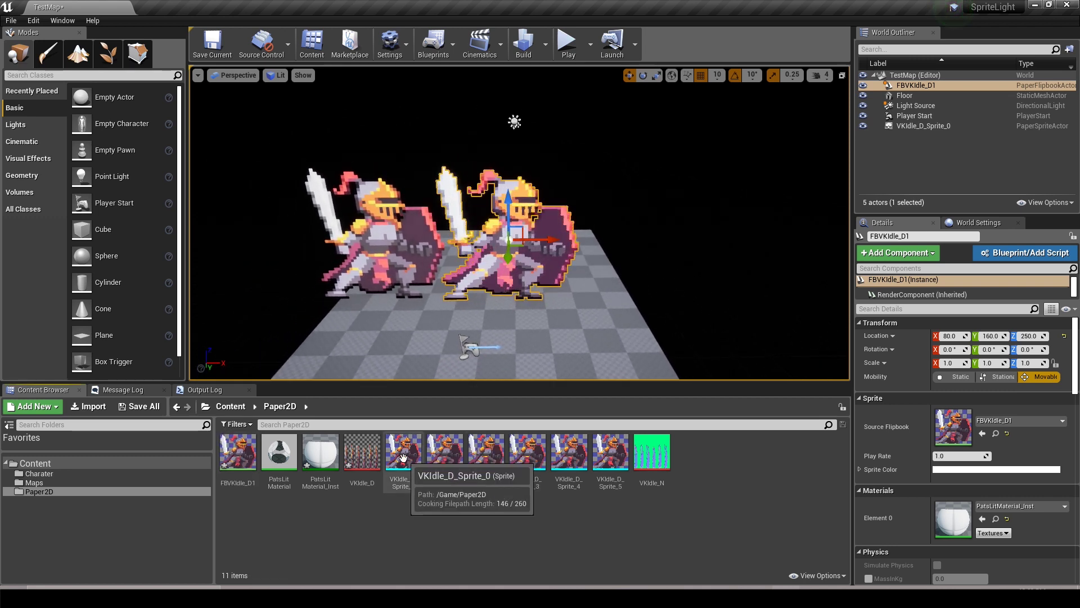
Step: Create a tile set from the VKIdle_D texture, set its Tile Size to X 79, Y 63 and save it
left_click(362, 468)
right_click(361, 469)
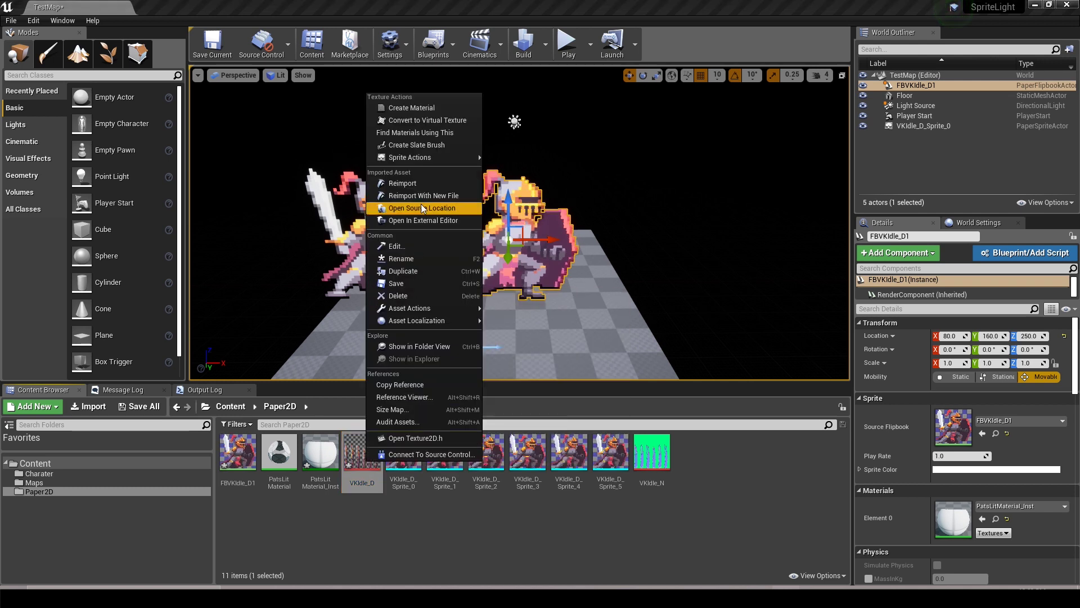
mouse_move(428, 157)
left_click(546, 195)
double_click(656, 454)
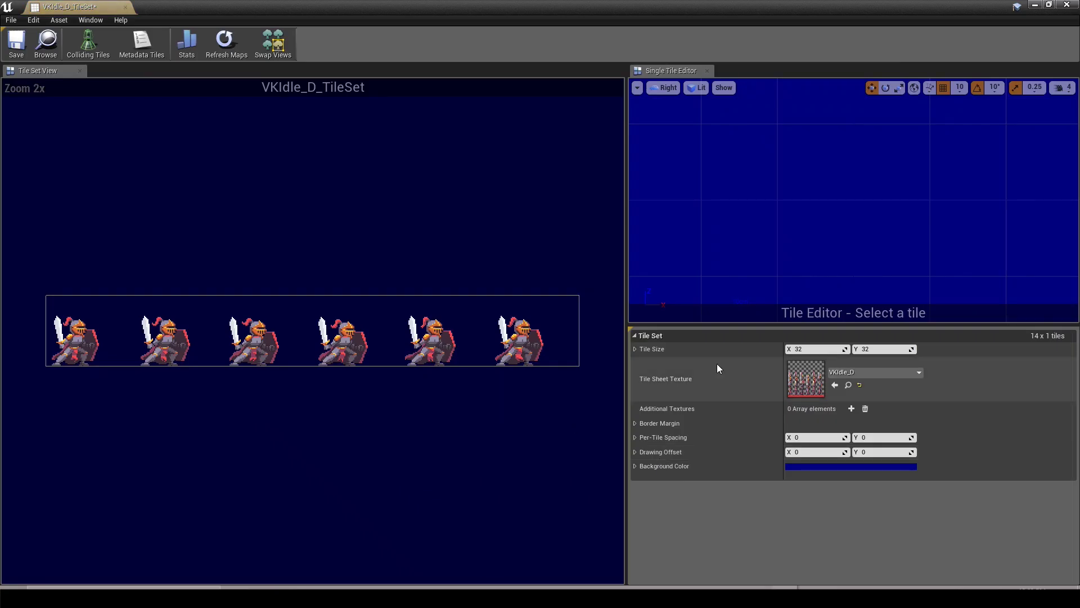
left_click(25, 48)
Step: Check the individual knight tiles in the tile set, from the first through the last, and close the editor
left_click(99, 326)
left_click(163, 337)
left_click(267, 330)
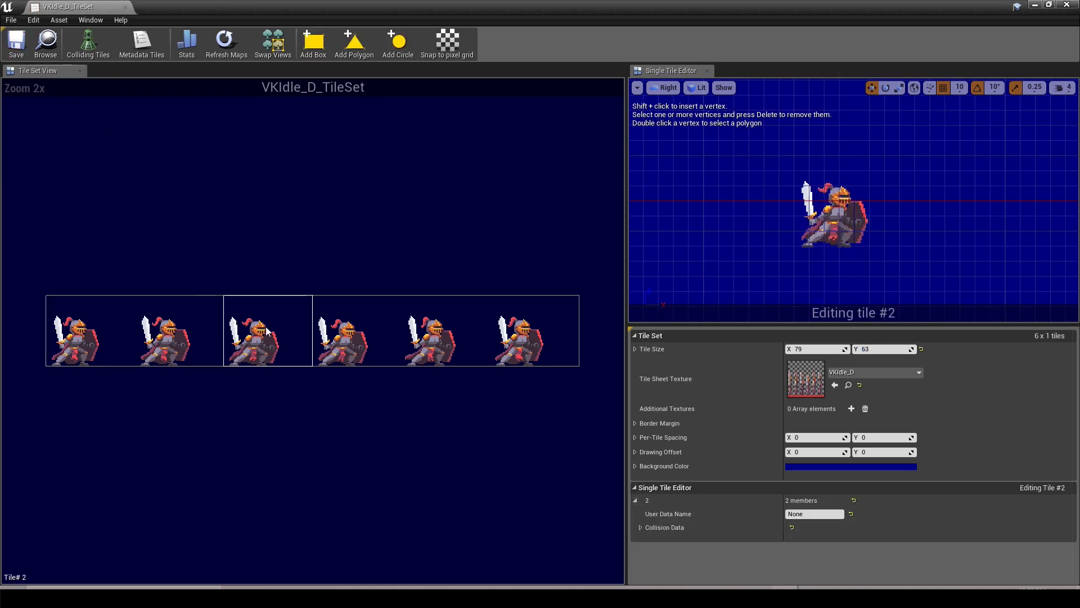
left_click(413, 352)
left_click(511, 344)
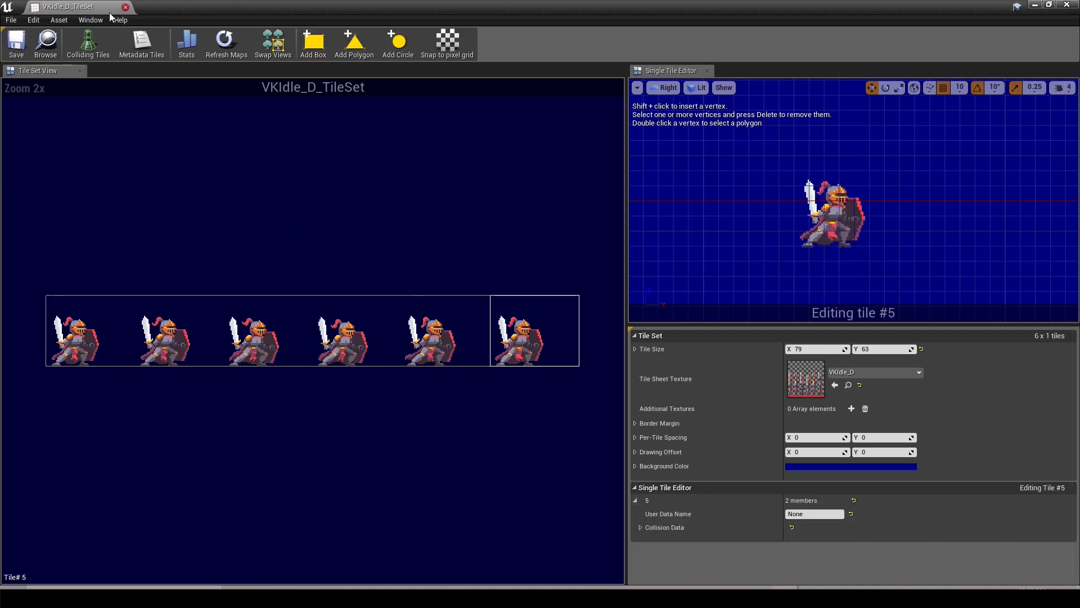
left_click(126, 8)
Step: Create a Paper2D tile map with the default name and set its Tile Width to 79 and Tile Height to 63
left_click(528, 518)
right_click(523, 521)
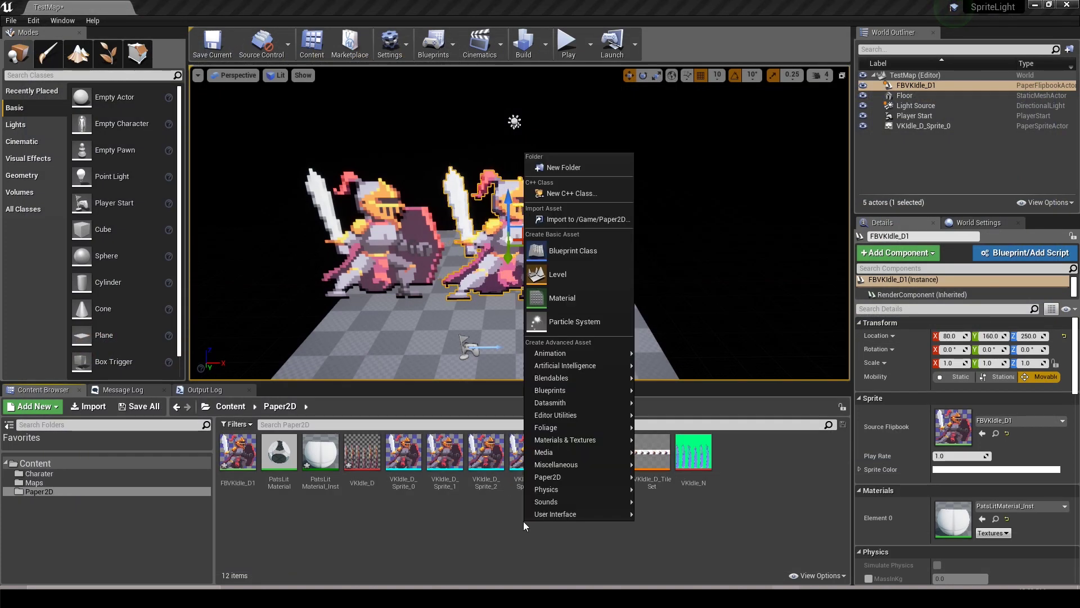
mouse_move(580, 477)
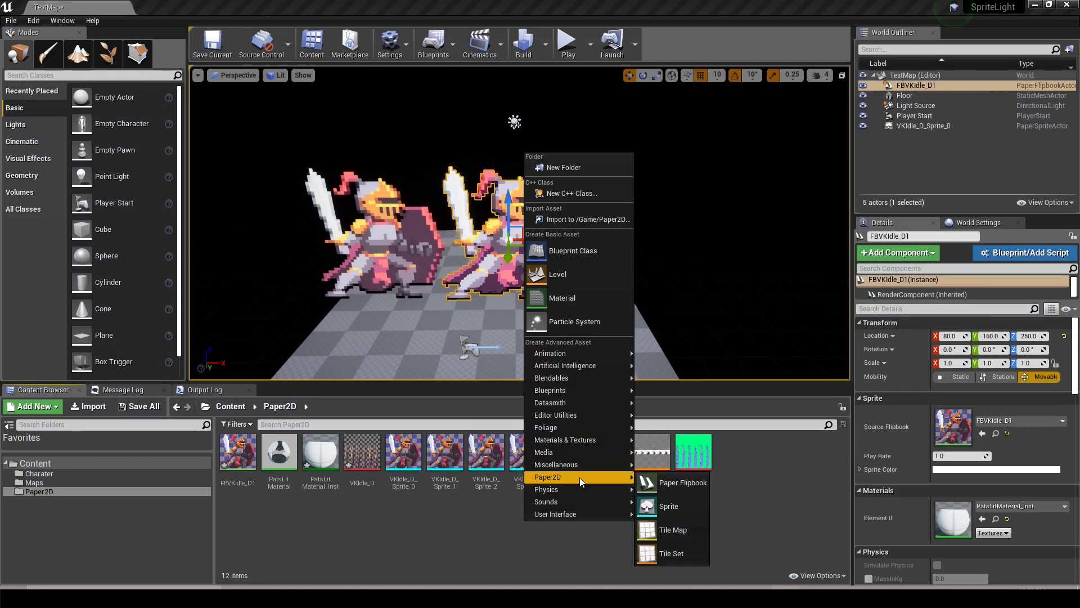
left_click(675, 531)
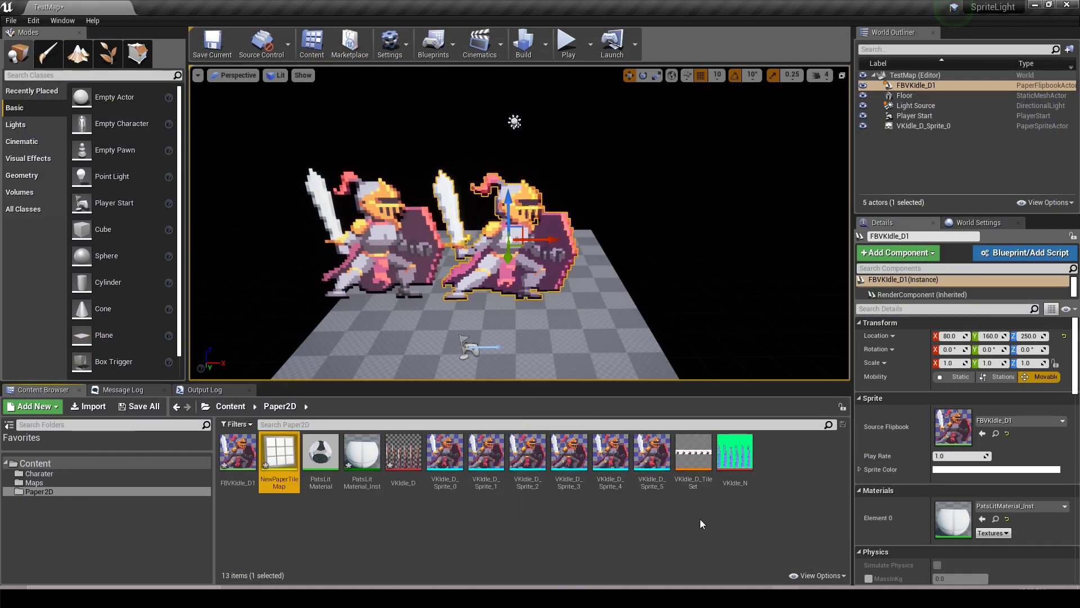
key("Return")
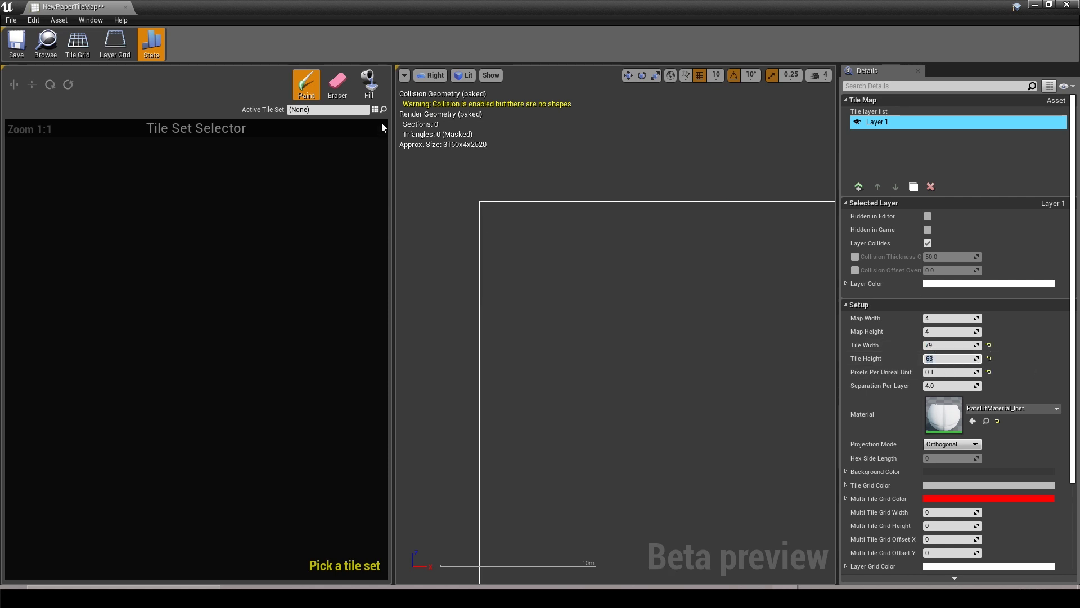
Step: Make VKIdle_D_TileSet the active tile set and fill the whole tile map with its first knight tile
left_click(375, 110)
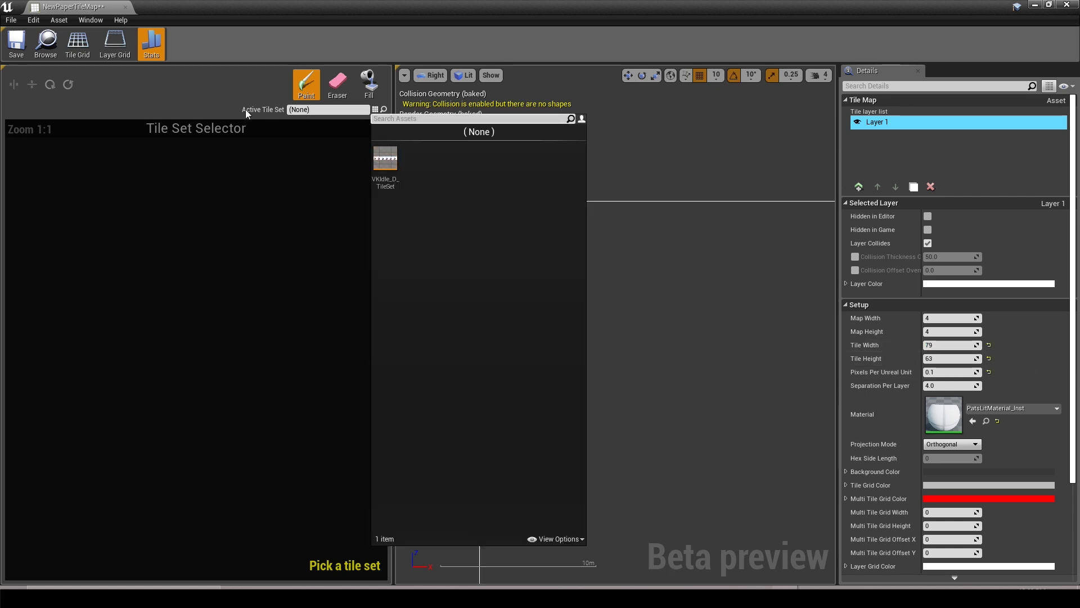
left_click(386, 161)
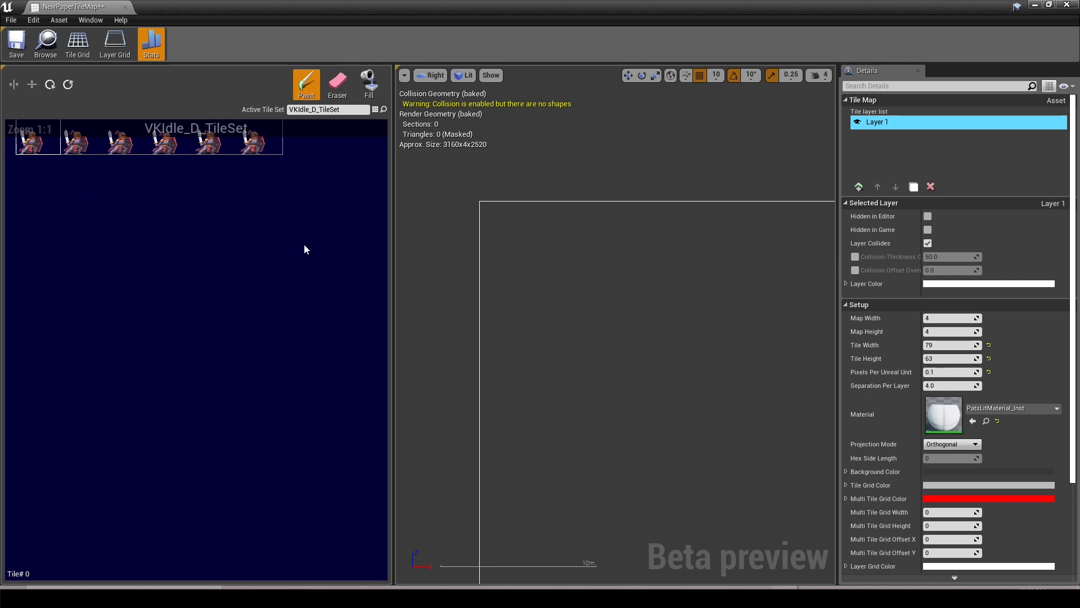
left_click(369, 88)
left_click(521, 245)
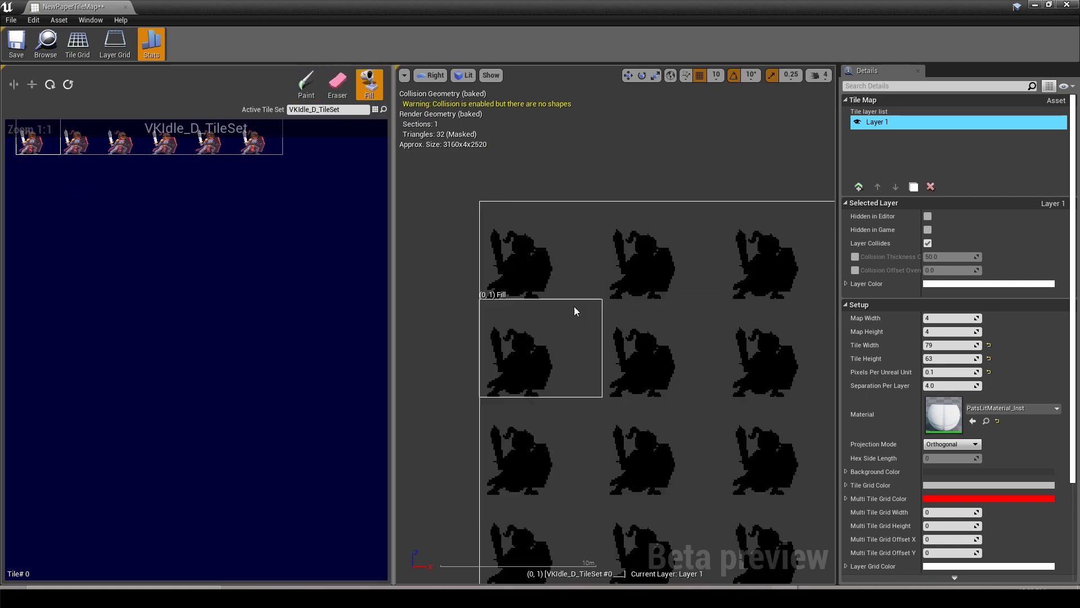
Step: Inspect the filled tile map in a Perspective preview from different angles, and save and close it
left_click(431, 75)
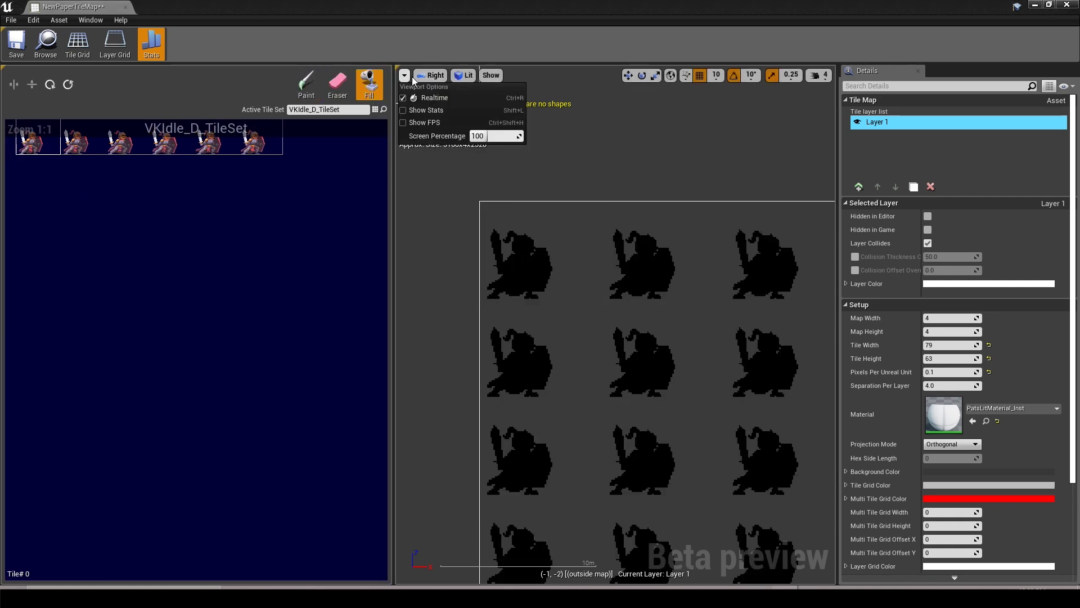
left_click(454, 89)
mouse_move(619, 338)
right_mouse_down()
mouse_move(529, 343)
mouse_move(640, 233)
right_mouse_up()
key("shift+e")
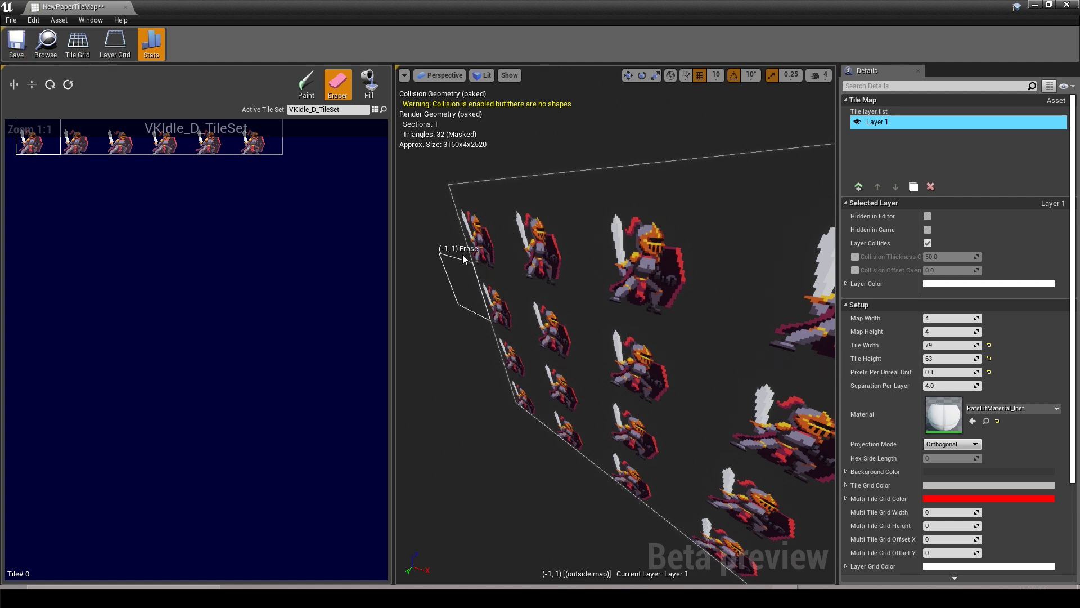
left_click(16, 44)
left_click(125, 7)
Step: Add the VKIdle_N normal map as an additional texture of VKIdle_D_TileSet
double_click(693, 453)
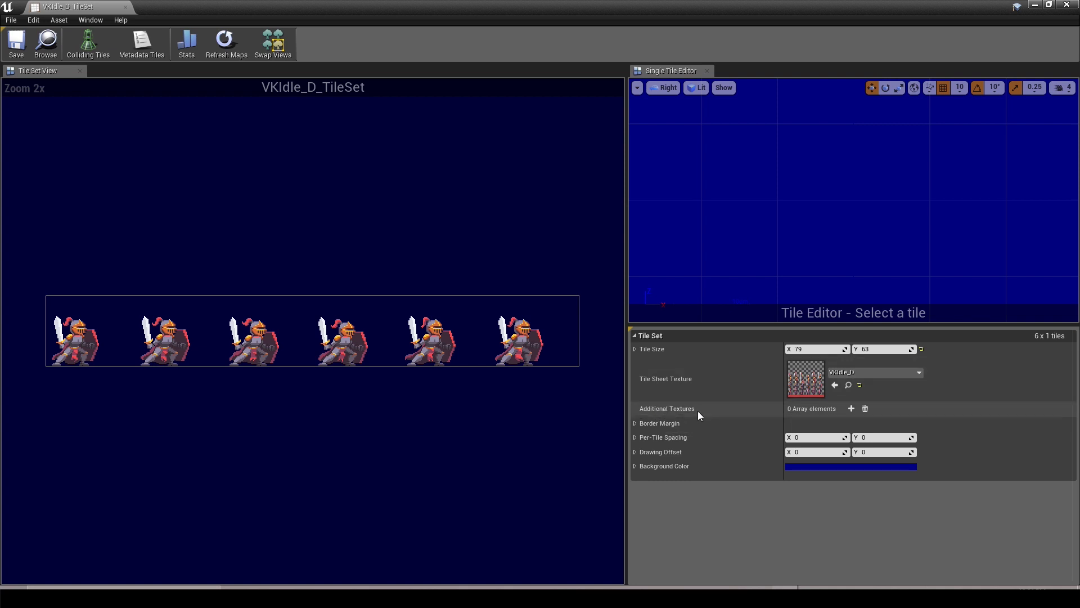
left_click(851, 408)
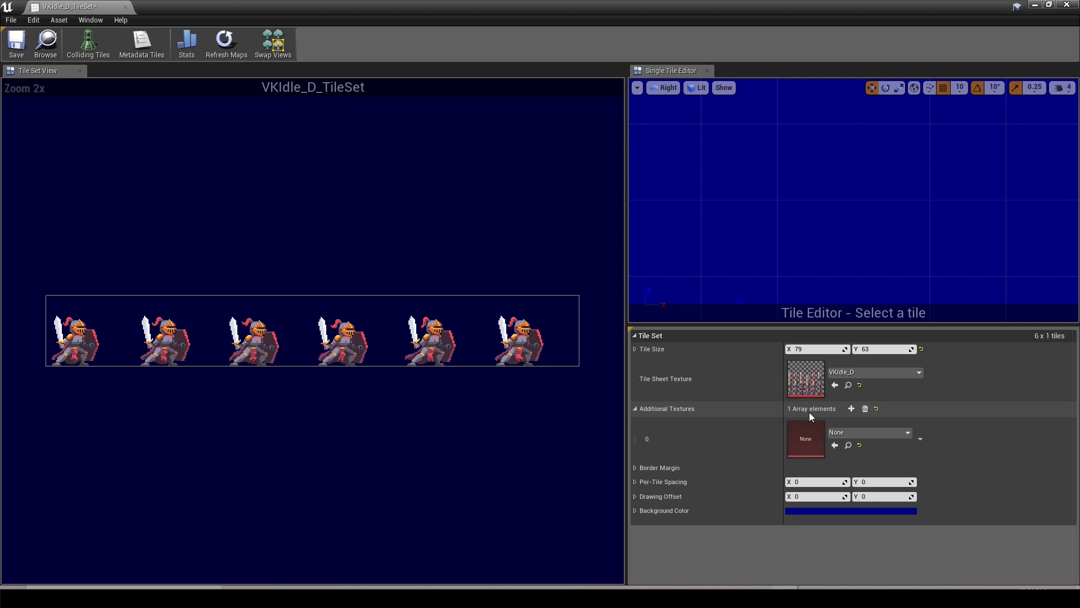
left_click(853, 433)
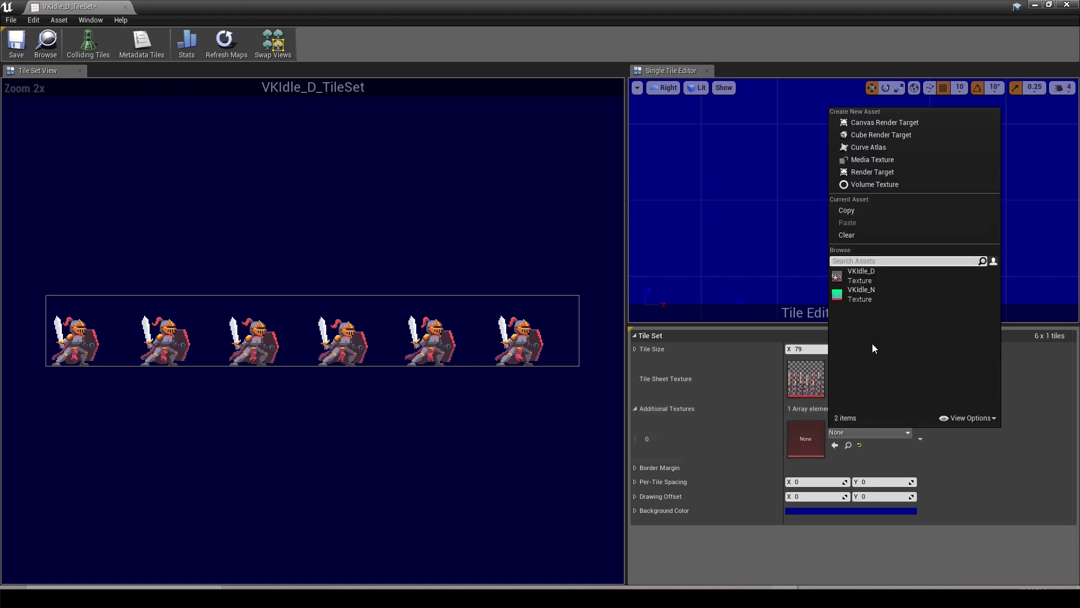
left_click(872, 294)
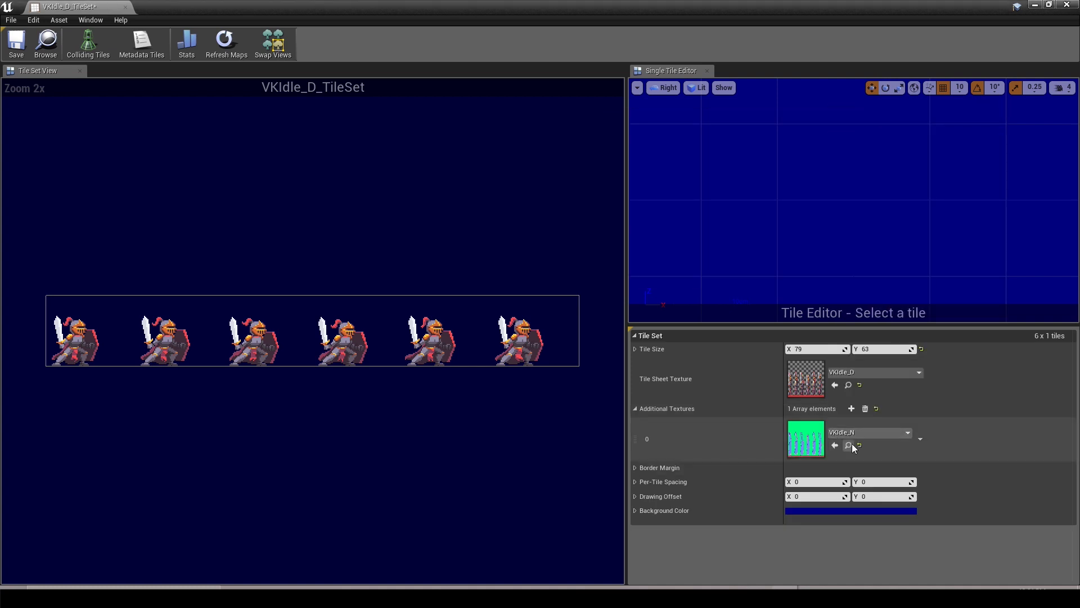
Step: Save VKIdle_D_TileSet, and inspect the knights of NewPaperTileMap up close in a Perspective preview
left_click(17, 45)
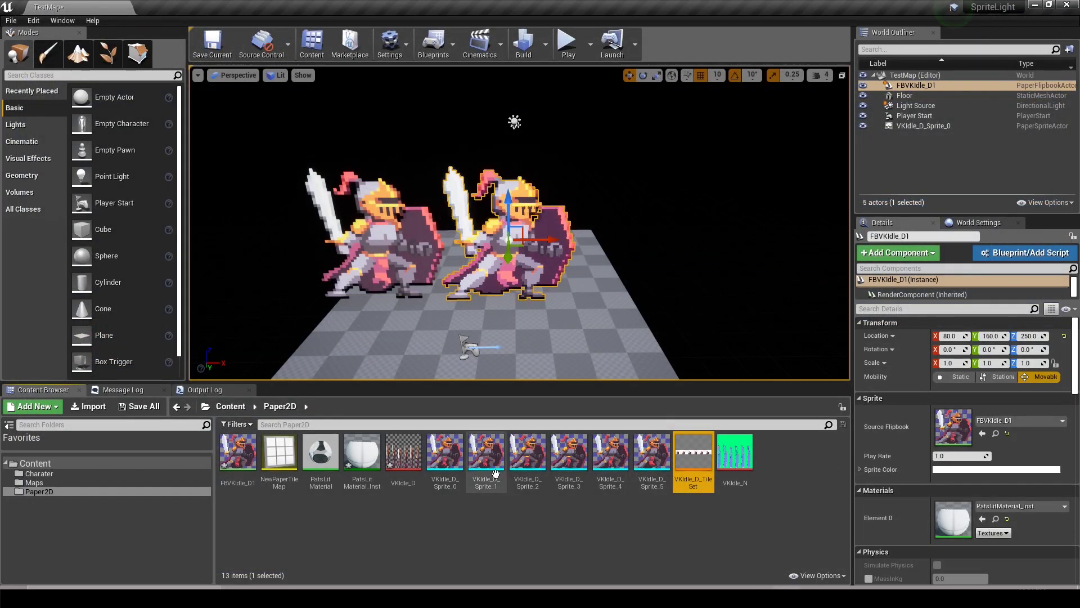
double_click(282, 459)
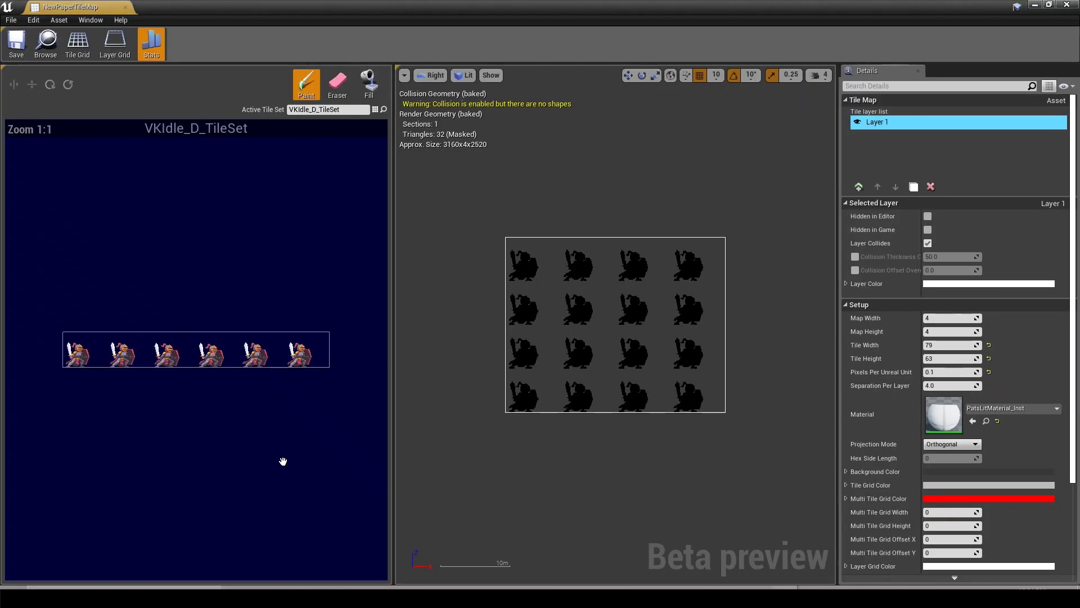
left_click(423, 77)
left_click(437, 90)
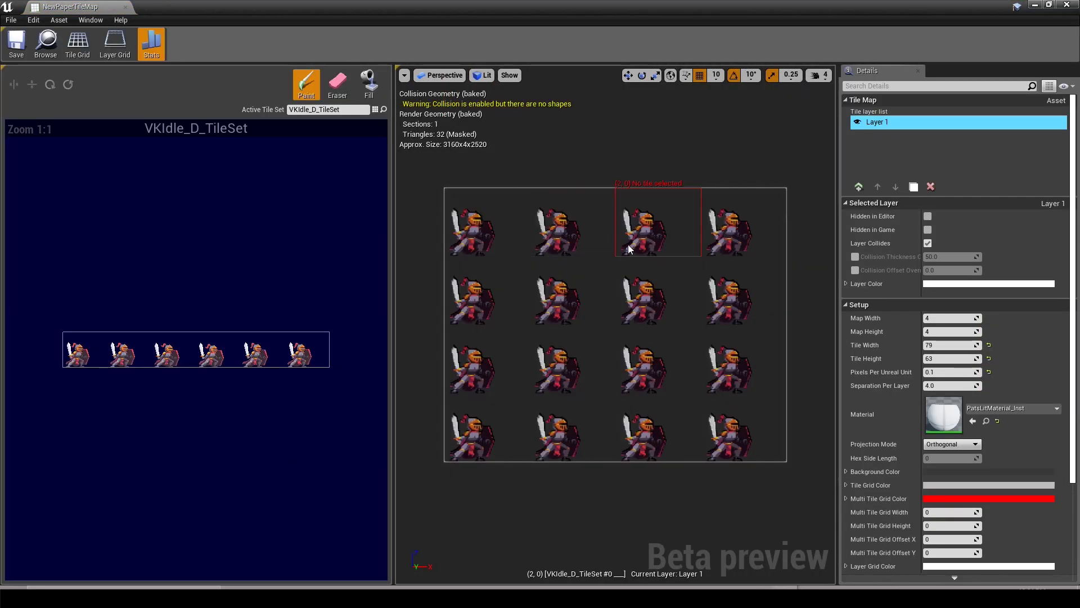
scroll(580, 290, "up", 6)
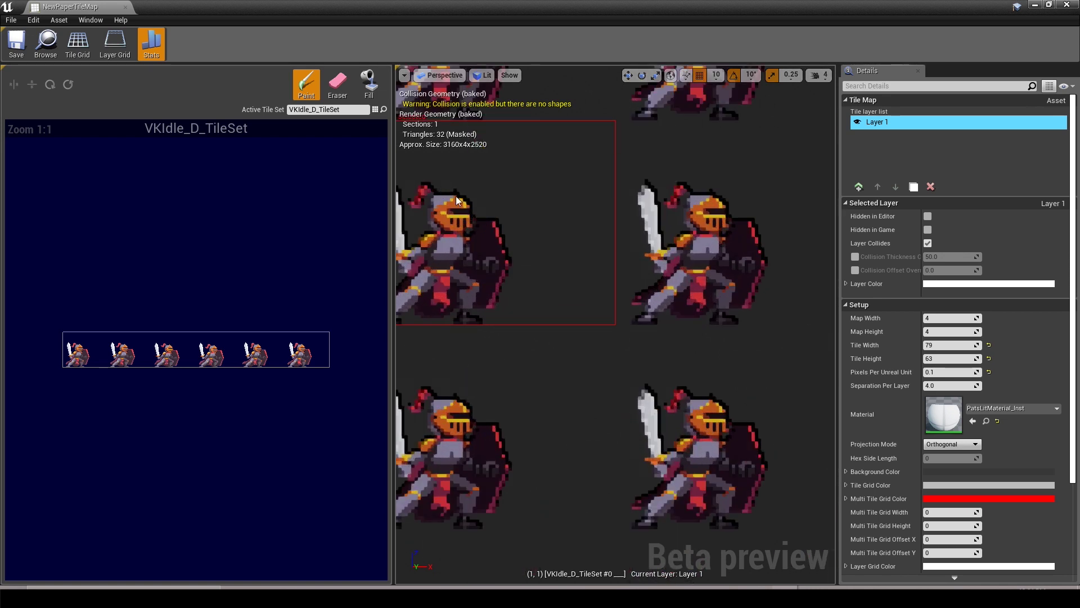
scroll(483, 419, "down", 5)
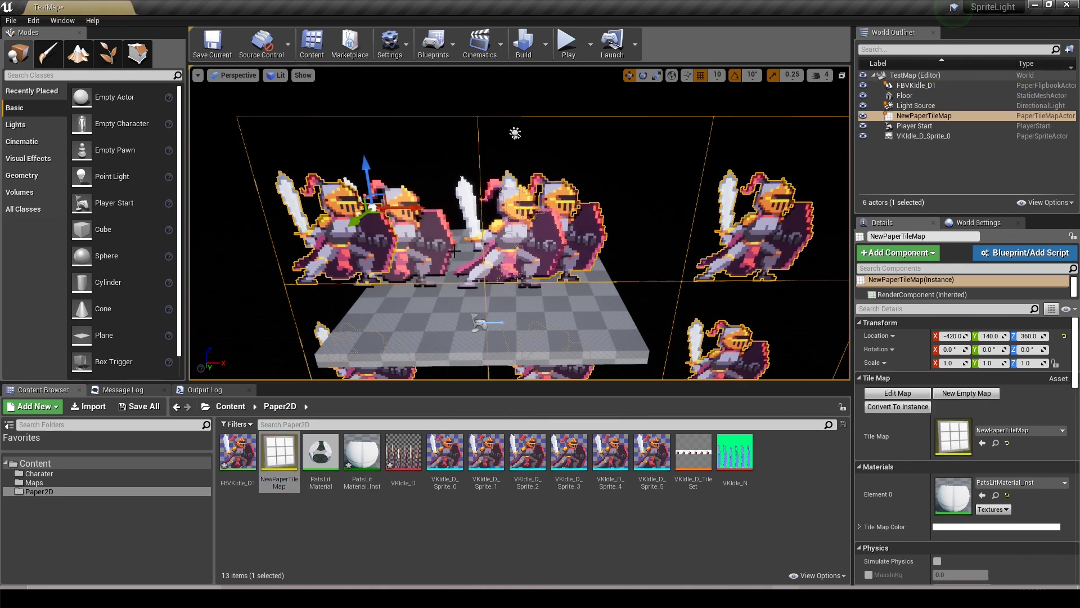
Step: Move the tile map in the level back to Y -1300 and the FBVKIdle_D1 flipbook to Y -130
key("f")
left_click_drag(583, 346, 529, 343, "alt")
left_click_drag(393, 185, 376, 145)
right_click_drag(440, 128, 473, 118, "alt")
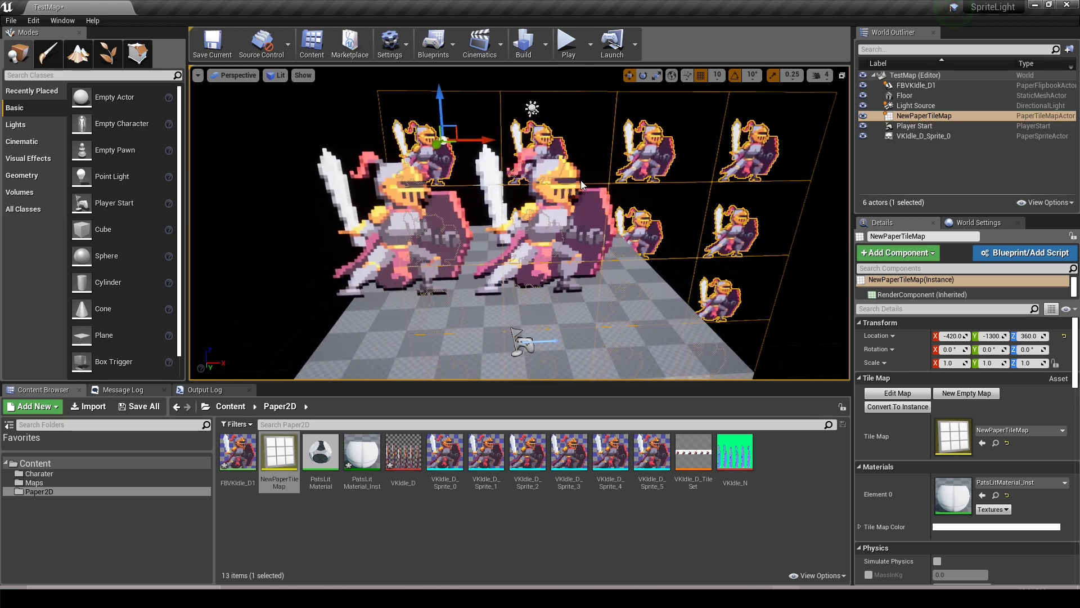
left_click(547, 237)
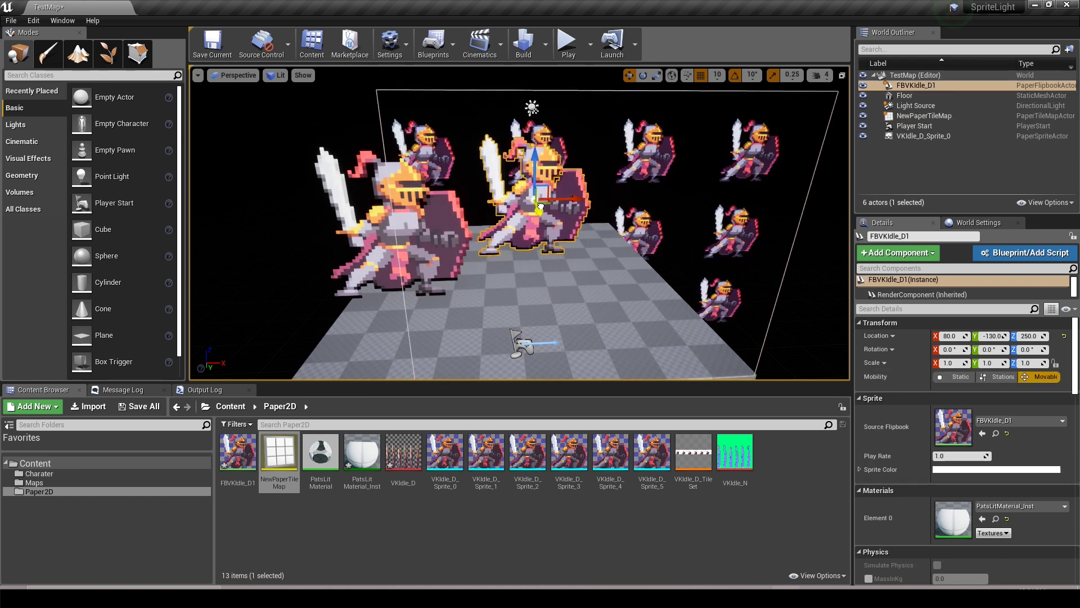
mouse_move(563, 176)
left_mouse_down("alt")
mouse_move(546, 177)
mouse_move(563, 176)
left_mouse_up("alt")
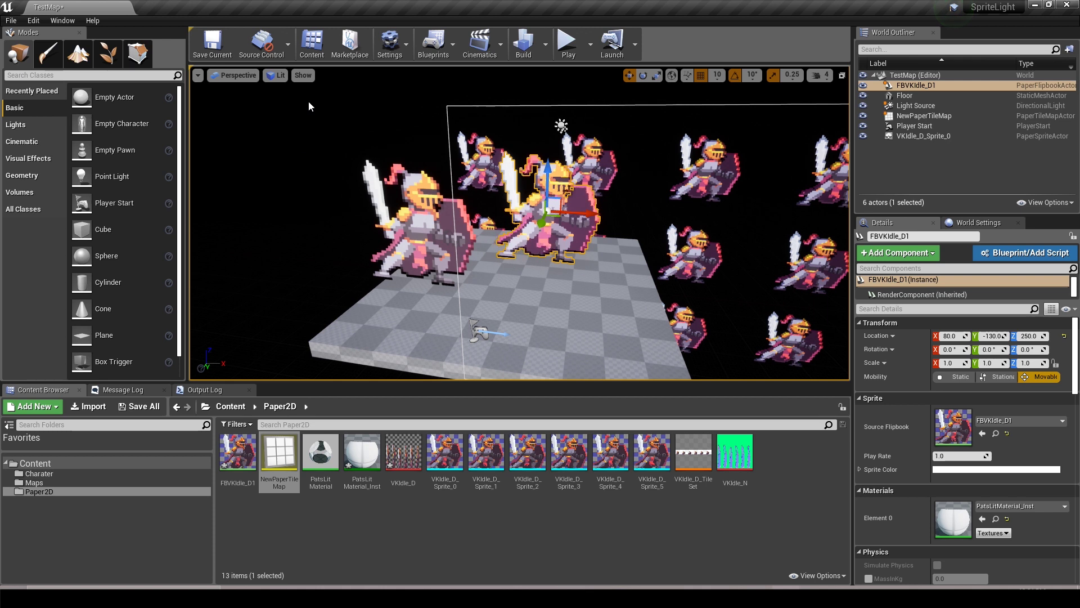
Step: Turn off Eye Adaptation in the level viewport's post-processing show flags
left_click(300, 78)
mouse_move(340, 302)
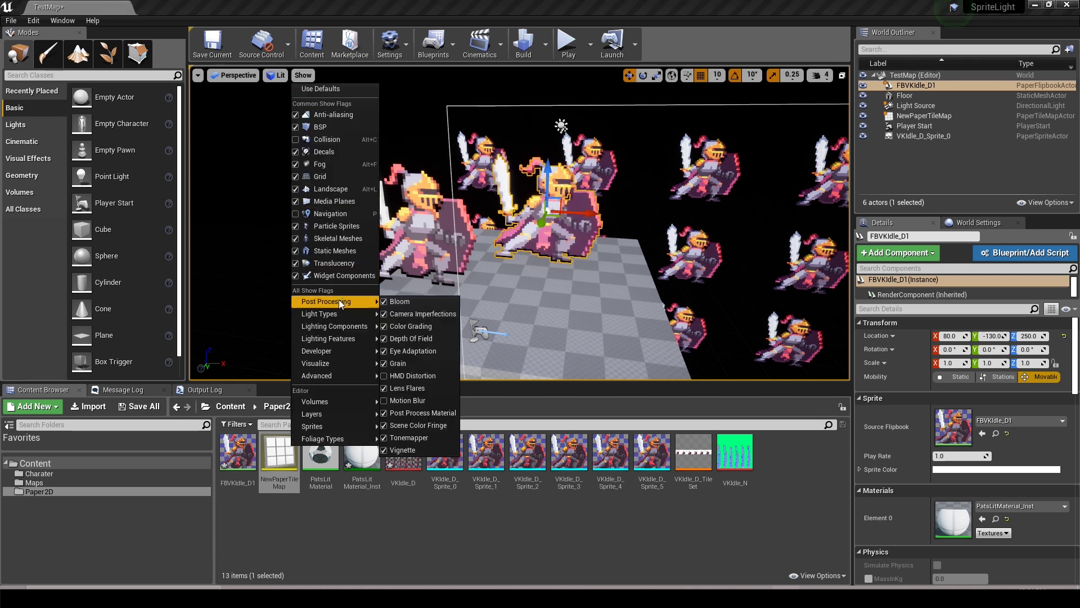
left_click(416, 350)
Step: Rotate the Light Source directional light to a Z rotation of 327.59°
left_click_drag(531, 302, 802, 327)
left_click(917, 106)
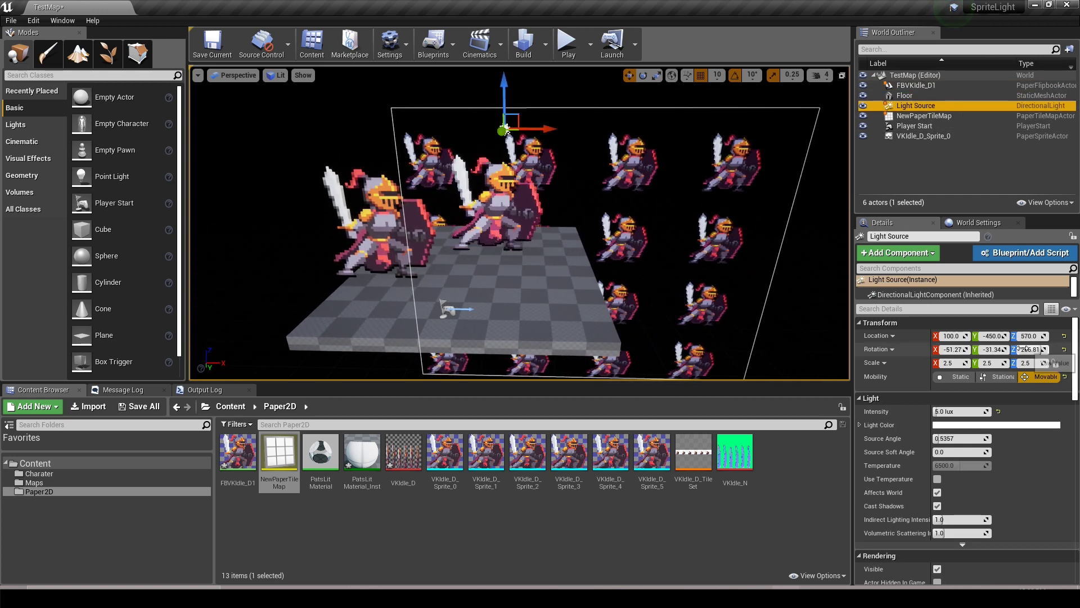
key("ctrl+l")
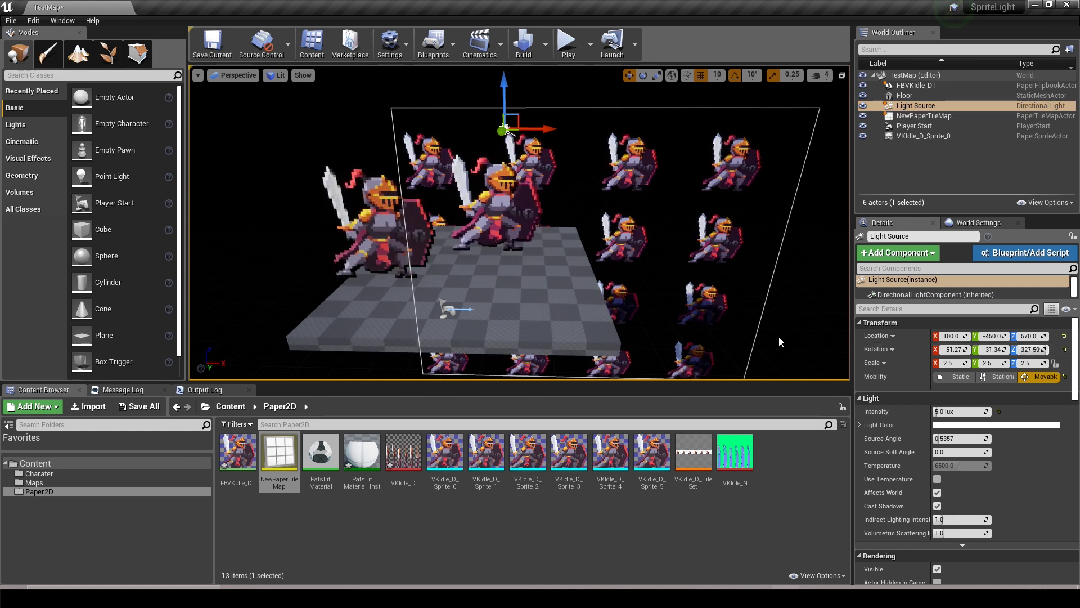
Step: Hide the Light Source and compare how the VKIdle_D_Sprite_0 sprite and the FBVKIdle_D1 flipbook look without it
left_click(863, 106)
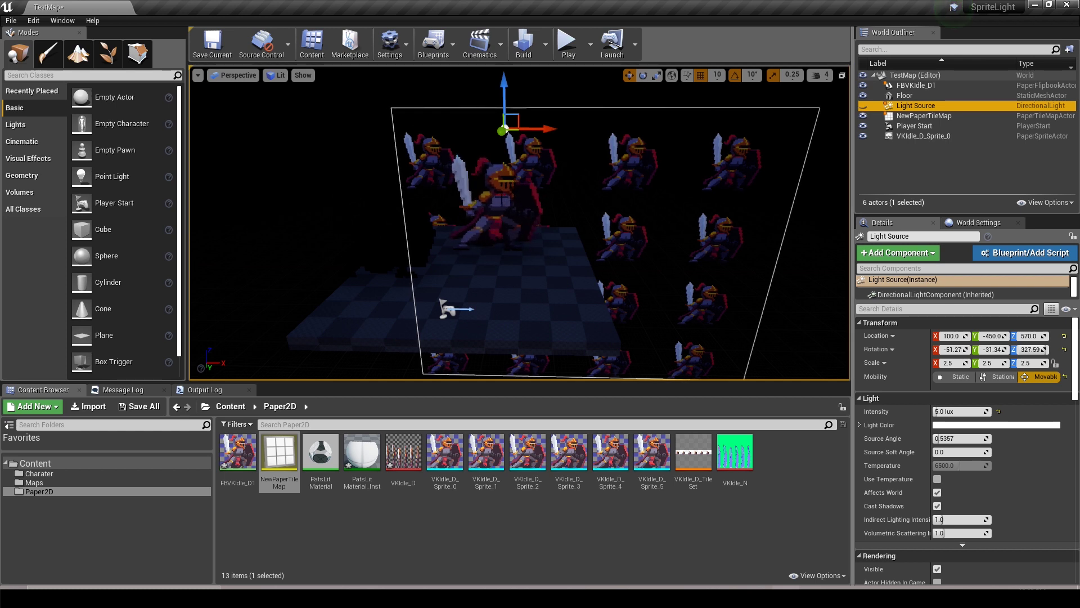
left_click(923, 136)
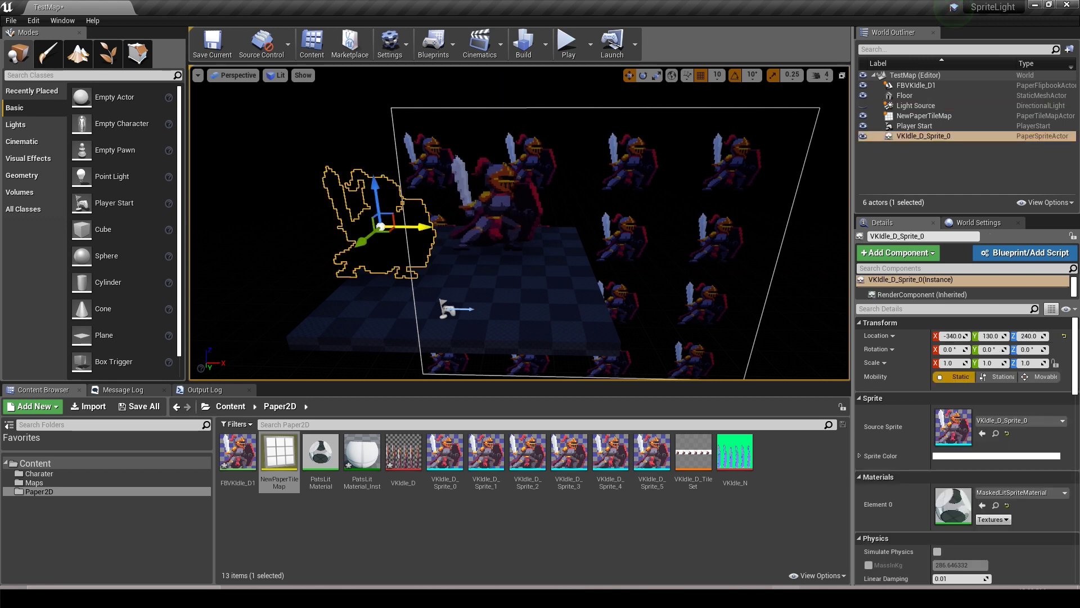
left_click(494, 193)
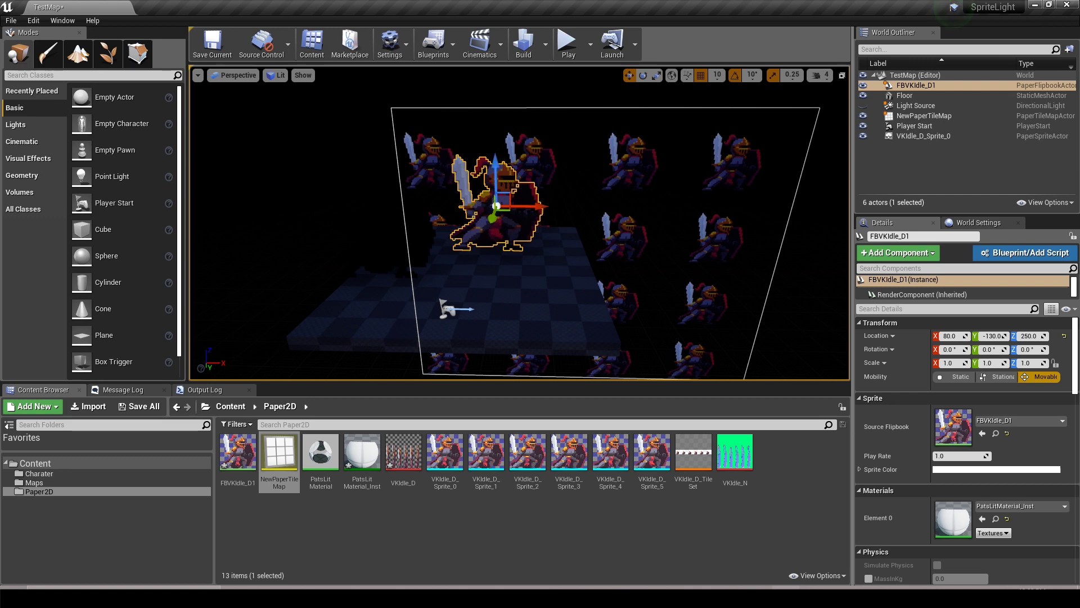
left_click(377, 228)
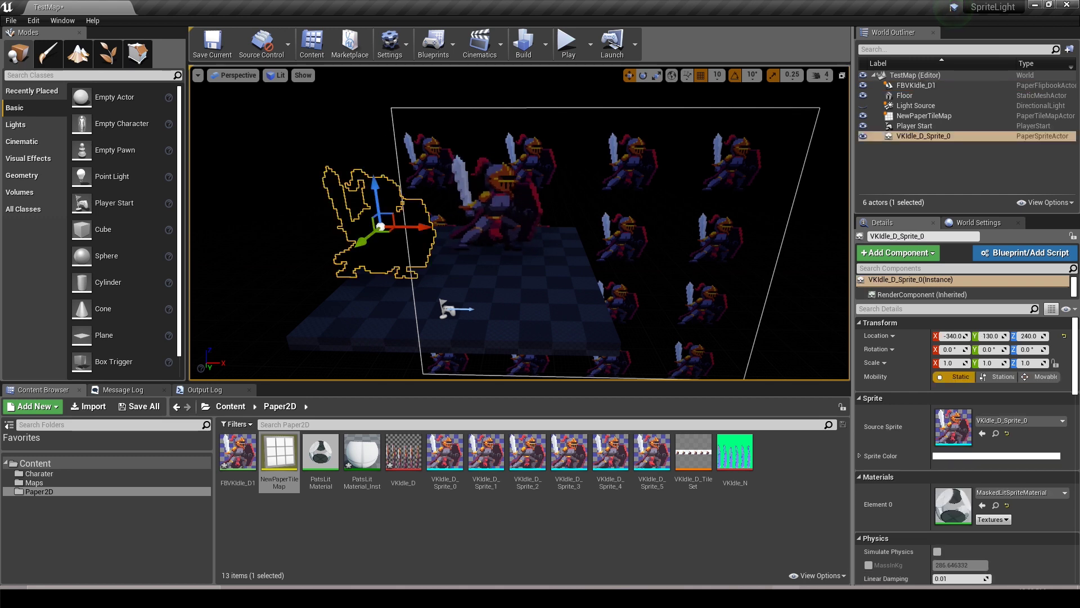
left_click(492, 202)
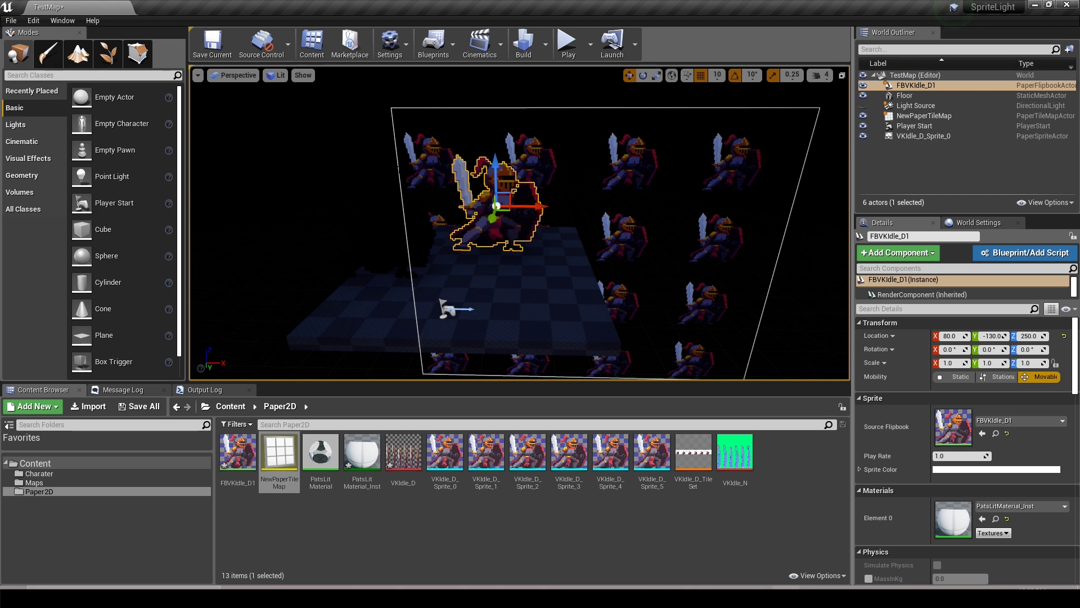
Step: Turn Eye Adaptation back on for the level viewport and inspect VKIdle_D_Sprite_0 against the other knights
left_click(303, 75)
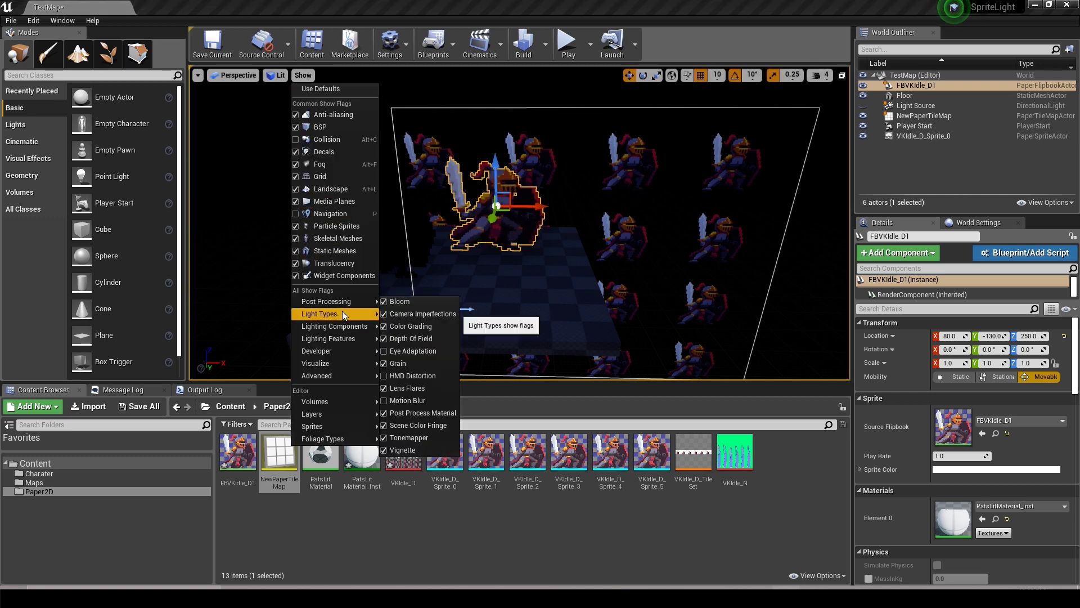
left_click(414, 350)
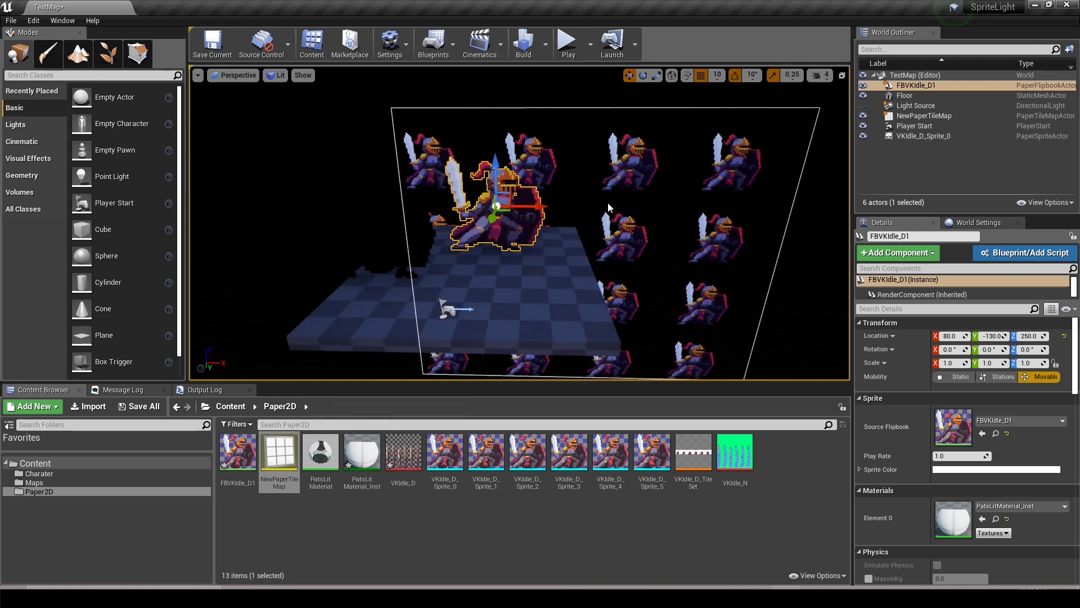
left_click(922, 136)
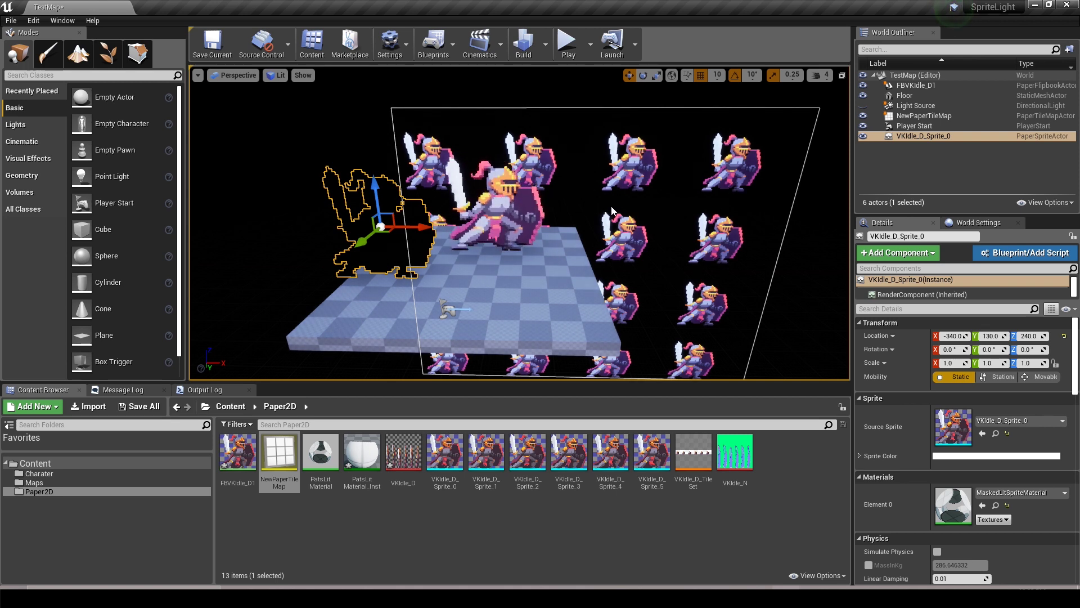
scroll(613, 211, "down", 2)
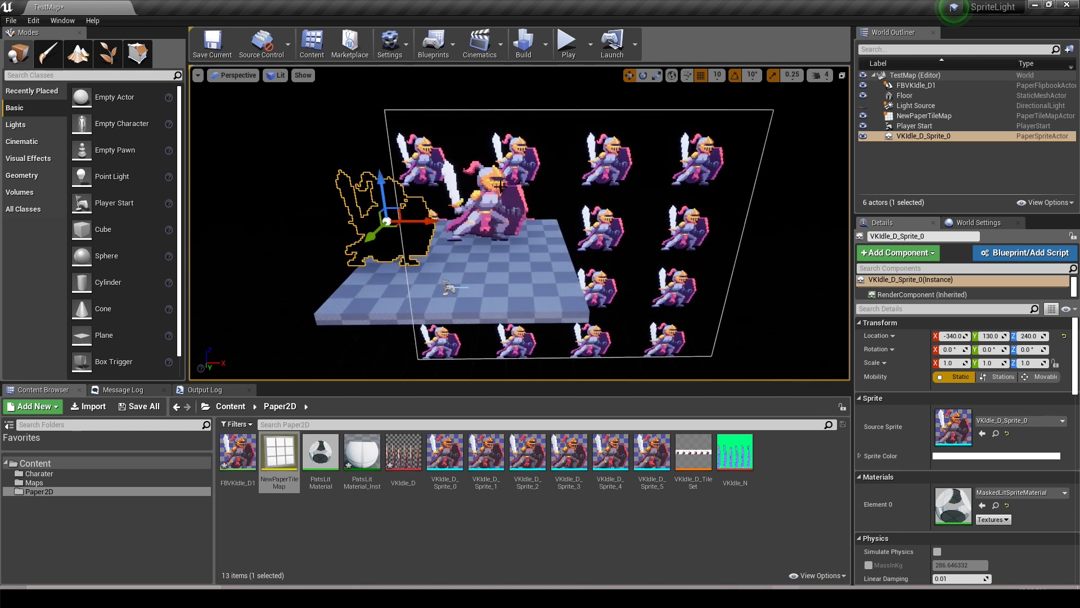
left_click(303, 75)
left_click(325, 174)
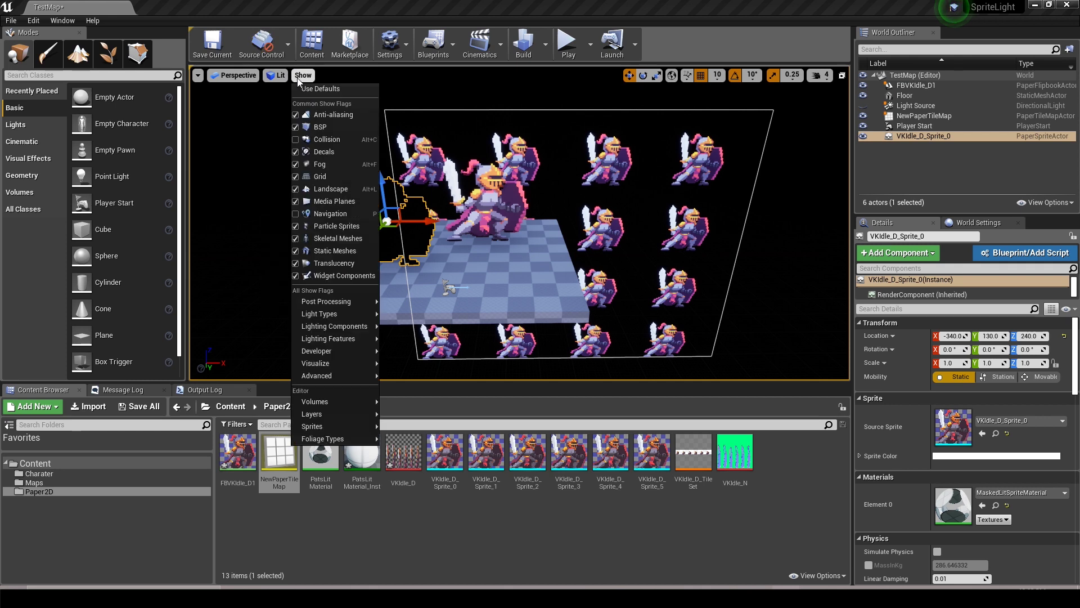
Step: Play the level in the editor, delete the Light Source during play to check the exposure, and stop playing
left_click(567, 45)
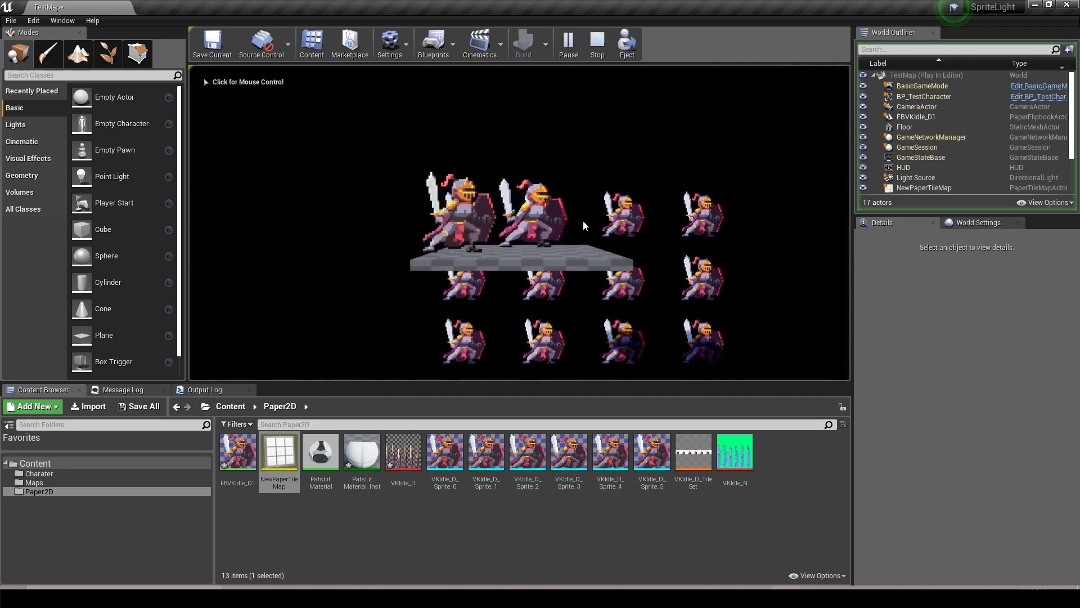
left_click(921, 168)
left_click(916, 179)
key("Delete")
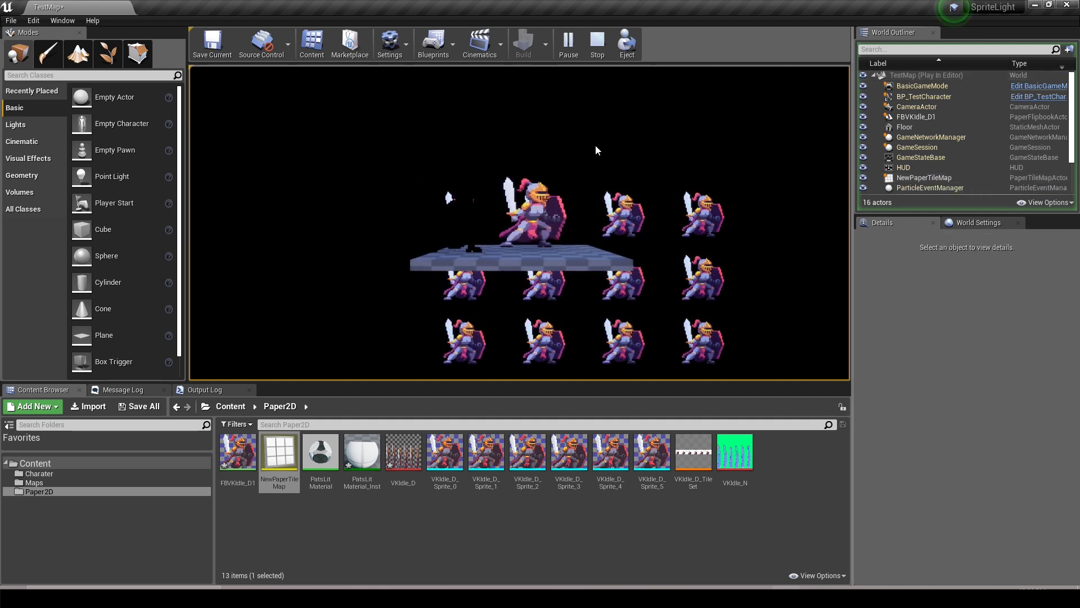
left_click(597, 42)
Step: Find the Post Process Volume class and place one in the level on the floor near the knights
right_click_drag(518, 225, 489, 225)
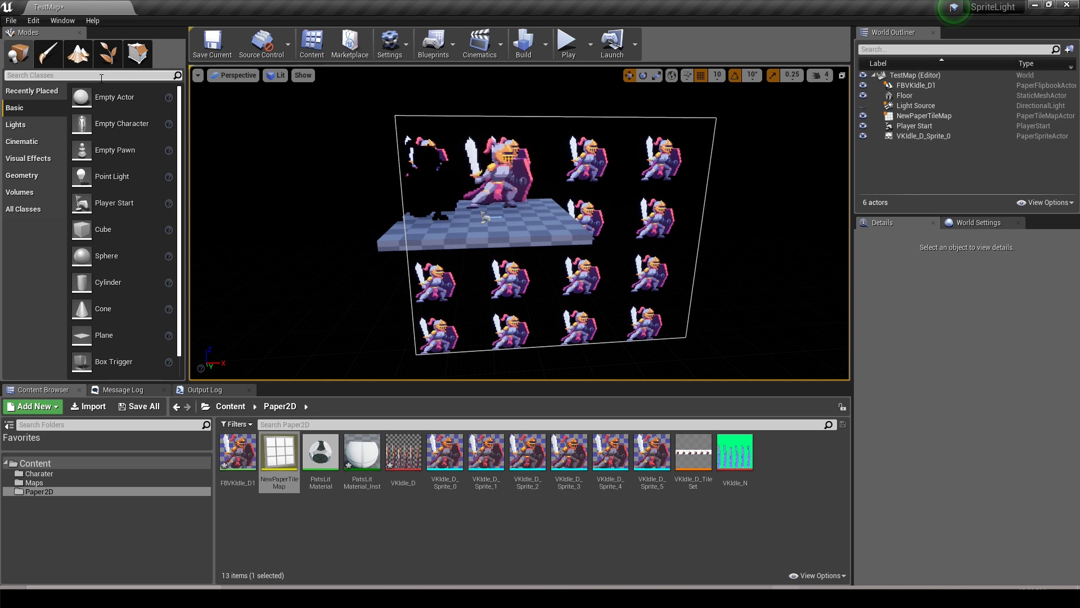
left_click(61, 76)
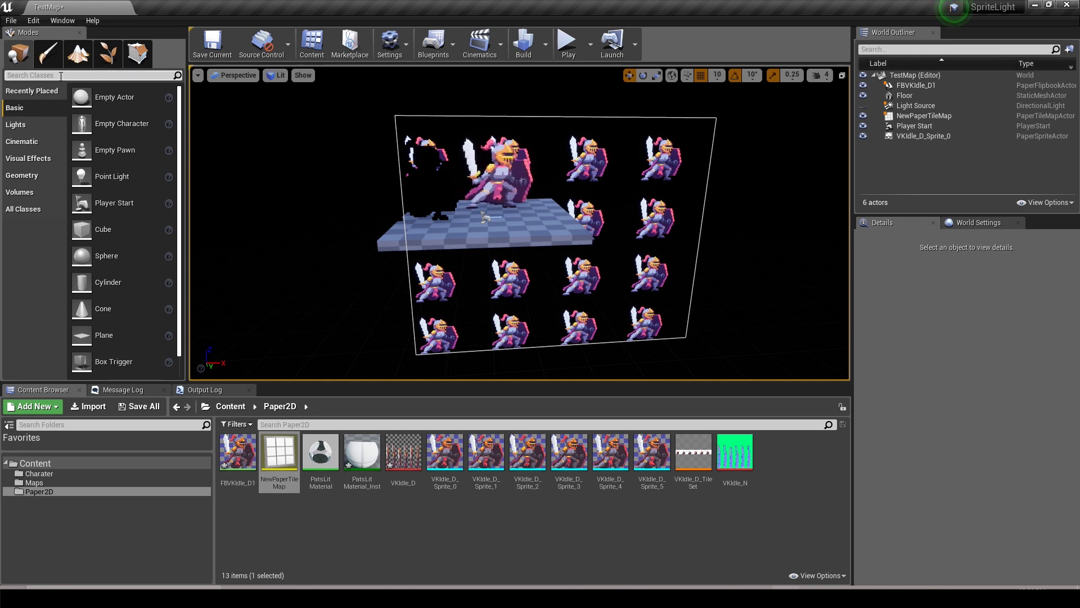
type("post")
left_click_drag(62, 98, 381, 208)
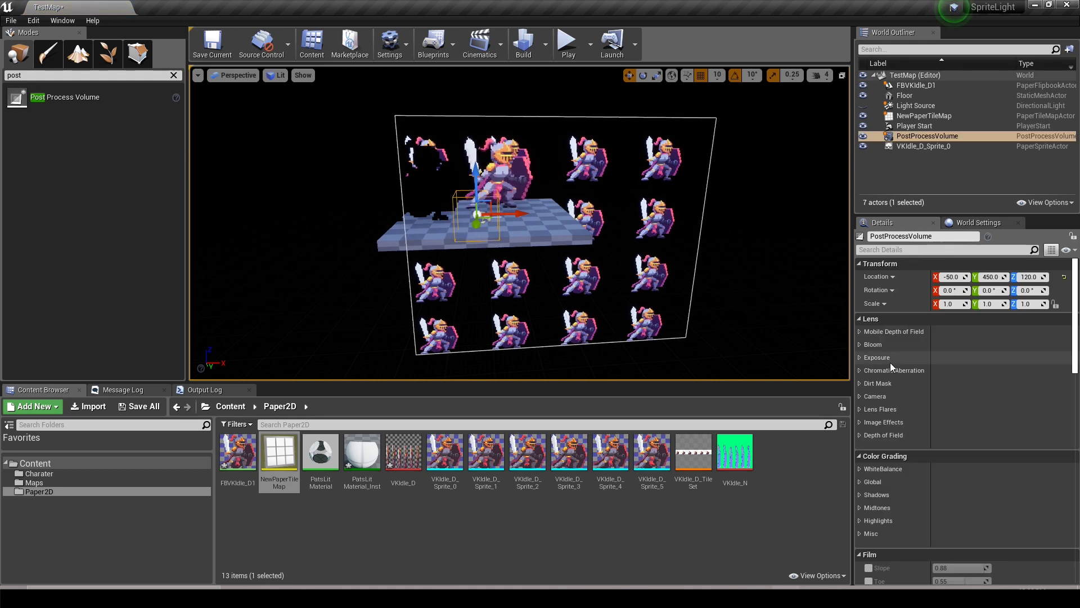
Step: Enable Infinite Extent (Unbound) for the post process volume
left_click(884, 250)
type("unboun")
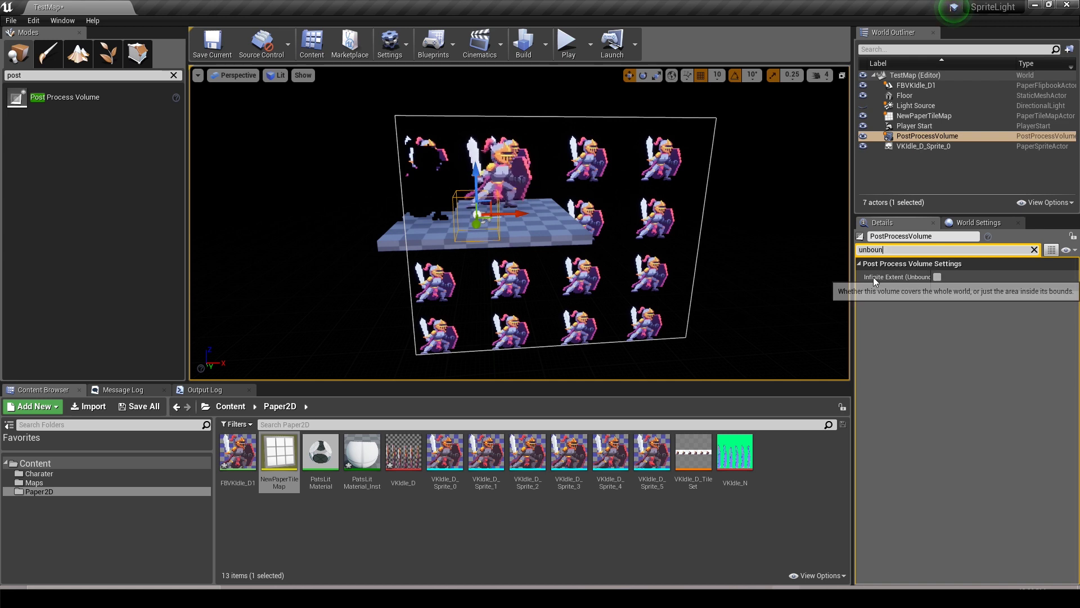
left_click(937, 276)
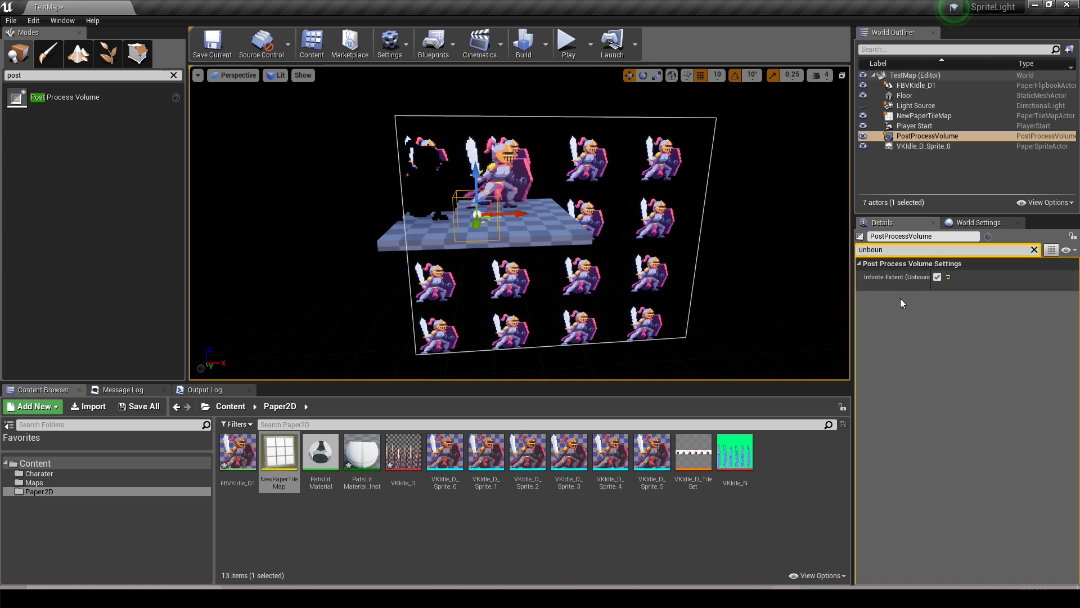
left_click(1035, 250)
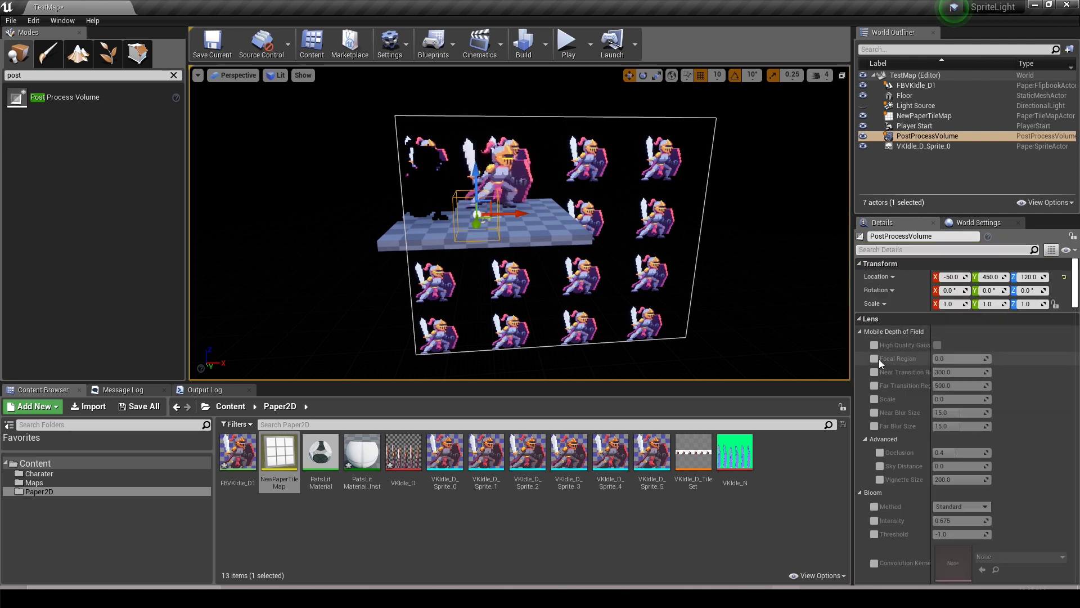
Step: Override the post process volume's Min EV100 and Max EV100 exposure, set both to 1, and check the scene's brightness
scroll(887, 376, "down", 5)
scroll(895, 336, "down", 12)
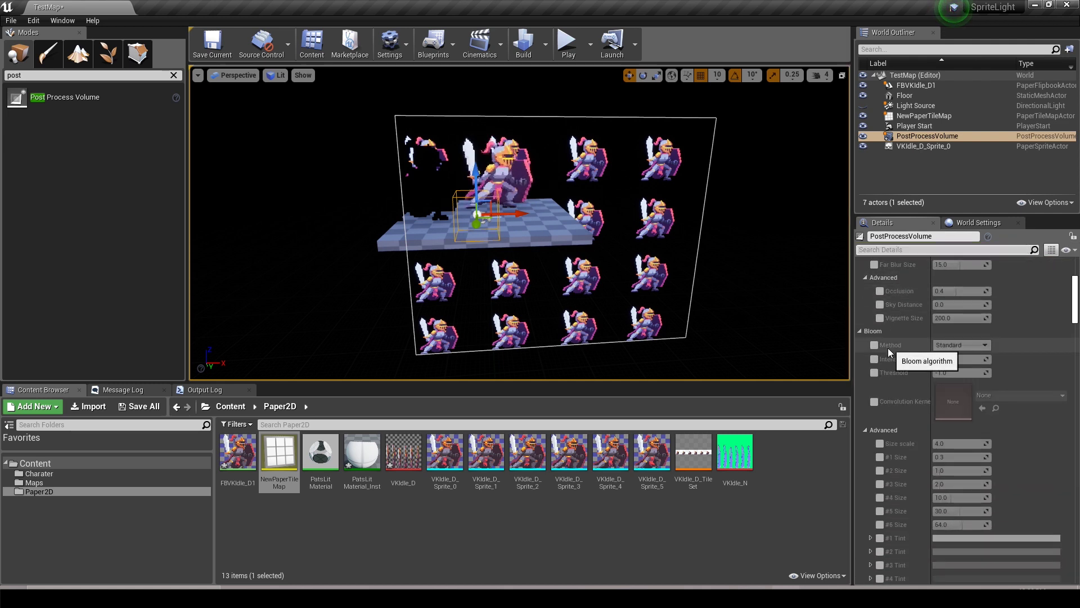
scroll(878, 444, "down", 1)
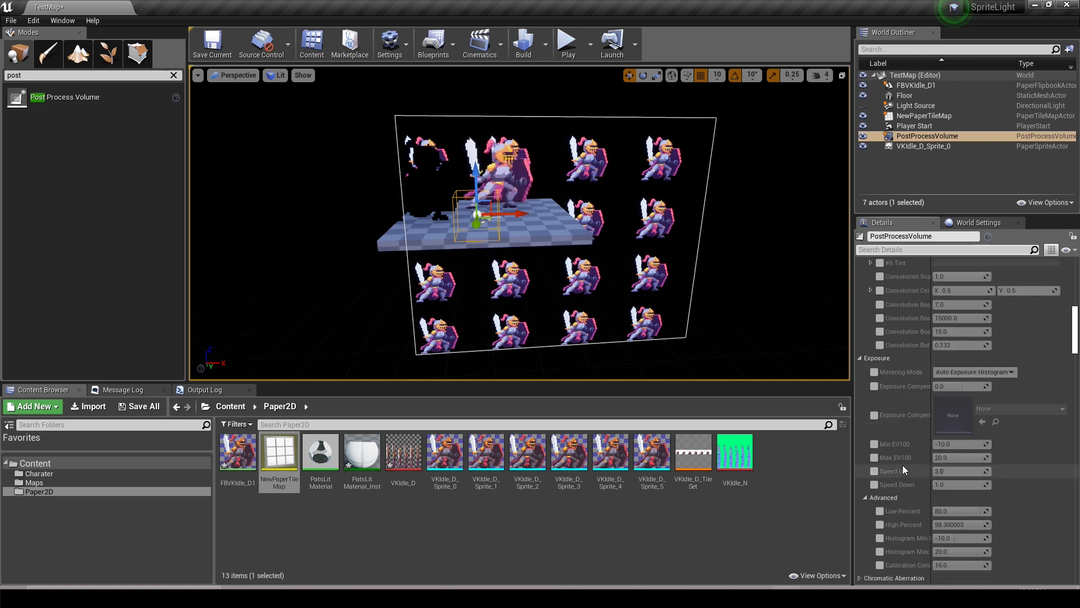
left_click(874, 444)
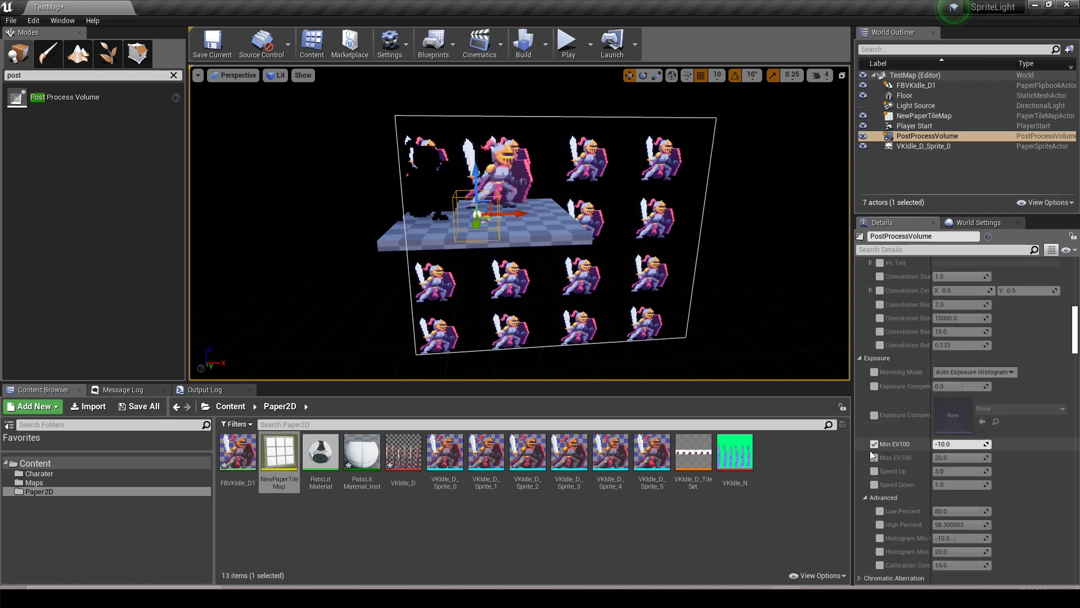
left_click(875, 457)
left_click(960, 444)
type("1")
key("Return")
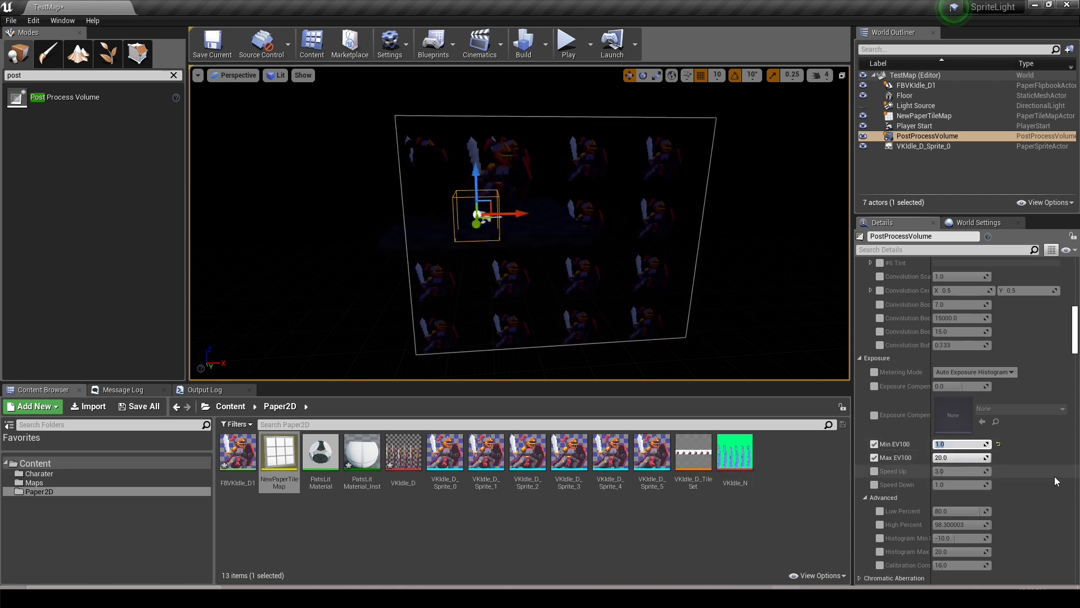
left_click(985, 457)
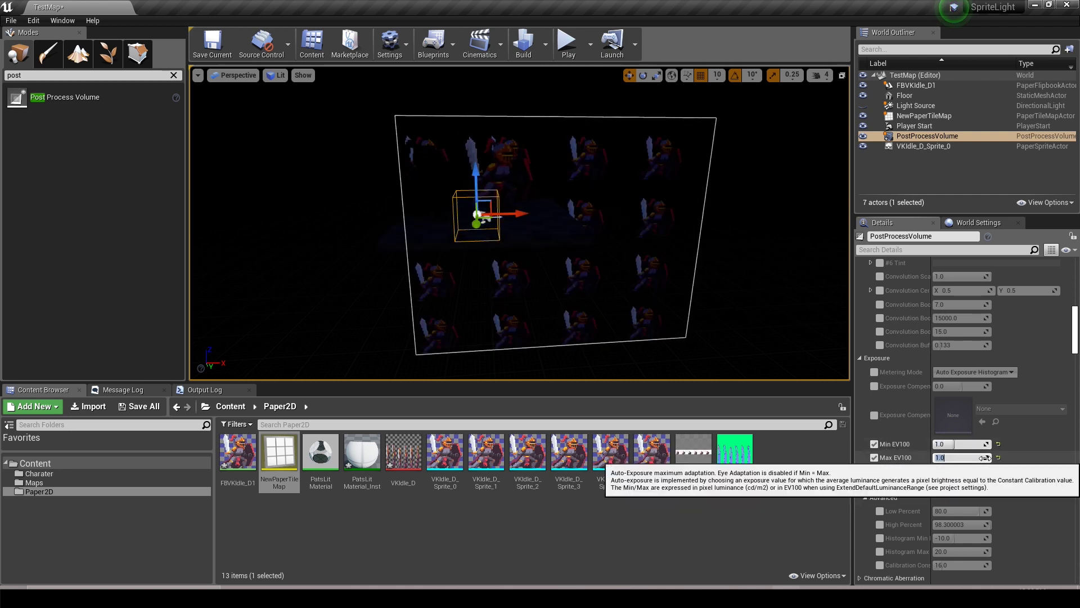
left_click(759, 299)
left_click_drag(758, 299, 758, 265)
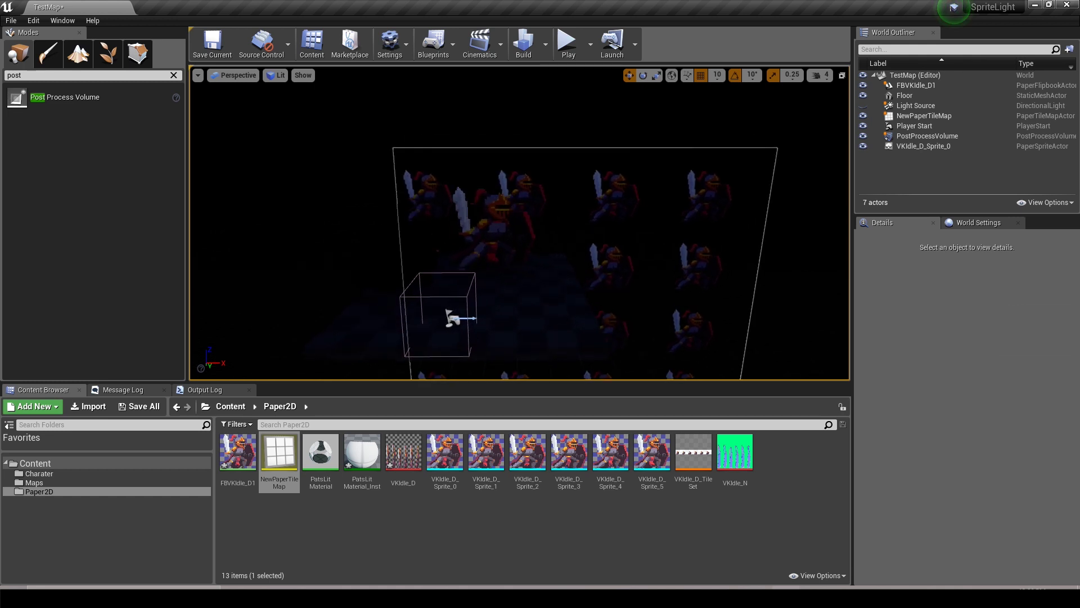
Step: Make the hidden Light Source visible again in the level
left_click(371, 259)
left_click_drag(563, 259, 502, 259)
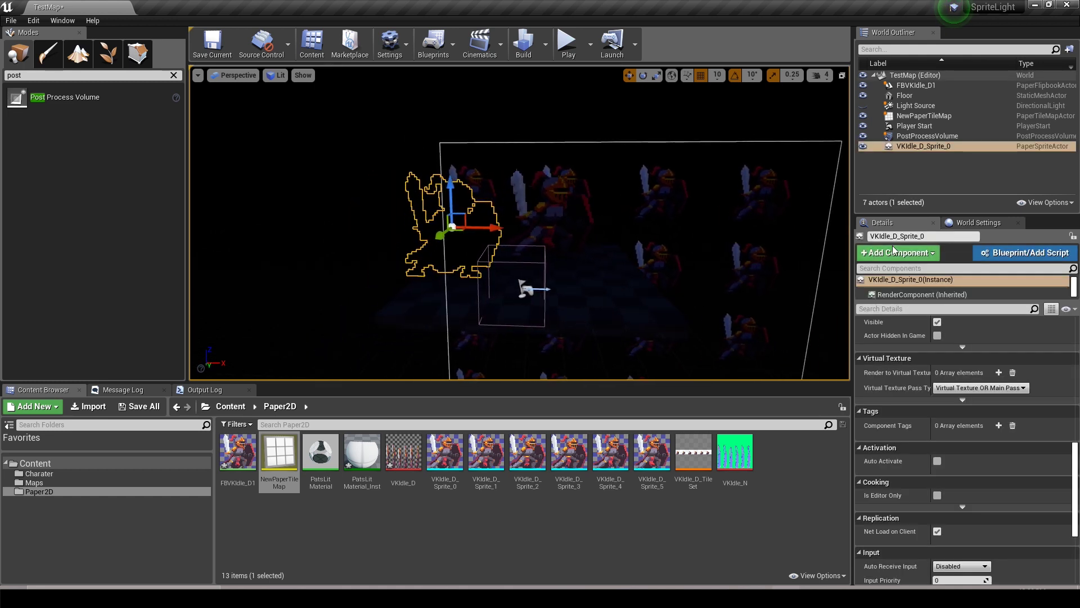
left_click(863, 106)
left_click_drag(798, 162, 508, 150)
Step: Play the level with the fixed-exposure volume, delete the Light Source during play to compare the brightness, and stop playing
left_click(567, 44)
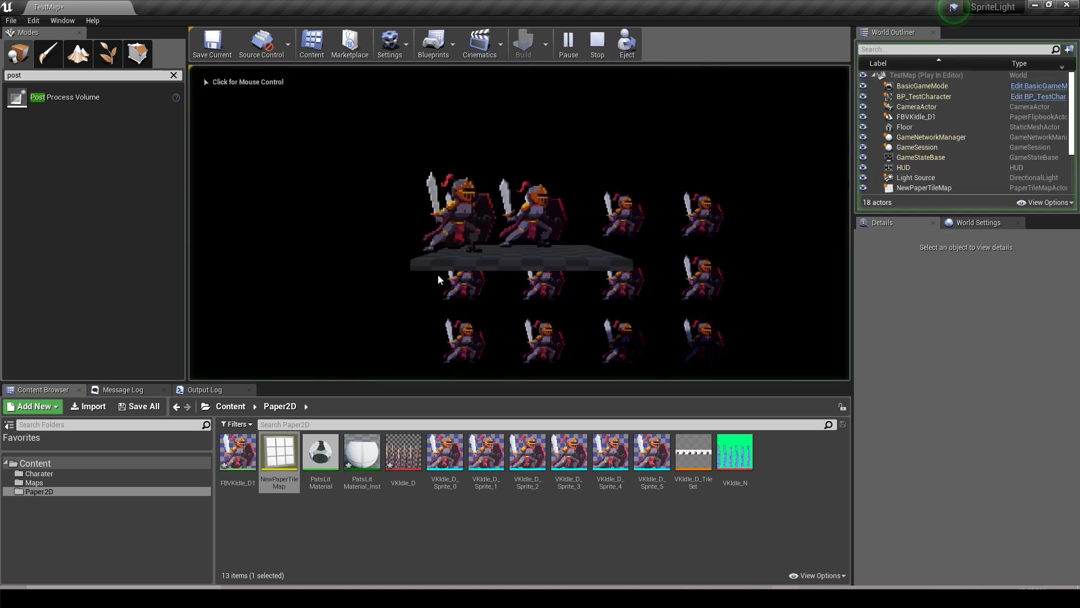
left_click(917, 178)
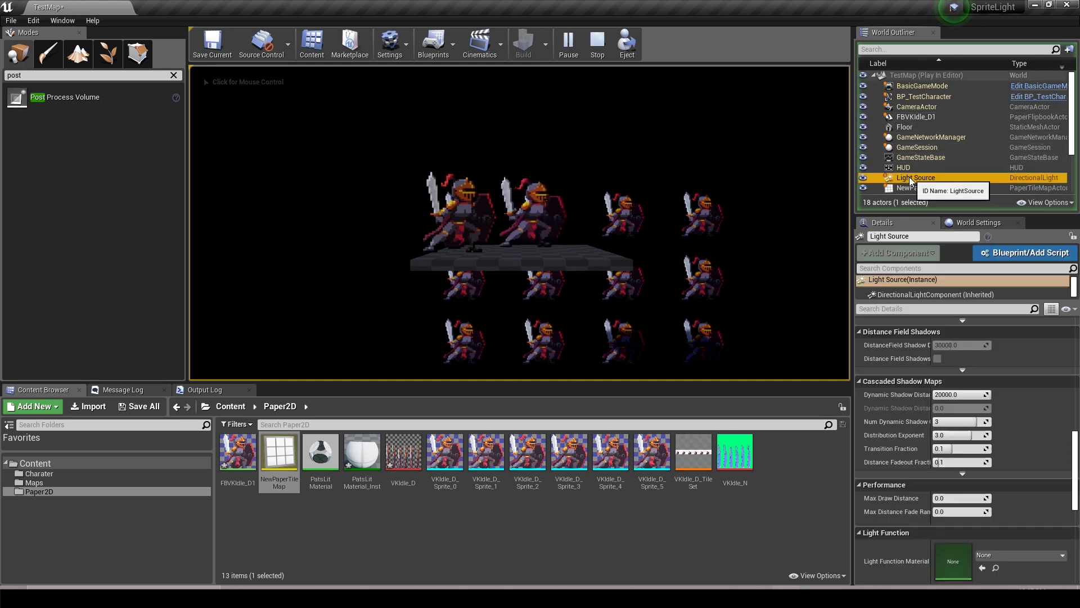
key("Delete")
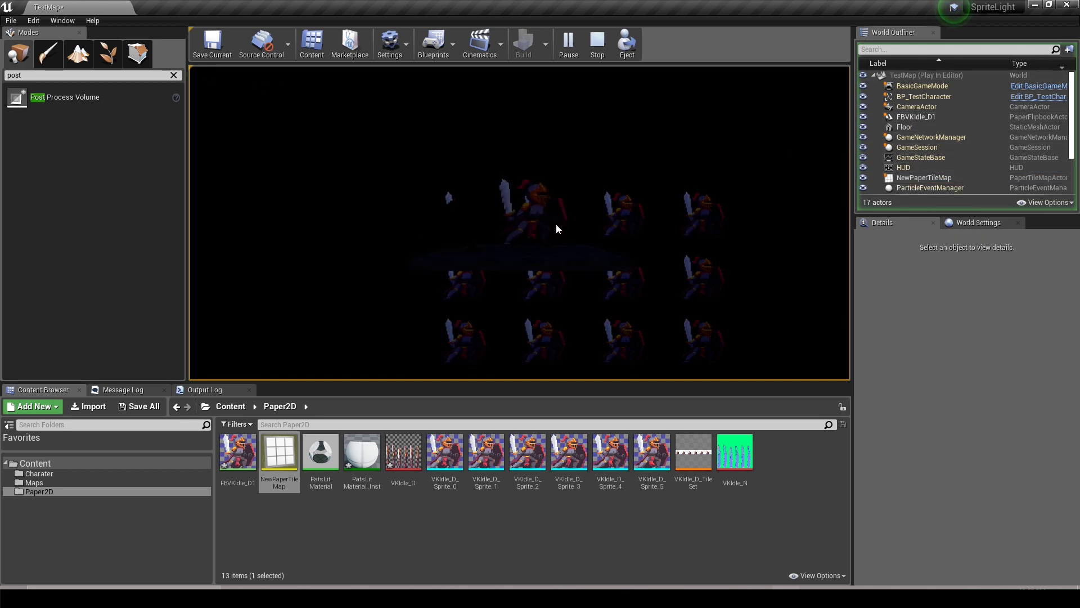
left_click(598, 42)
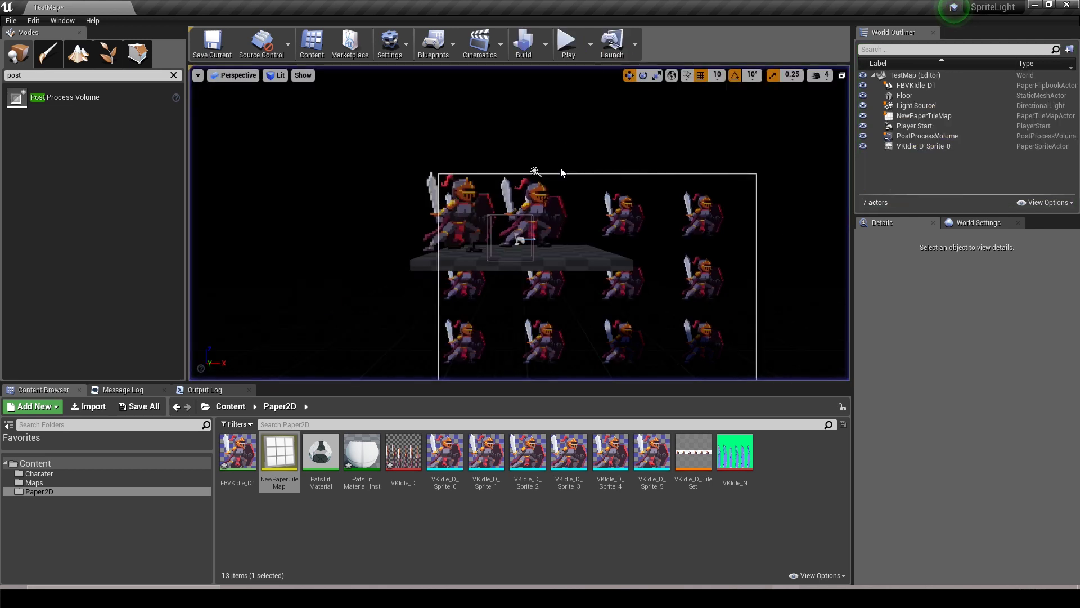
Step: Delete the PostProcessVolume actor from the level
left_click(520, 239)
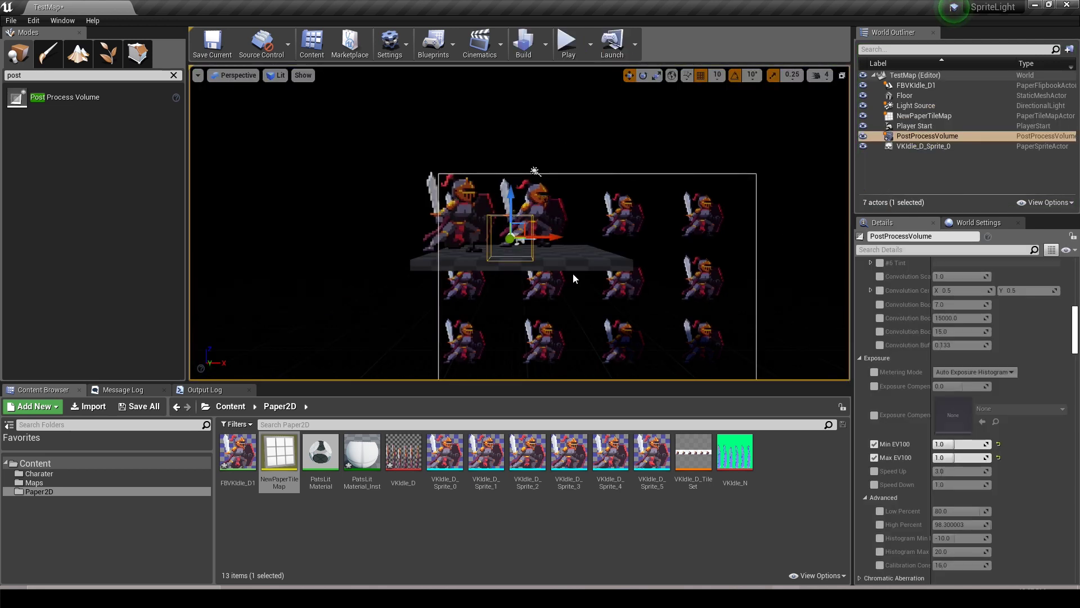
key("Delete")
Step: Open the BP_TestCharacter blueprint from the Charater folder and show its Camera component's Lens exposure settings
left_click(45, 474)
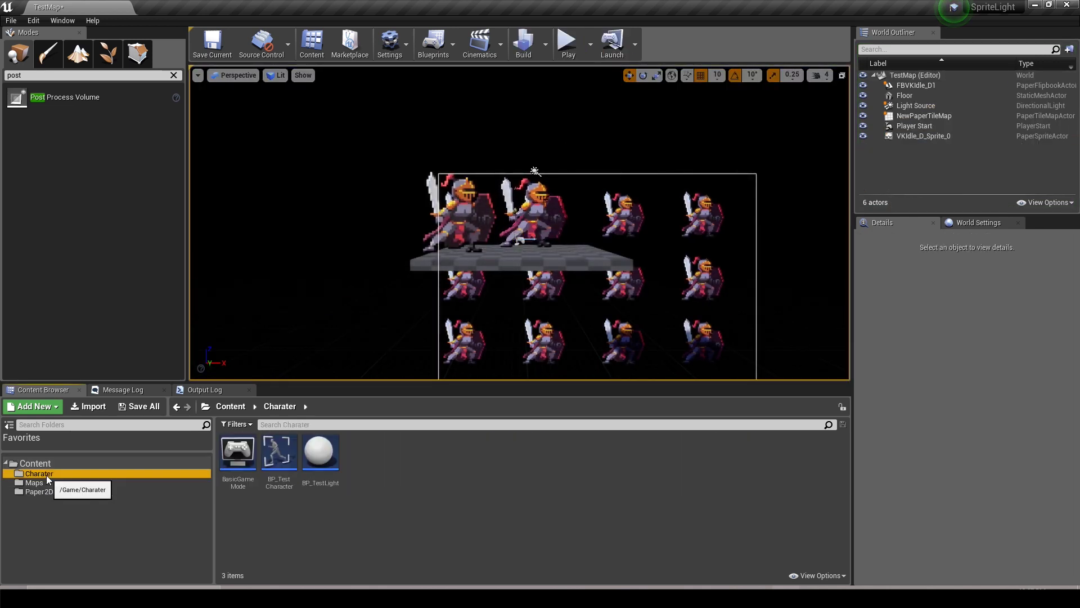
double_click(279, 453)
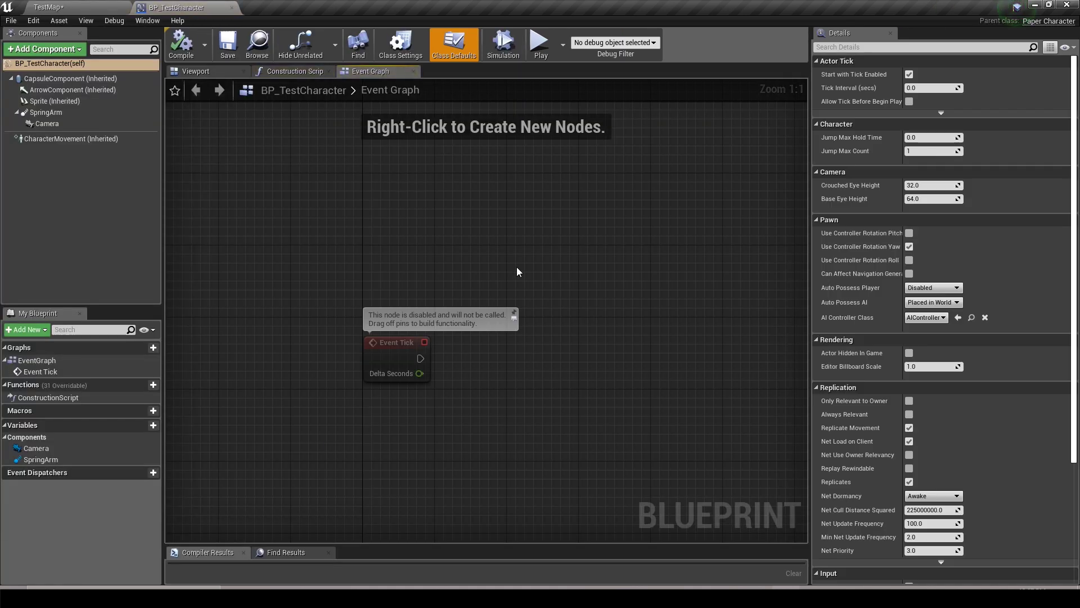
left_click(93, 125)
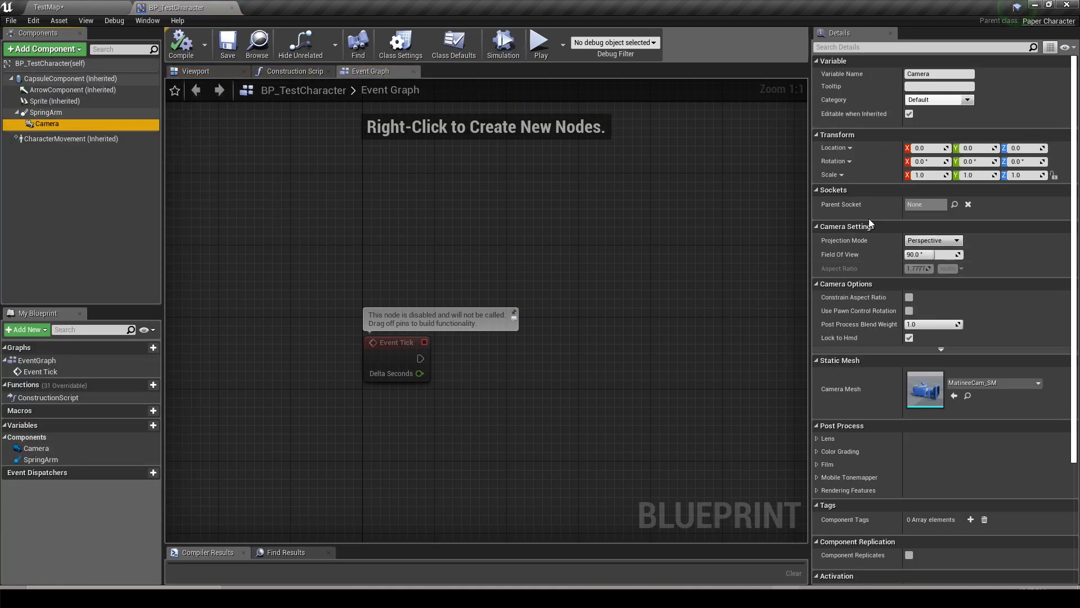
scroll(850, 332, "down", 3)
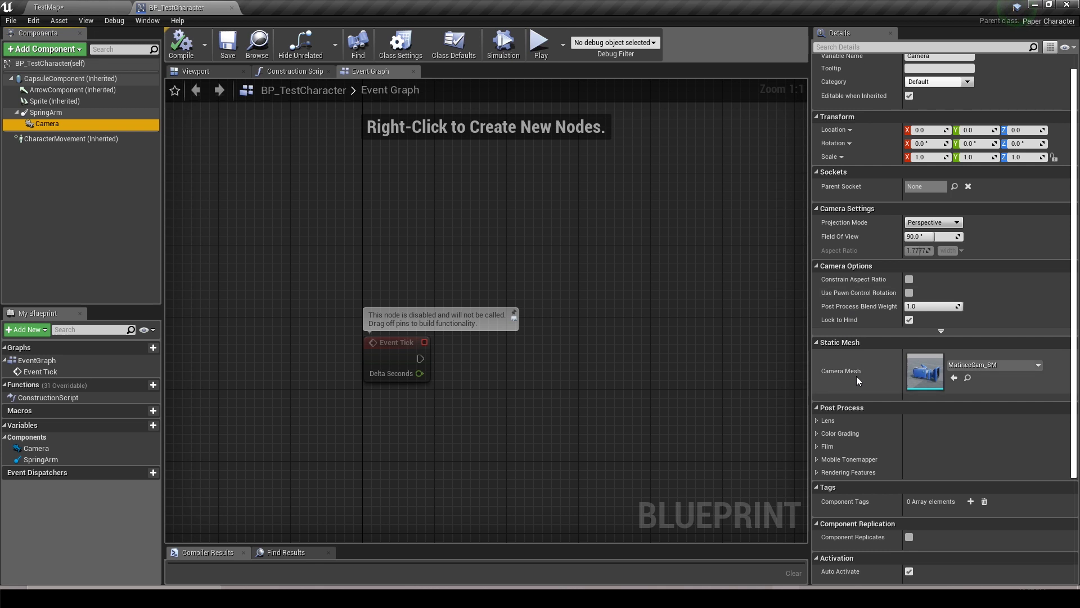
left_click(817, 349)
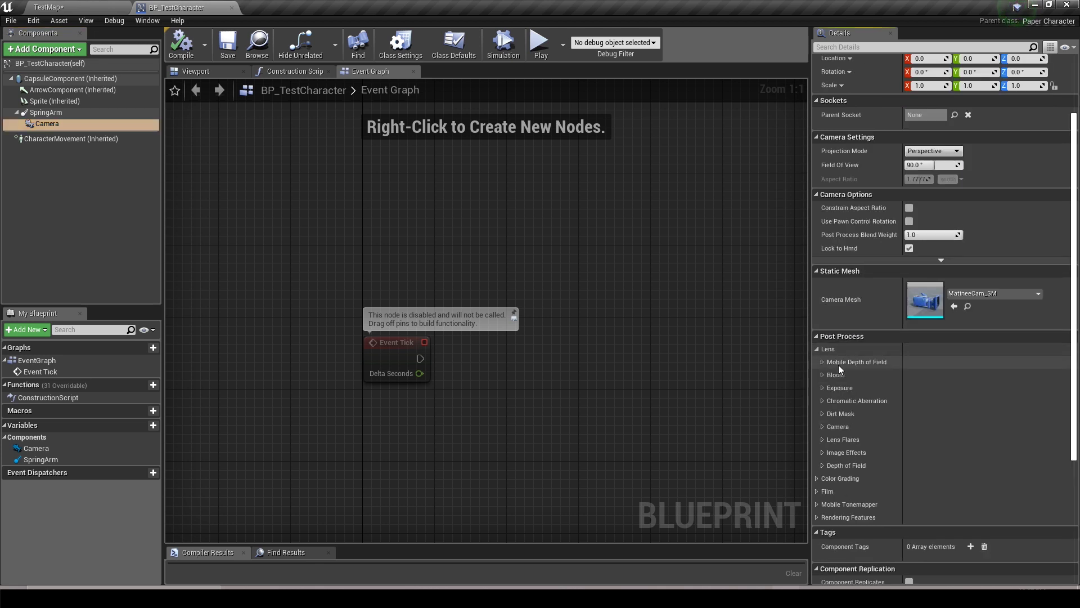
scroll(838, 362, "down", 2)
left_click(821, 334)
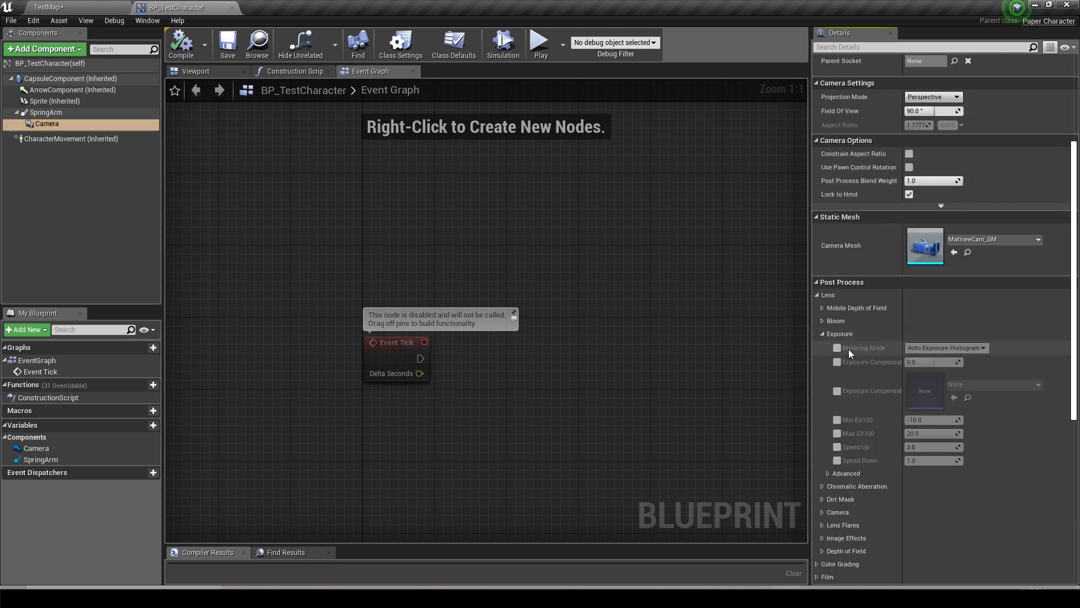
Step: Override the Camera component's Min EV100 and Max EV100, set Min EV100 to 1, and save the blueprint
left_click(837, 420)
left_click(838, 433)
left_click(928, 419)
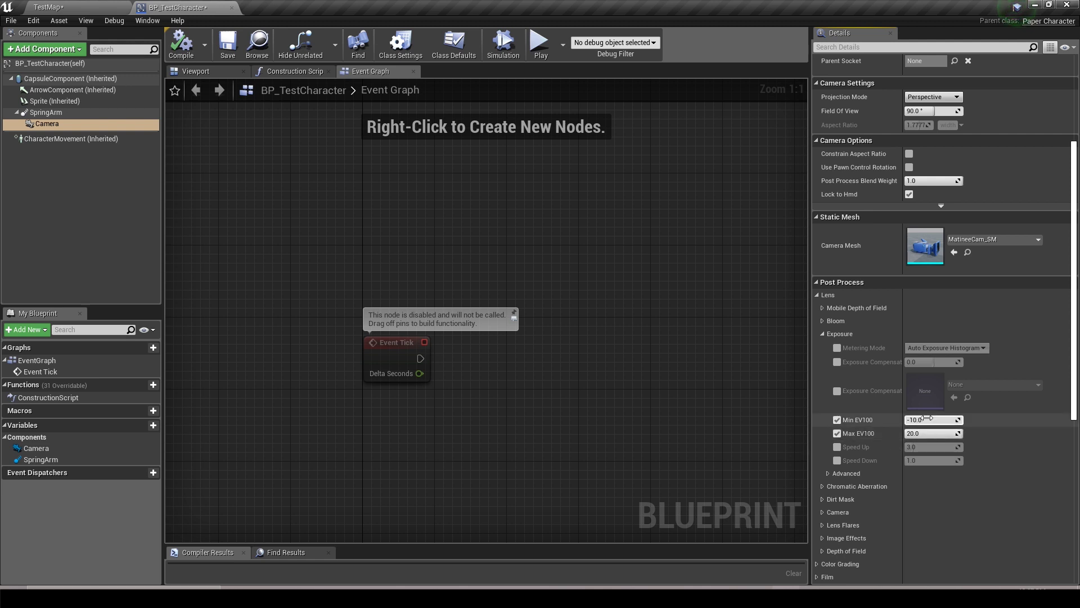
key("Tab")
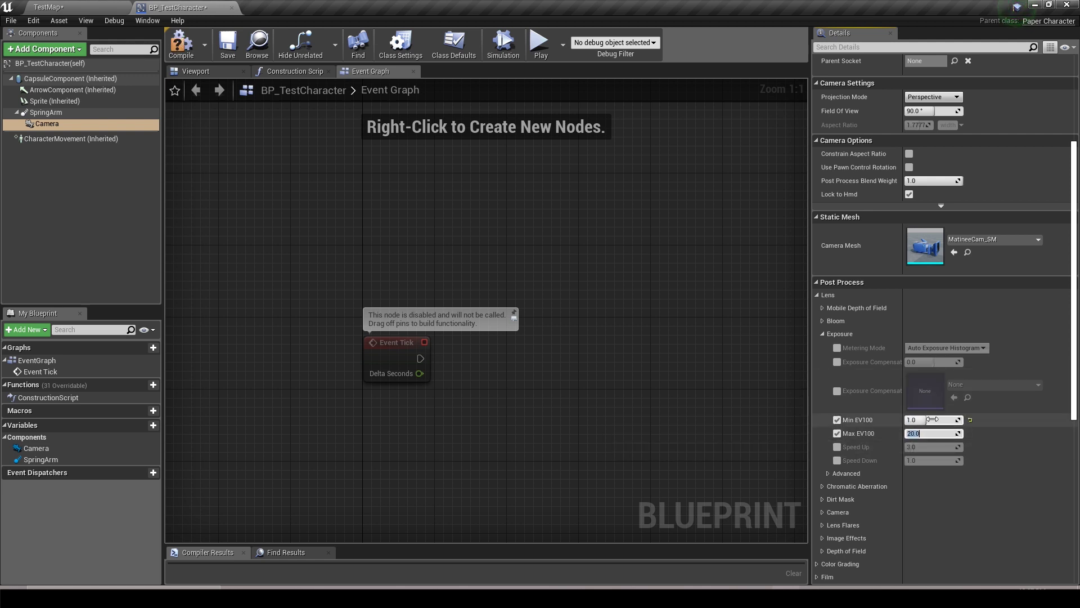
left_click(228, 45)
Step: Return to TestMap, play the level, and delete the Light Source during play to check the character camera's exposure
left_click(102, 10)
left_click_drag(423, 224, 432, 225, "alt")
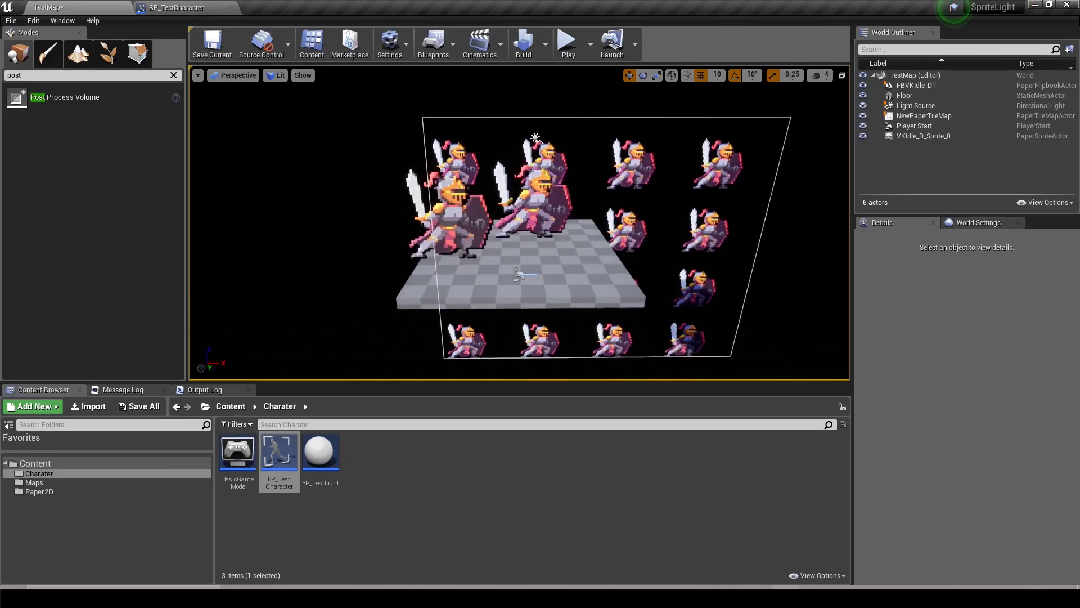
left_click(566, 42)
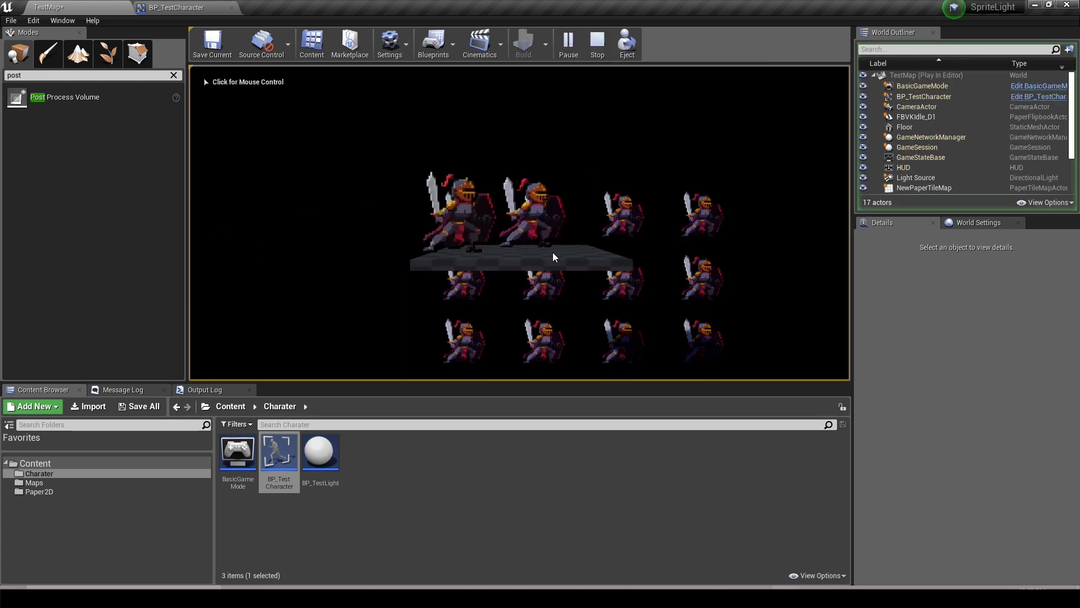
left_click(916, 177)
key("Delete")
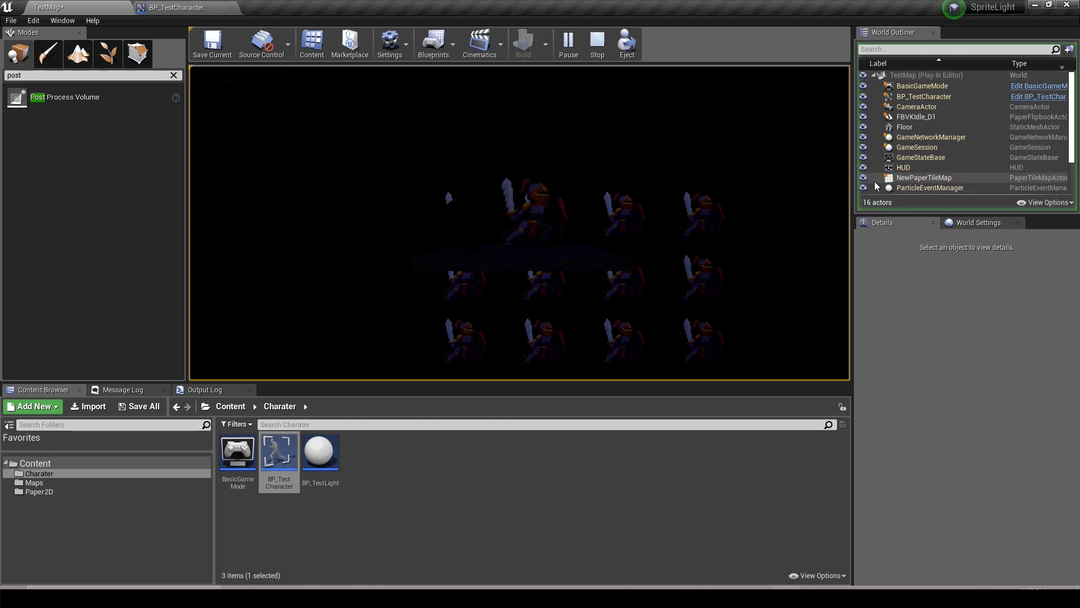
left_click(455, 206)
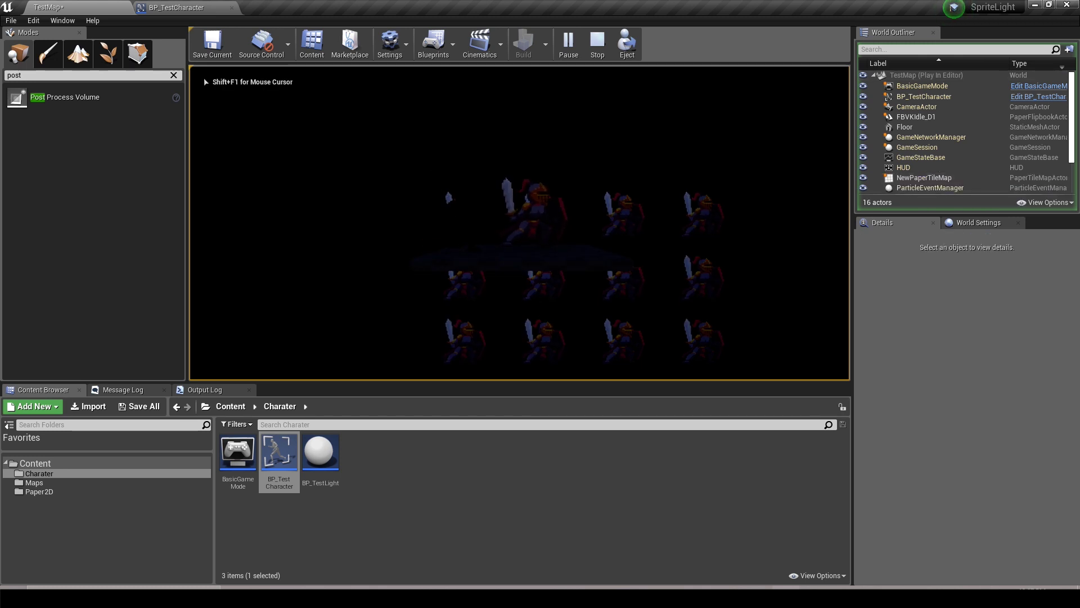
key("shift+F1")
Step: Place a BP_TestLight in the level among the knights
left_click_drag(321, 453, 484, 203)
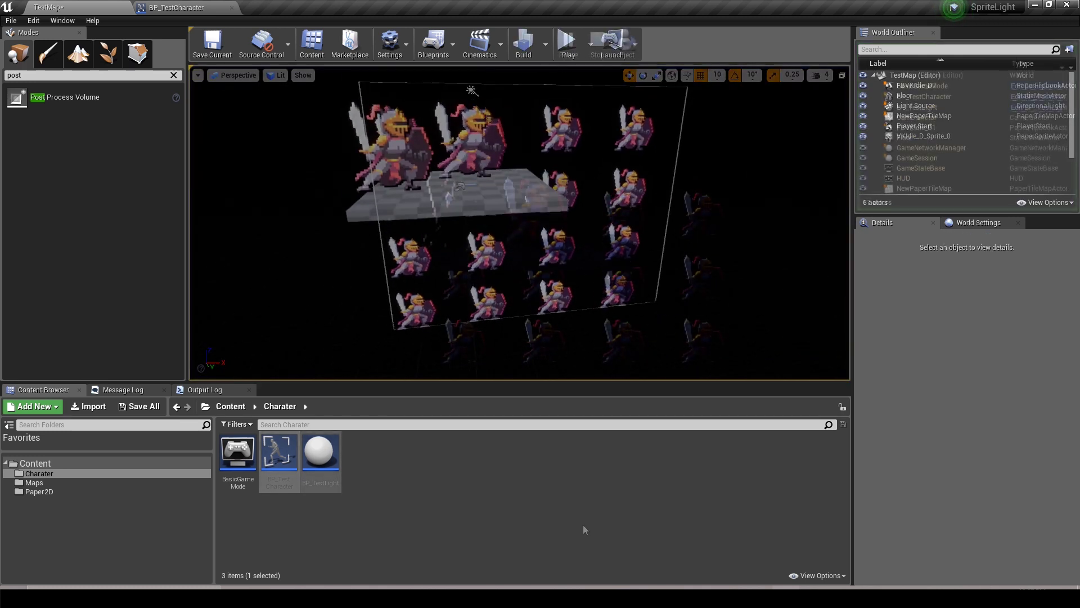